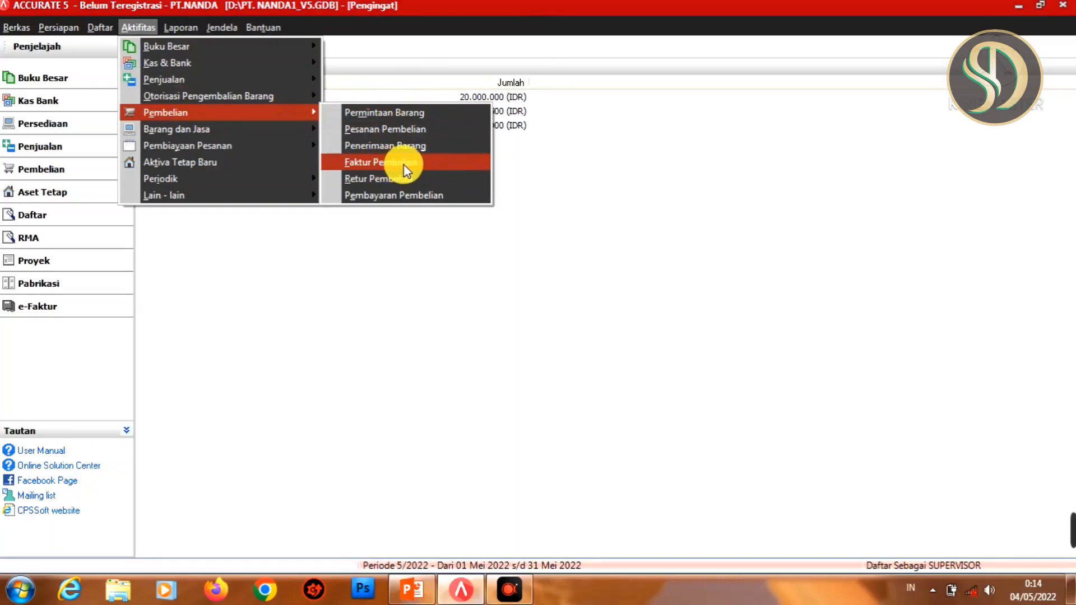
# Create a new purchase invoice for vendor PT.RAHARJA with invoice number 101.
pyautogui.click(394, 169)
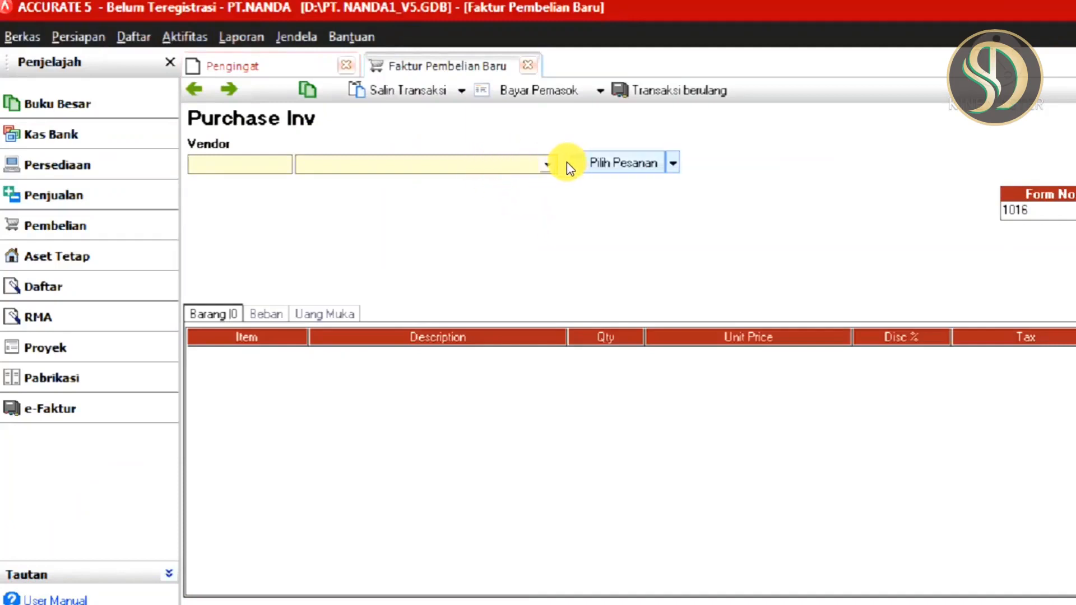
pyautogui.click(549, 165)
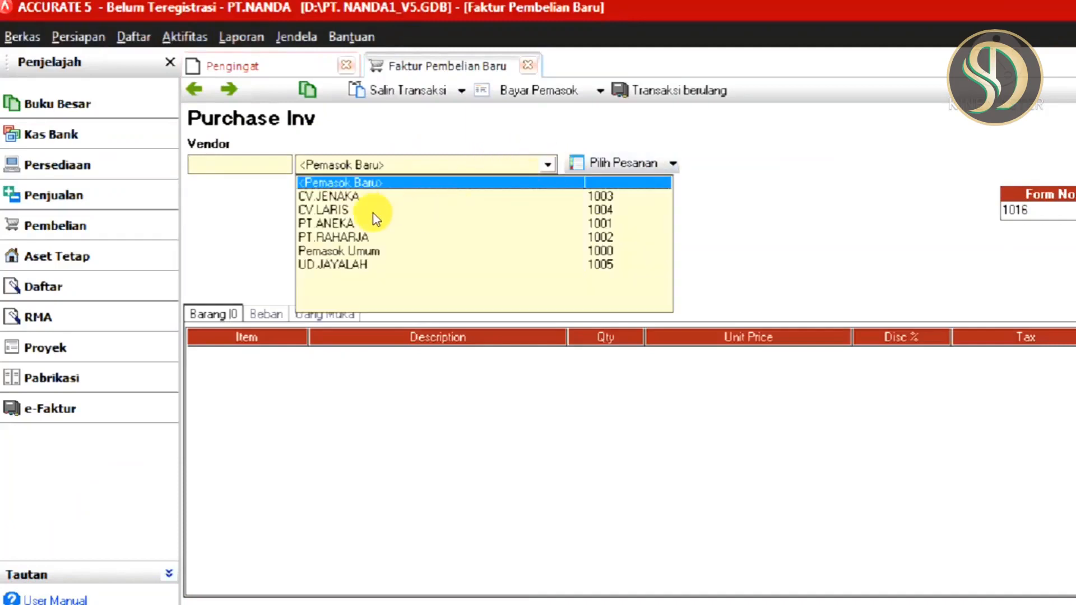
pyautogui.click(341, 237)
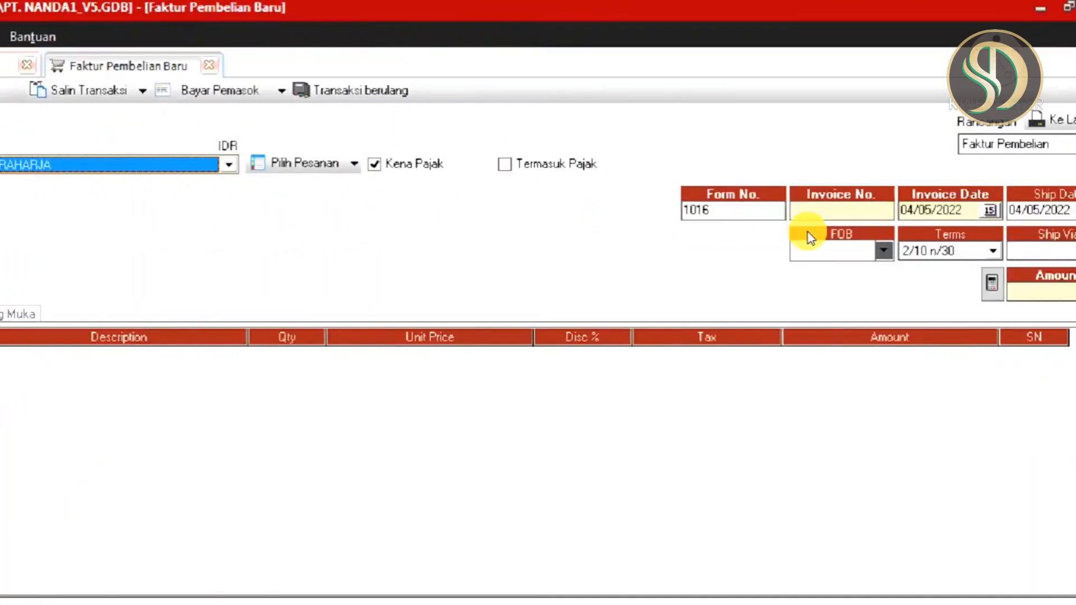
pyautogui.click(799, 211)
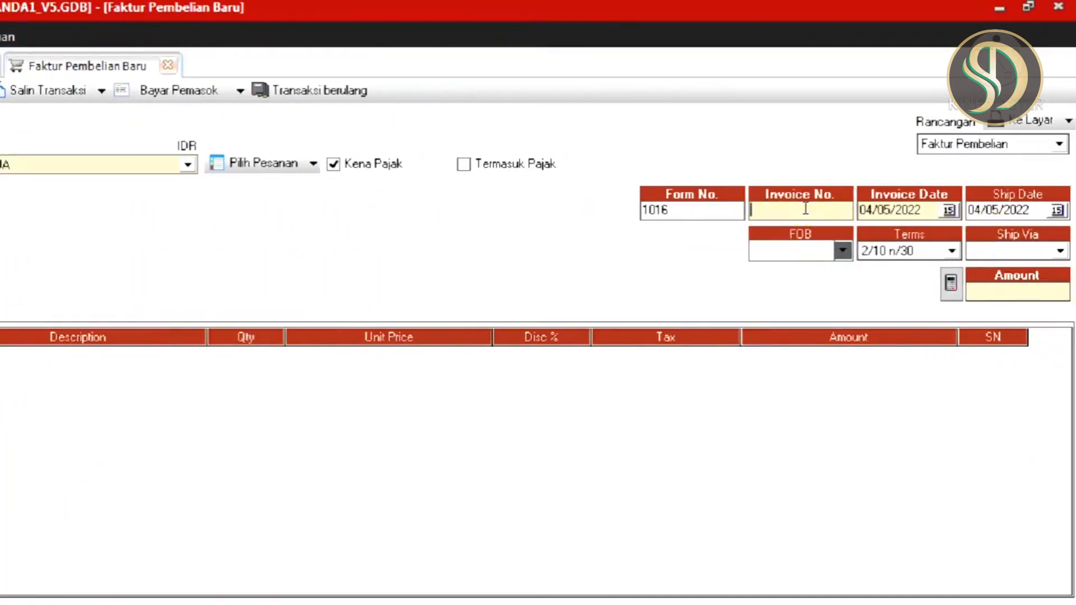
pyautogui.click(806, 209)
pyautogui.write('101')
# Set the invoice date and ship date to 01/05/2022 and the payment terms to 2/10 n/30.
pyautogui.click(950, 211)
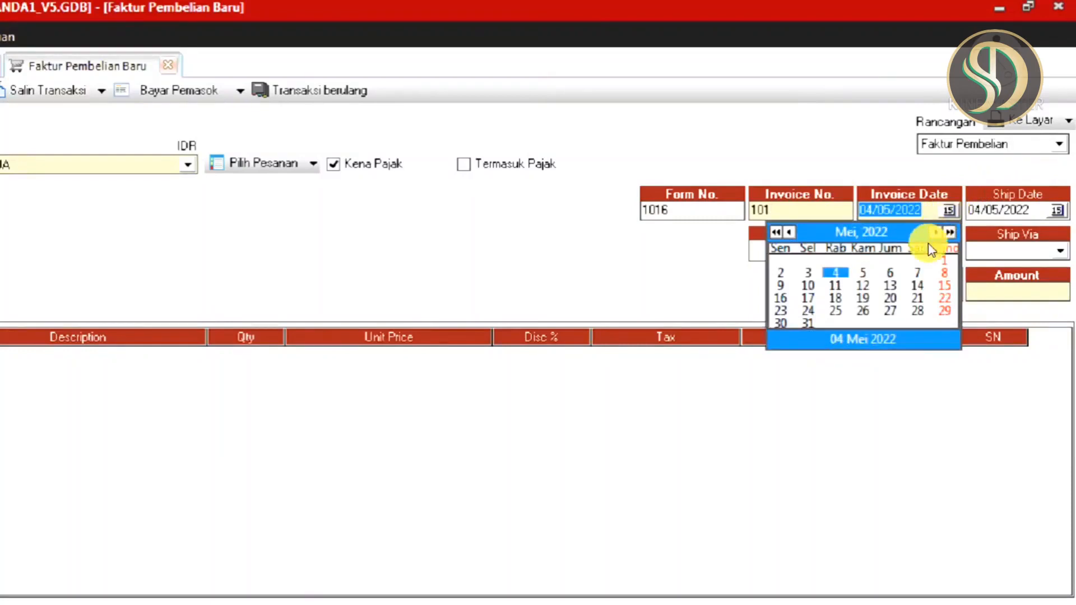
pyautogui.click(947, 261)
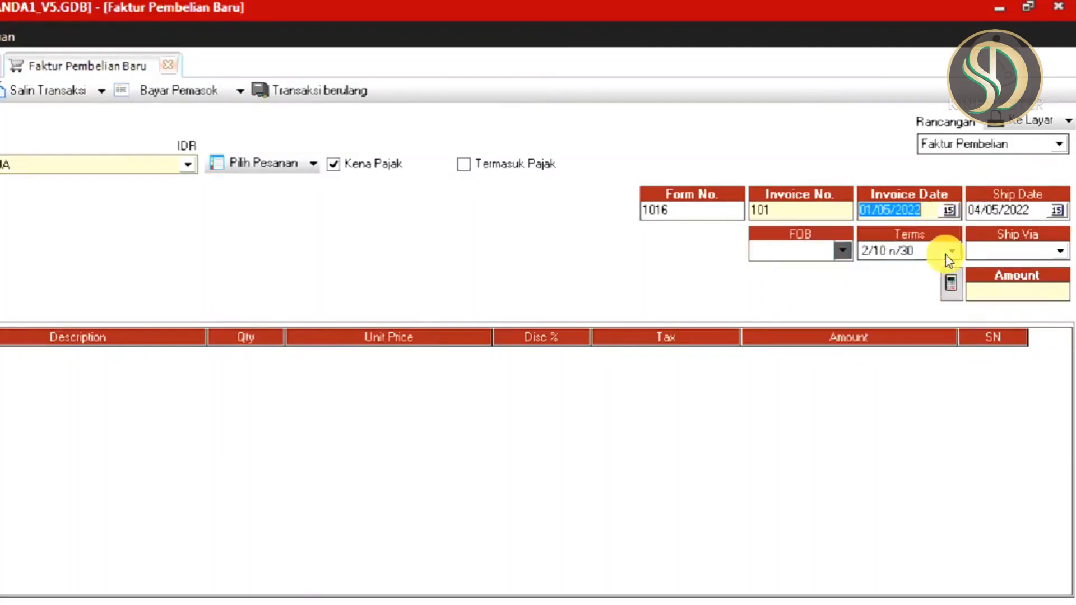
pyautogui.click(1057, 210)
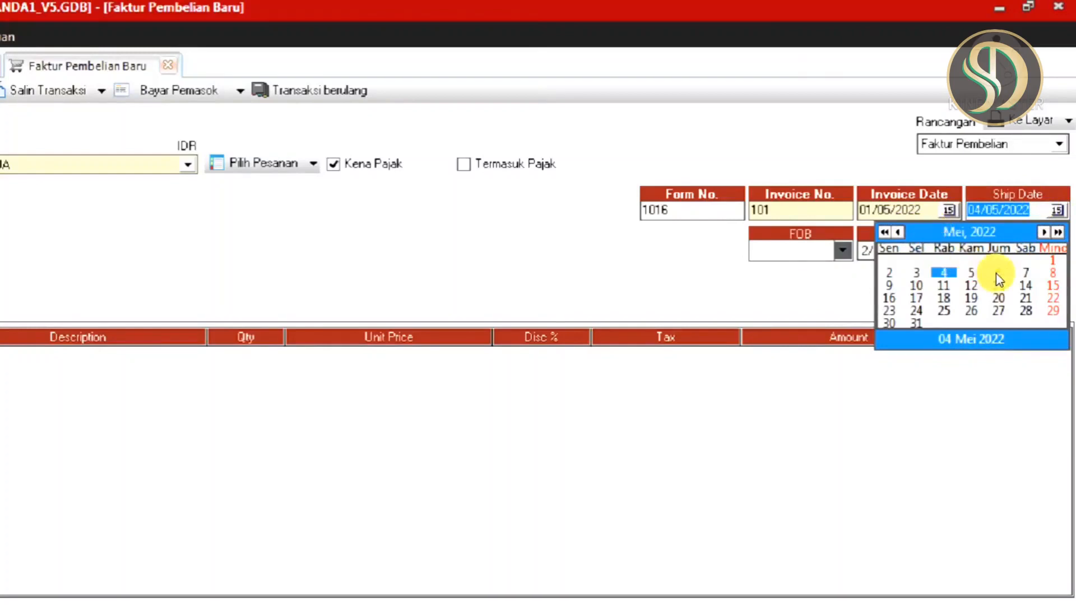
pyautogui.click(1052, 261)
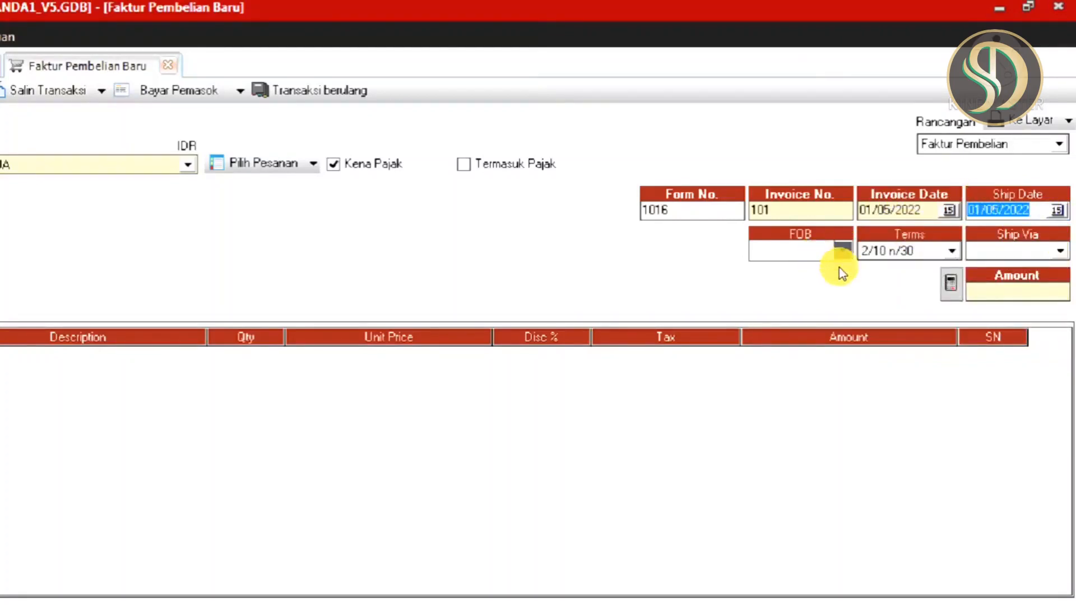
pyautogui.click(953, 250)
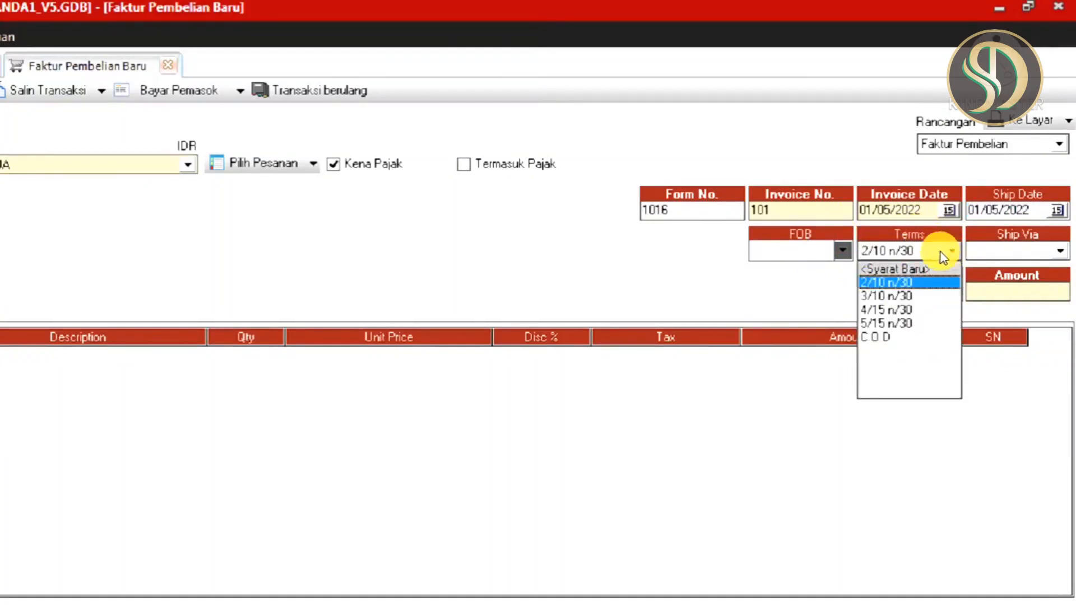
pyautogui.click(892, 282)
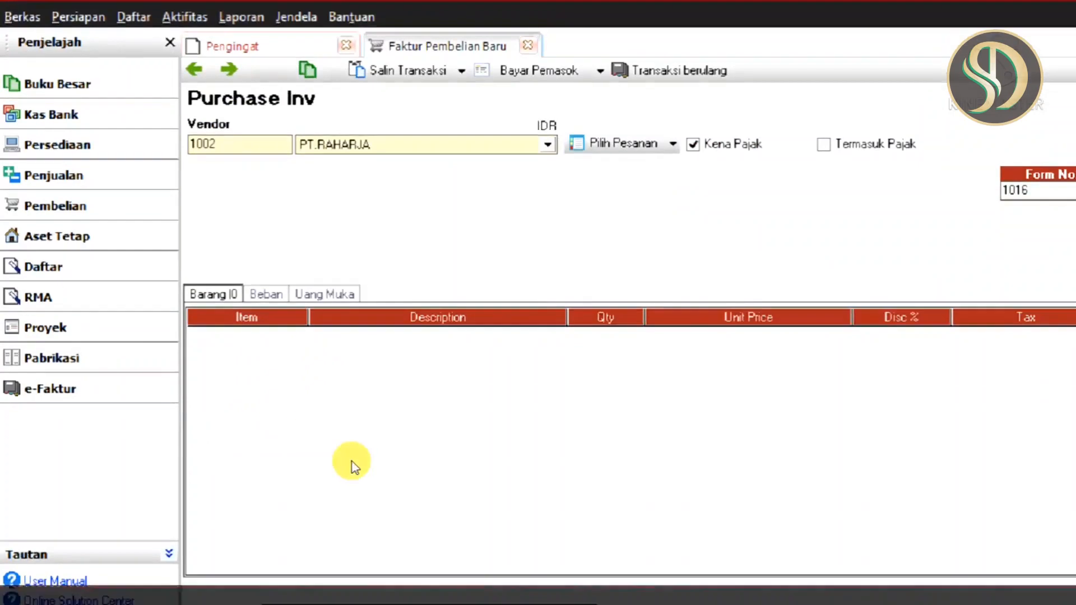
# Check the PT.Raharja product table in PowerPoint and add item ZAHRA XL MERAH to the invoice in ACCURATE.
pyautogui.click(542, 584)
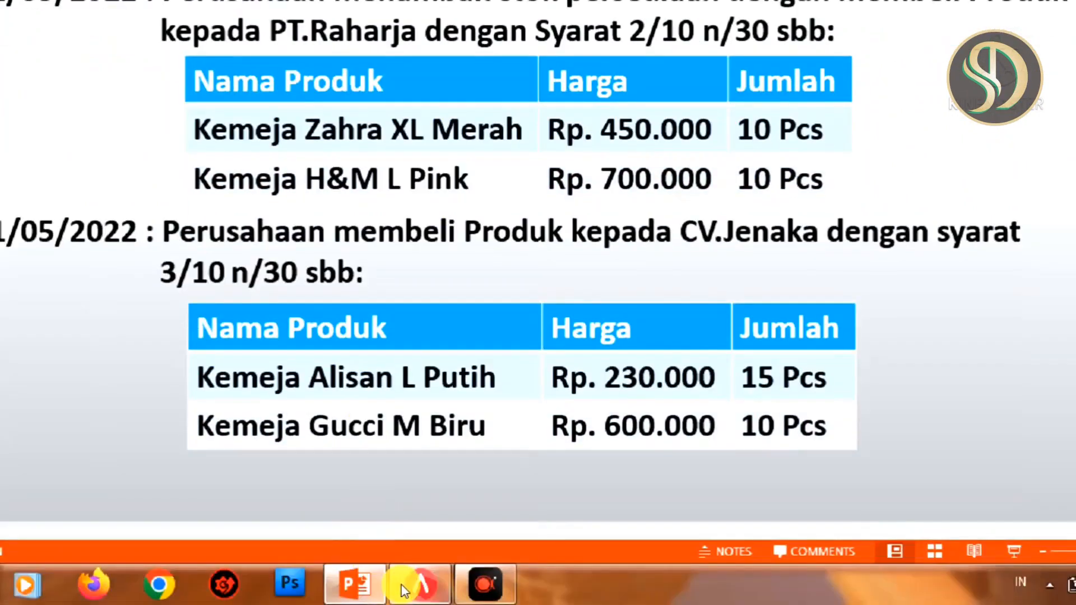
pyautogui.click(420, 585)
pyautogui.click(82, 157)
pyautogui.click(290, 175)
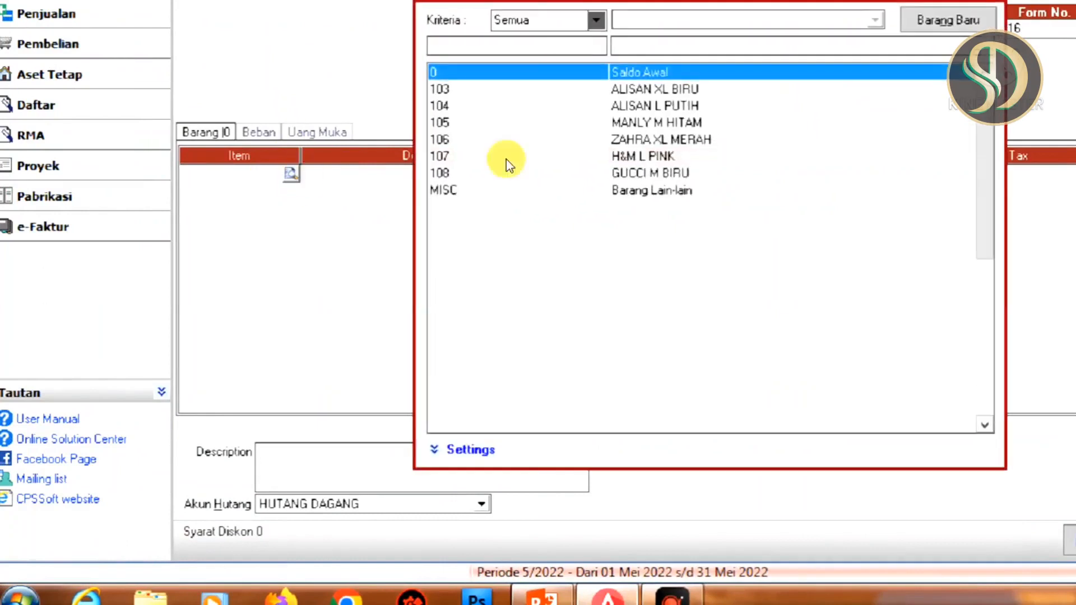
pyautogui.doubleClick(653, 166)
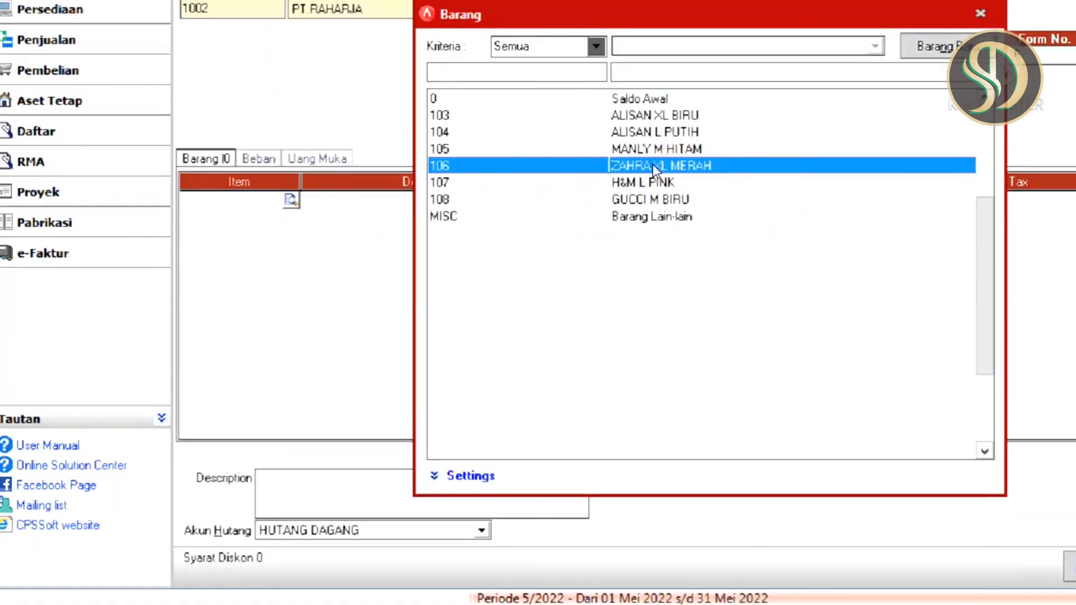
# Set the ZAHRA XL MERAH line to quantity 10 and unit price Rp 450.000, and complete the row.
pyautogui.click(607, 202)
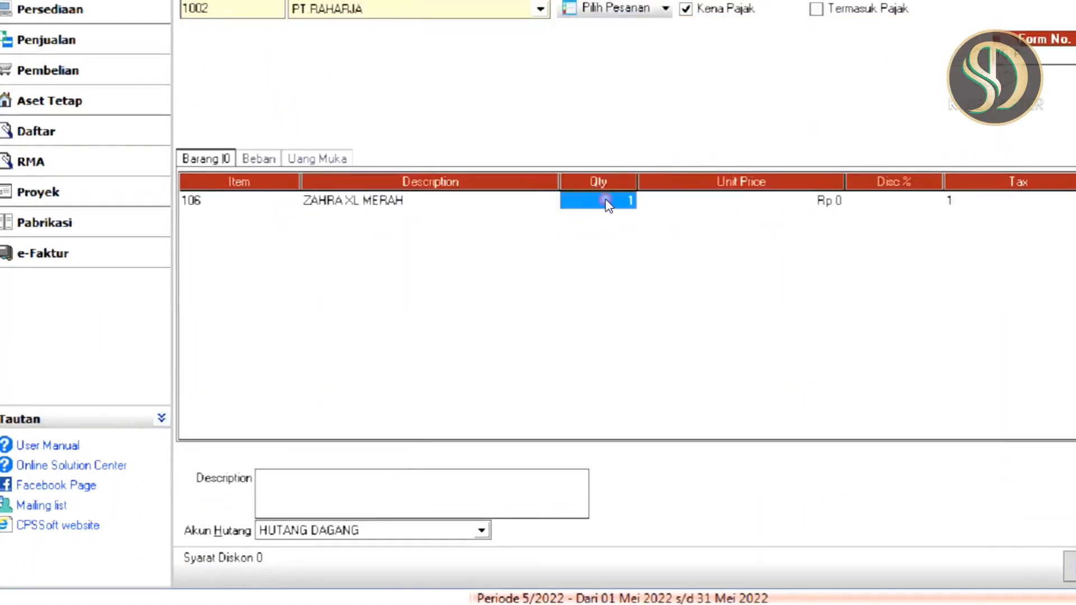
pyautogui.write('10')
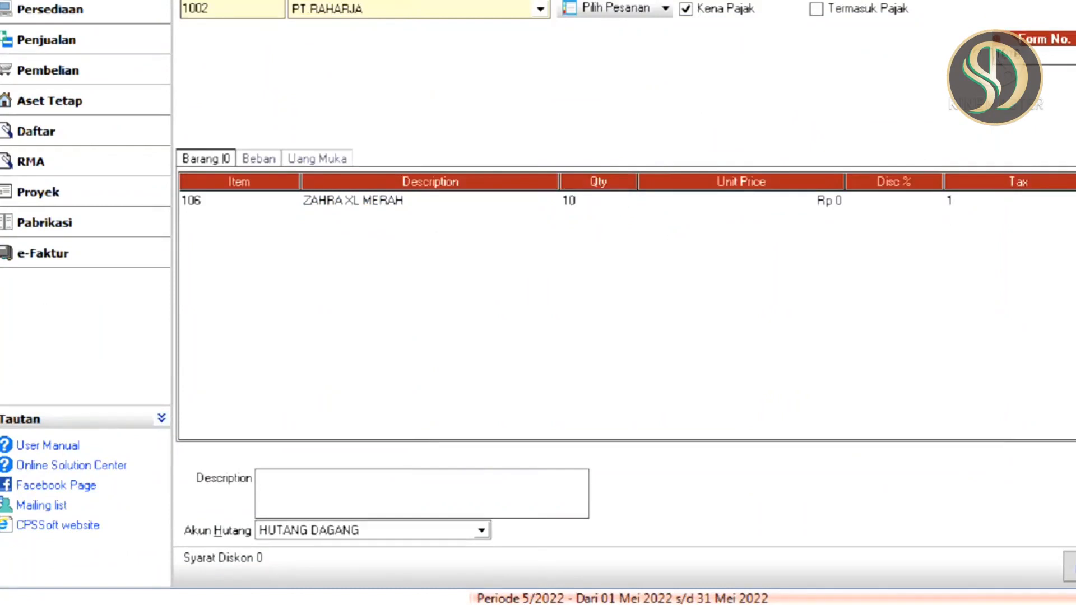
pyautogui.press('Tab')
pyautogui.write('450')
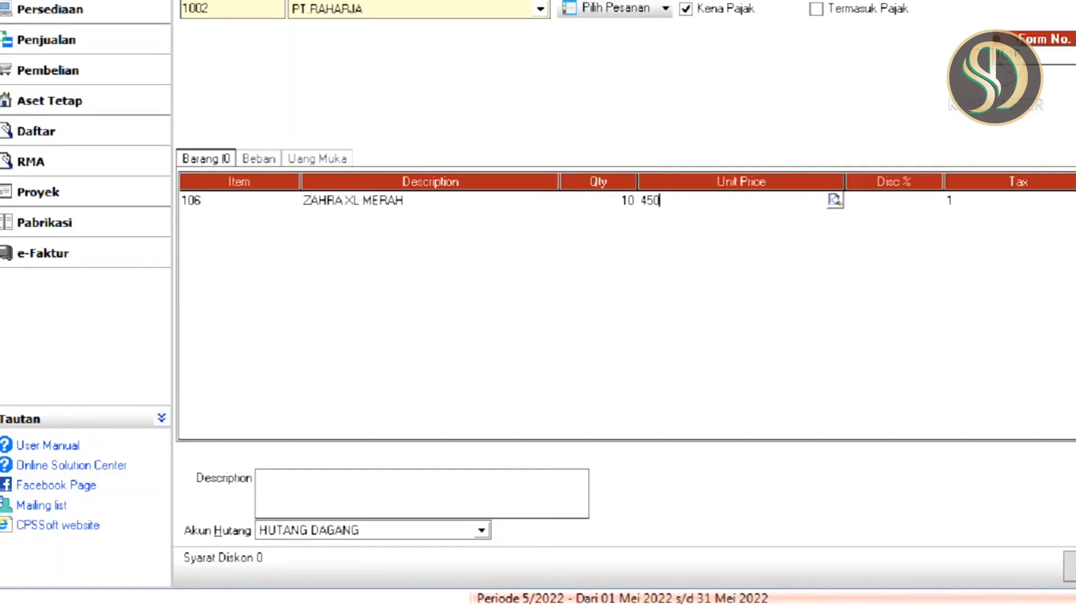
pyautogui.press('Tab')
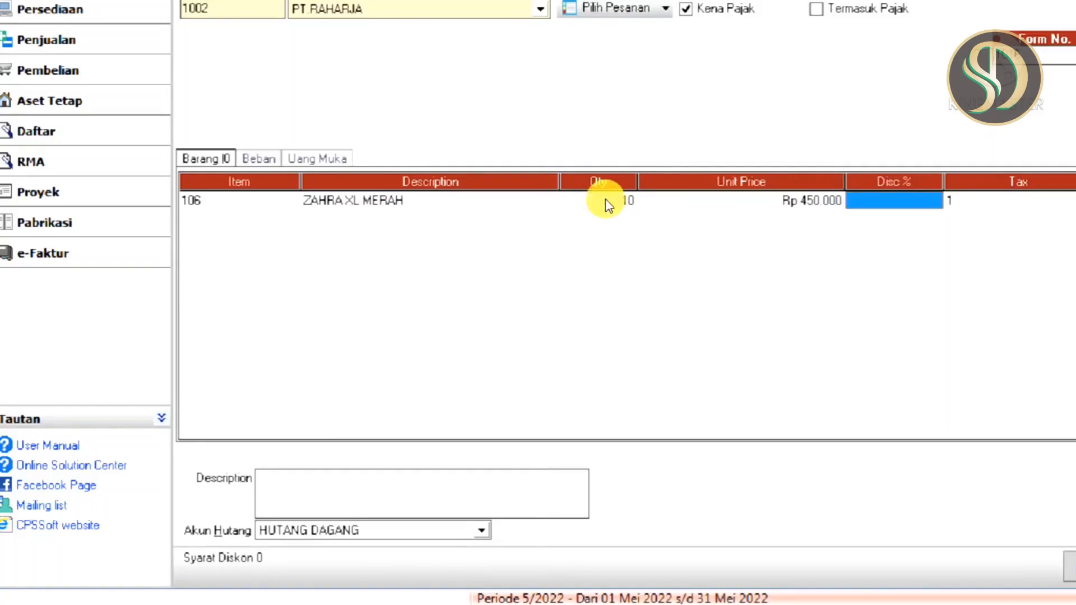
pyautogui.press('Tab')
pyautogui.press('Tab')
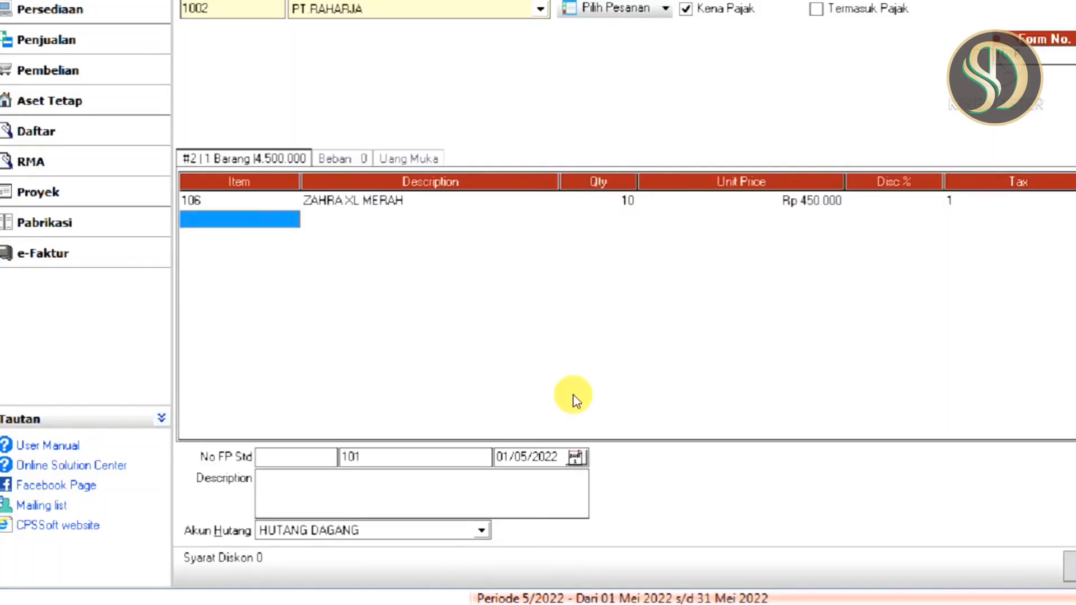
# Check the second PT.Raharja product in PowerPoint and add item H&M L PINK on the next invoice line in ACCURATE.
pyautogui.click(544, 584)
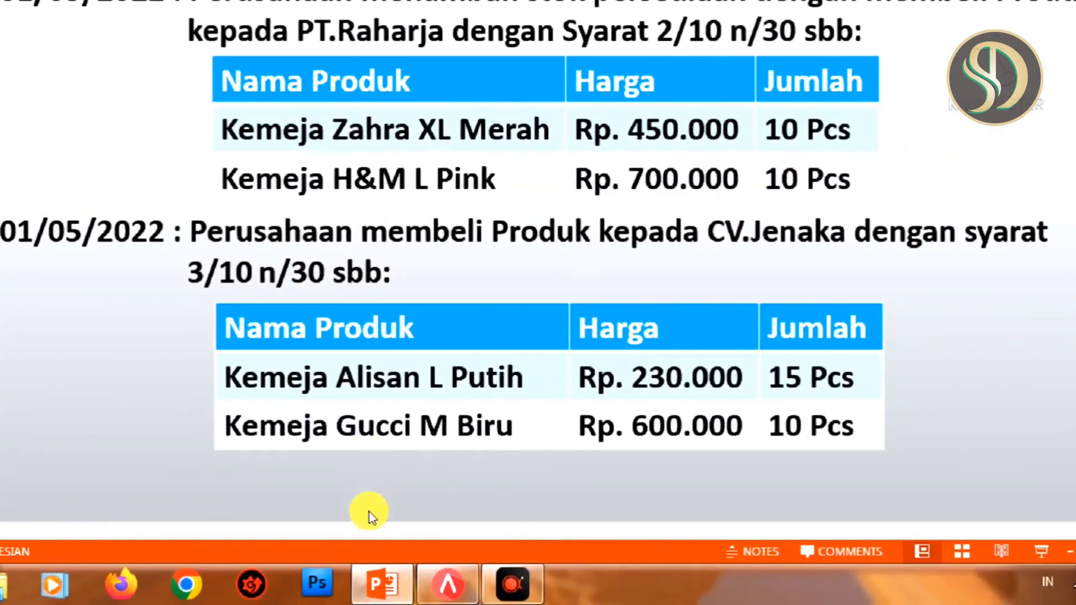
pyautogui.click(442, 580)
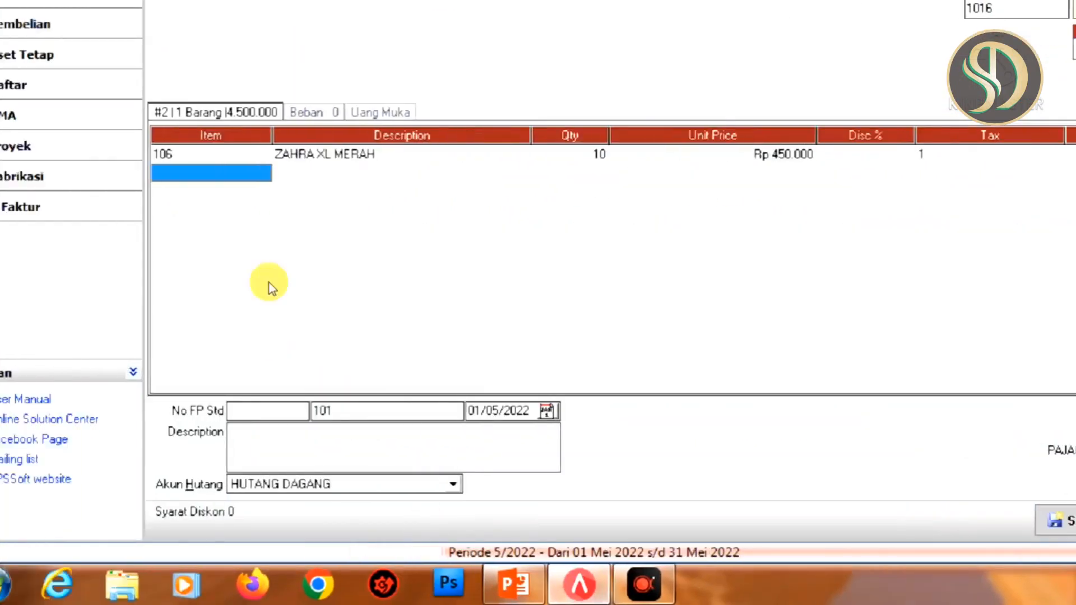
pyautogui.click(109, 174)
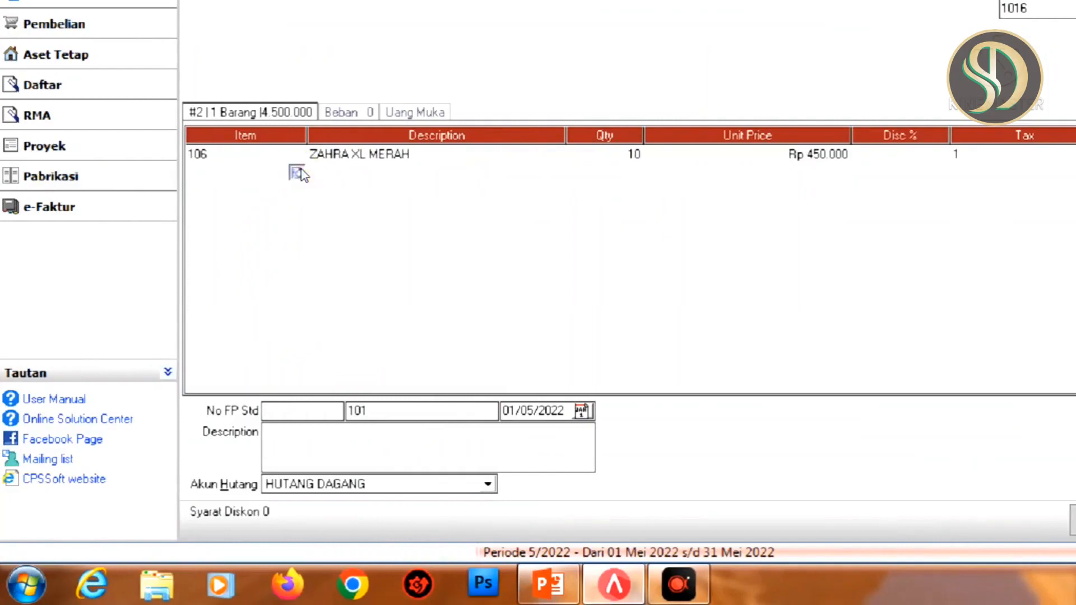
pyautogui.click(298, 173)
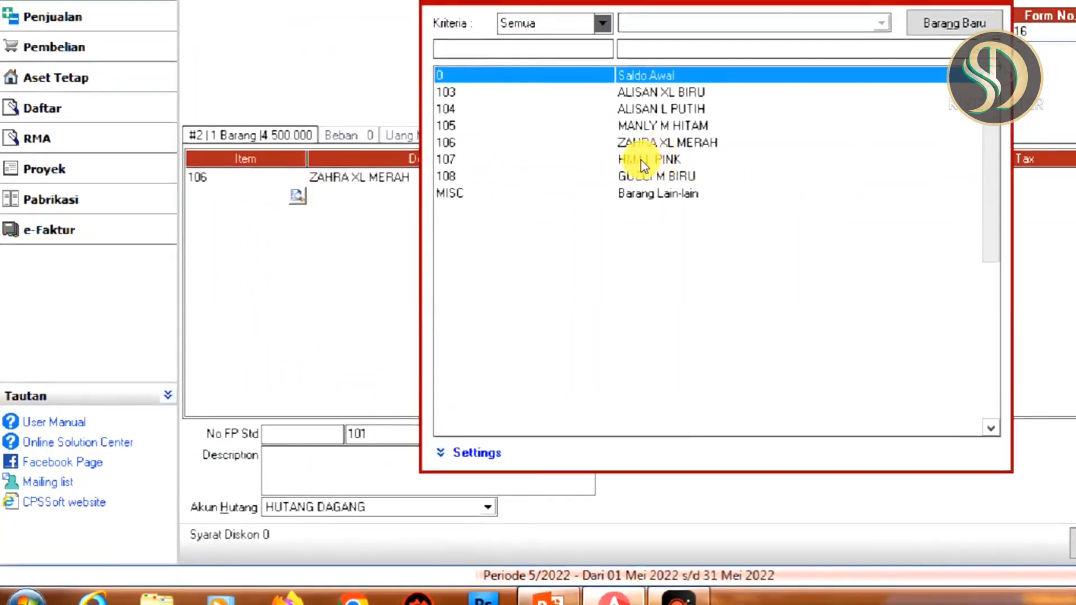
pyautogui.doubleClick(642, 161)
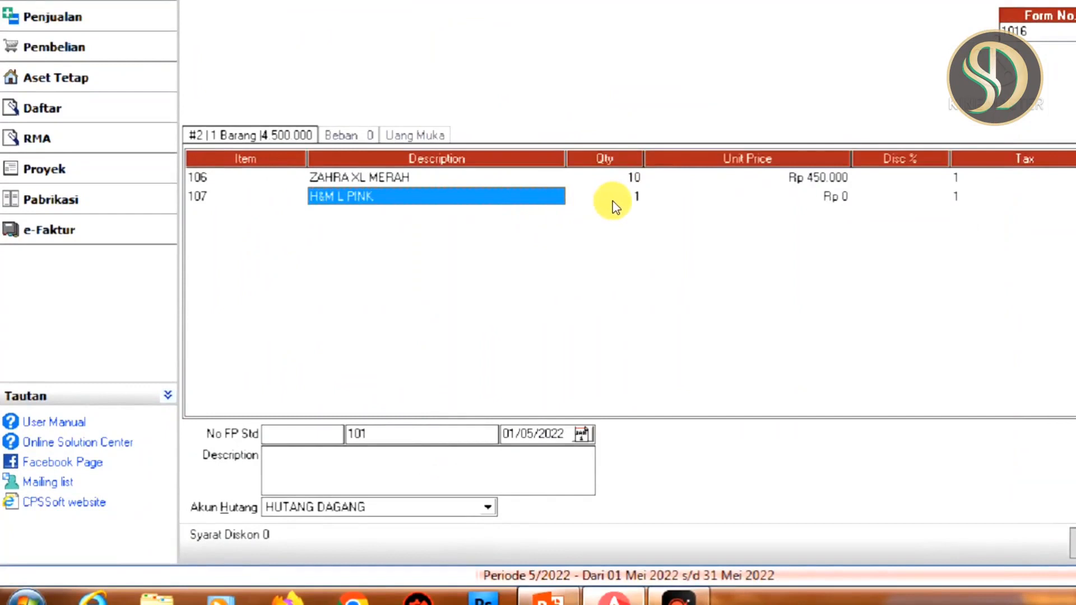
# Set the H&M L PINK line to quantity 10 and unit price Rp 700.000.
pyautogui.click(613, 201)
pyautogui.write('10')
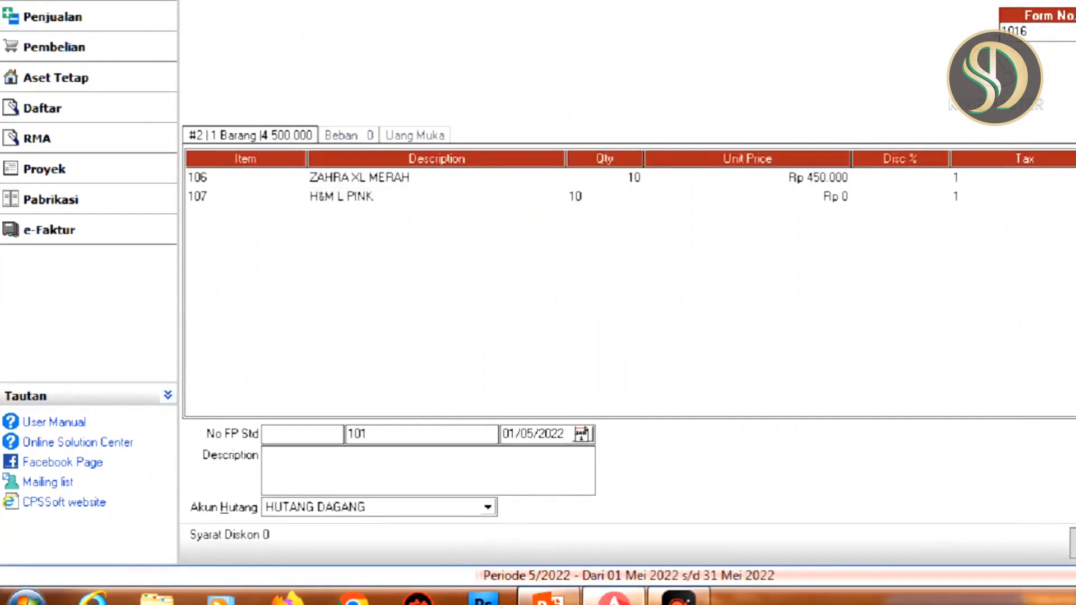
pyautogui.press('Return')
pyautogui.write('700000')
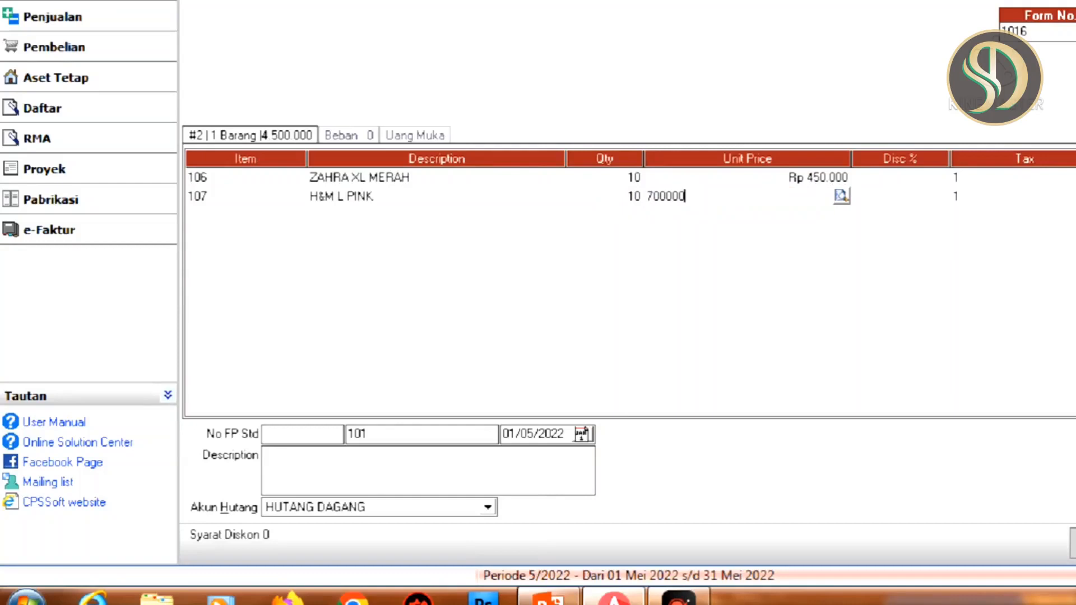
pyautogui.press('Return')
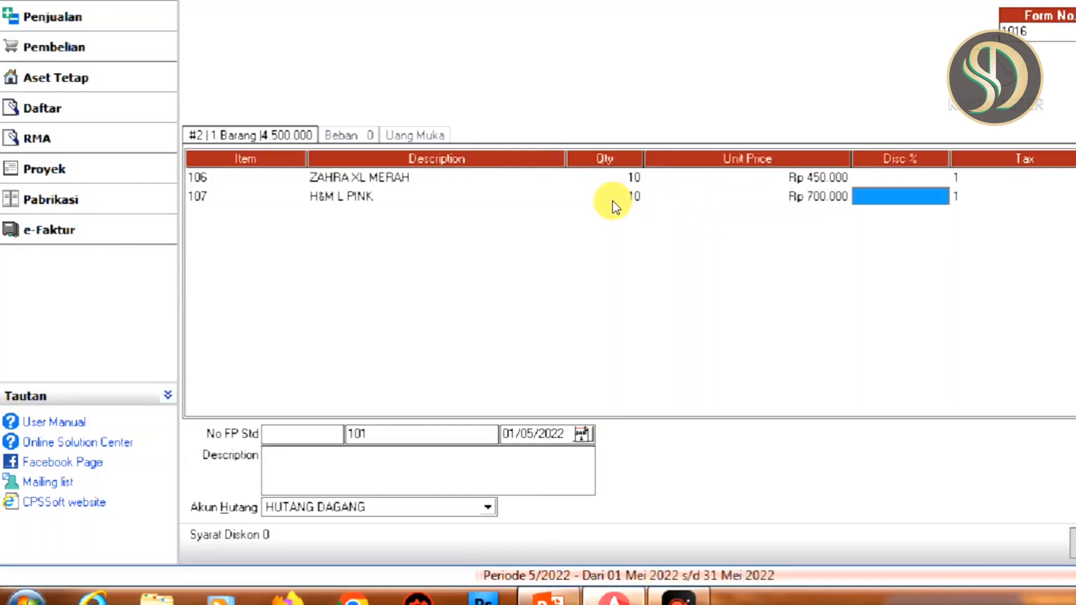
# Complete the H&M L PINK row, and save the PT.RAHARJA invoice while starting a new blank one.
pyautogui.click(1053, 195)
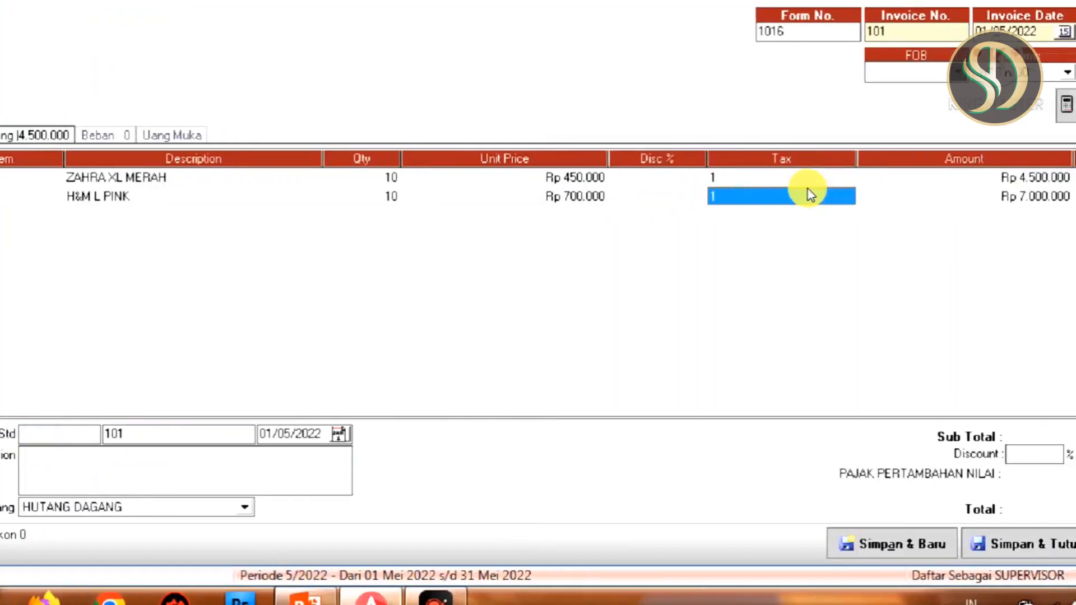
pyautogui.press('Return')
pyautogui.press('Up')
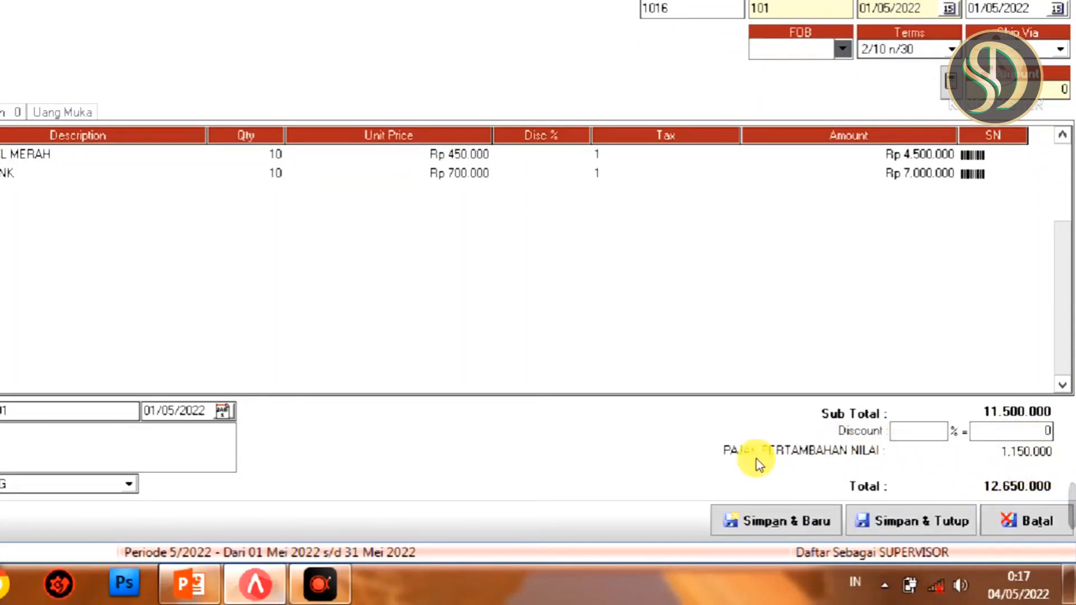
pyautogui.click(787, 524)
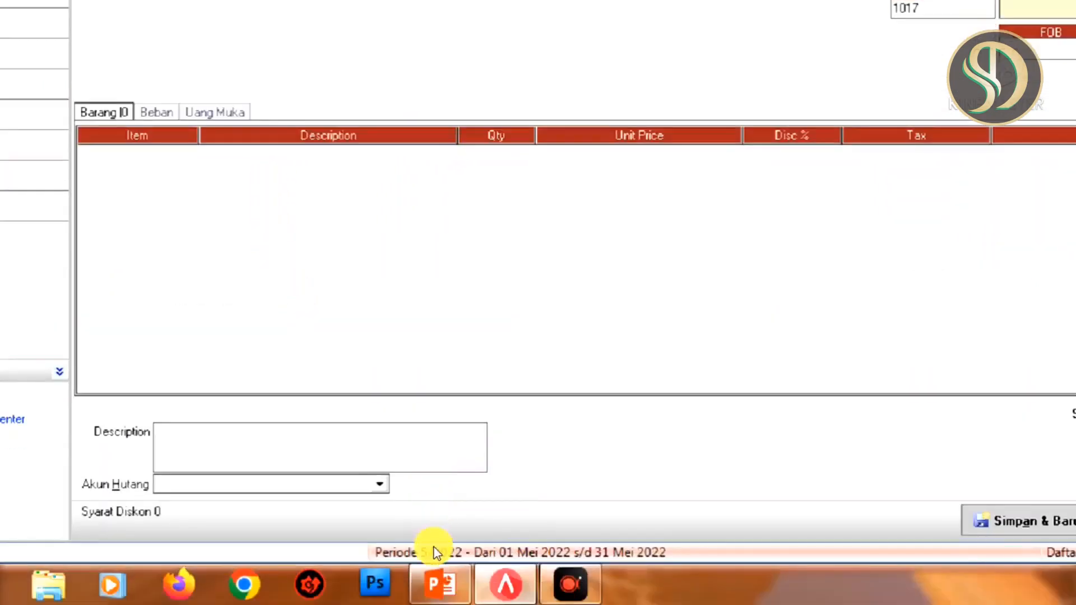
# Check the second purchase in PowerPoint and enter vendor CV.JENAKA and invoice number 102 on the new invoice in ACCURATE.
pyautogui.click(447, 584)
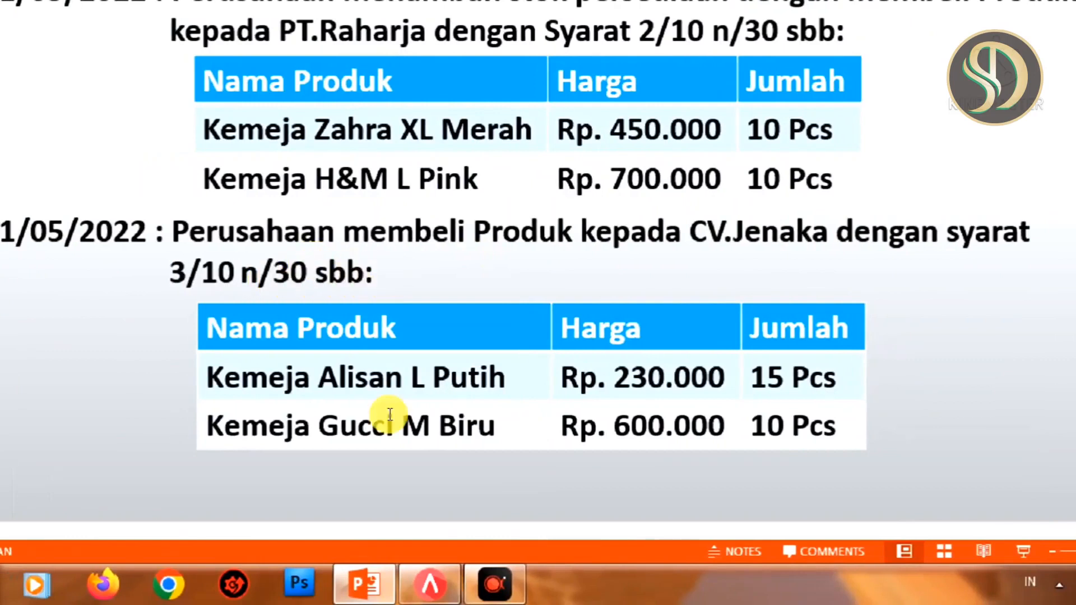
pyautogui.click(429, 584)
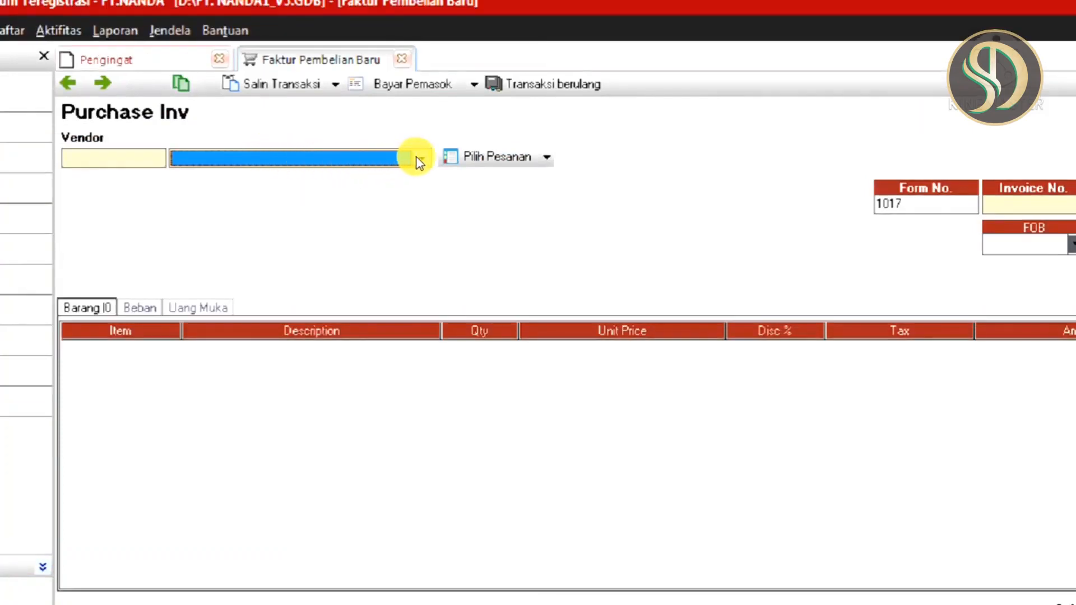
pyautogui.click(420, 160)
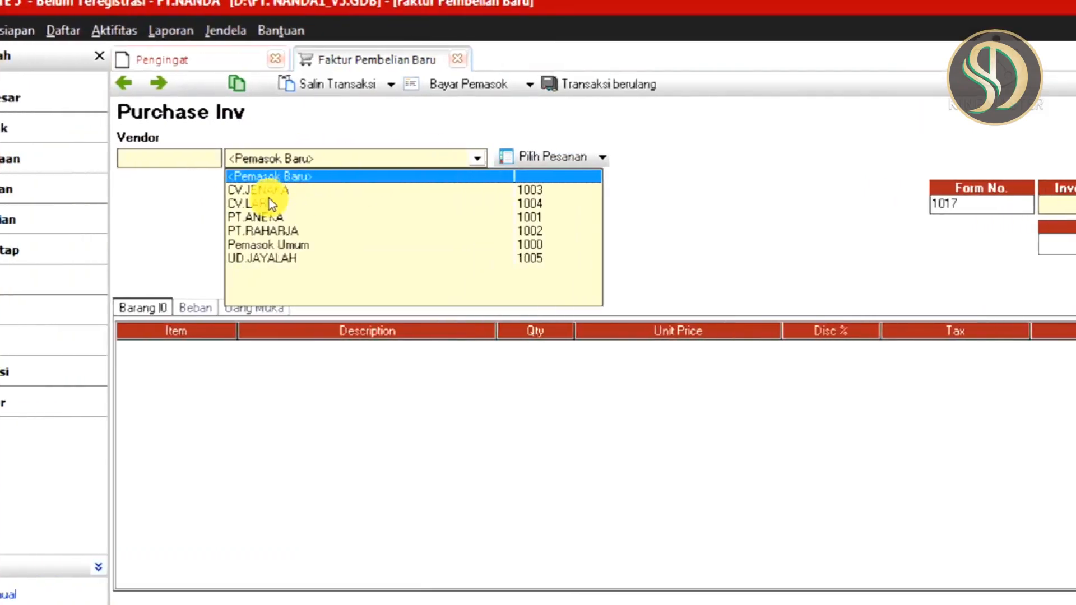
pyautogui.click(216, 190)
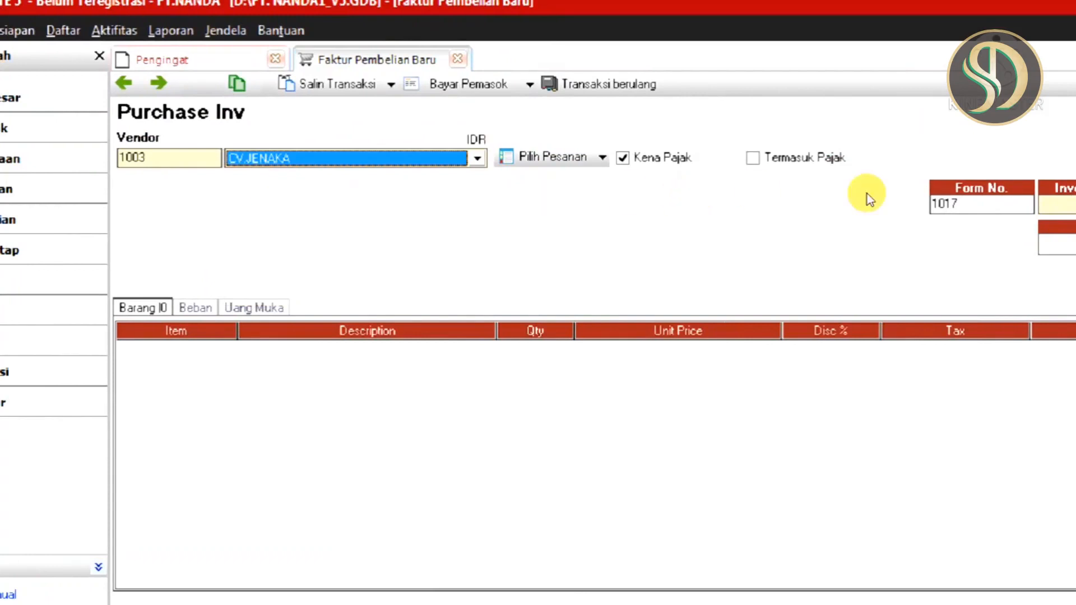
pyautogui.click(806, 197)
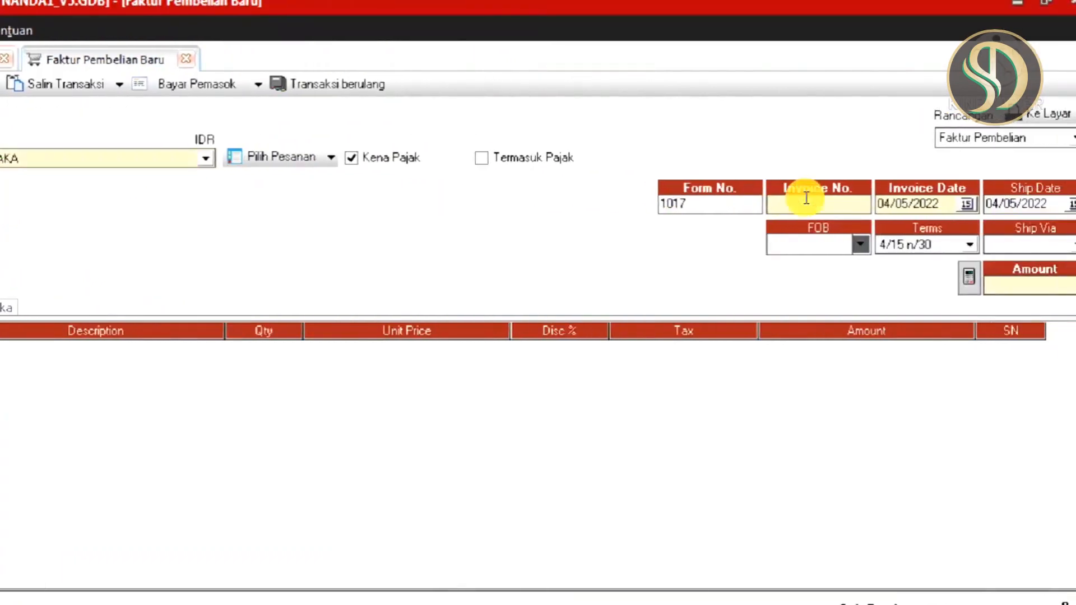
pyautogui.write('102')
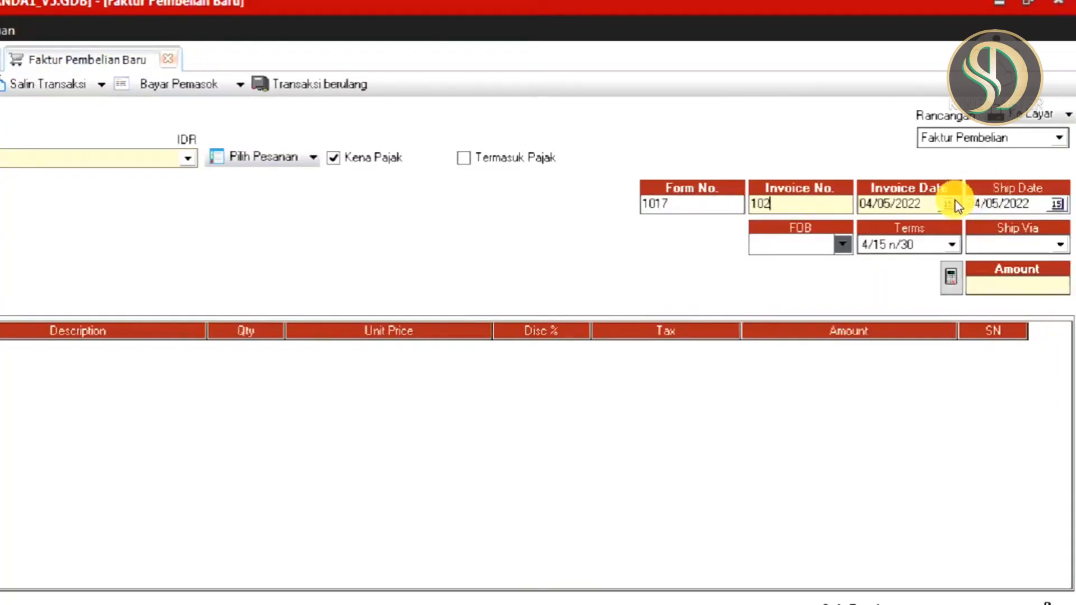
# Set the invoice date and ship date to 01/05/2022 and the terms to 3/10 n/30.
pyautogui.click(948, 204)
pyautogui.click(944, 254)
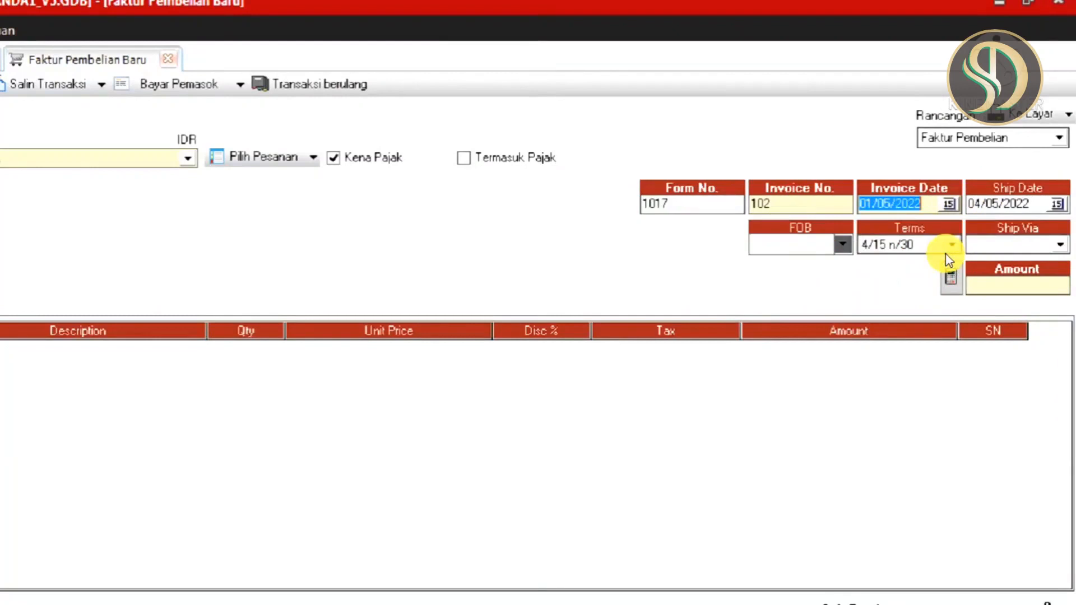
pyautogui.click(1056, 204)
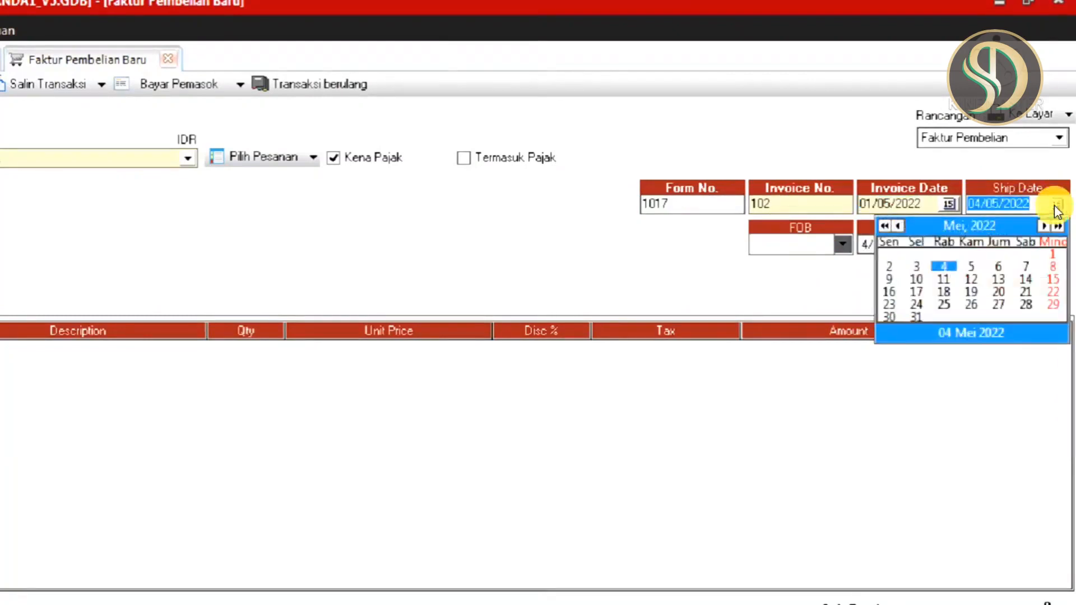
pyautogui.click(1052, 254)
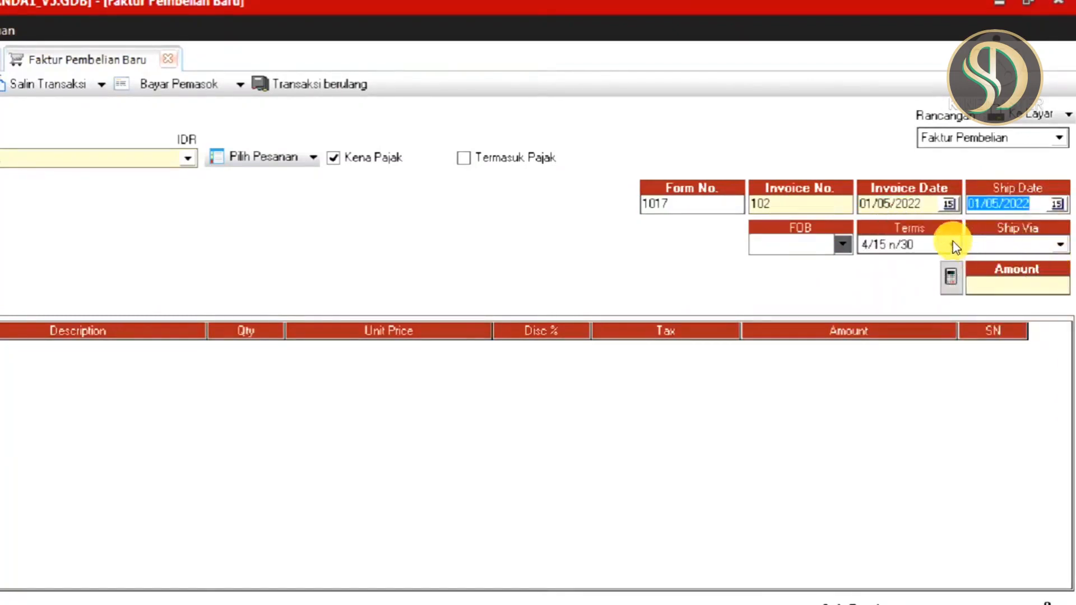
pyautogui.click(951, 245)
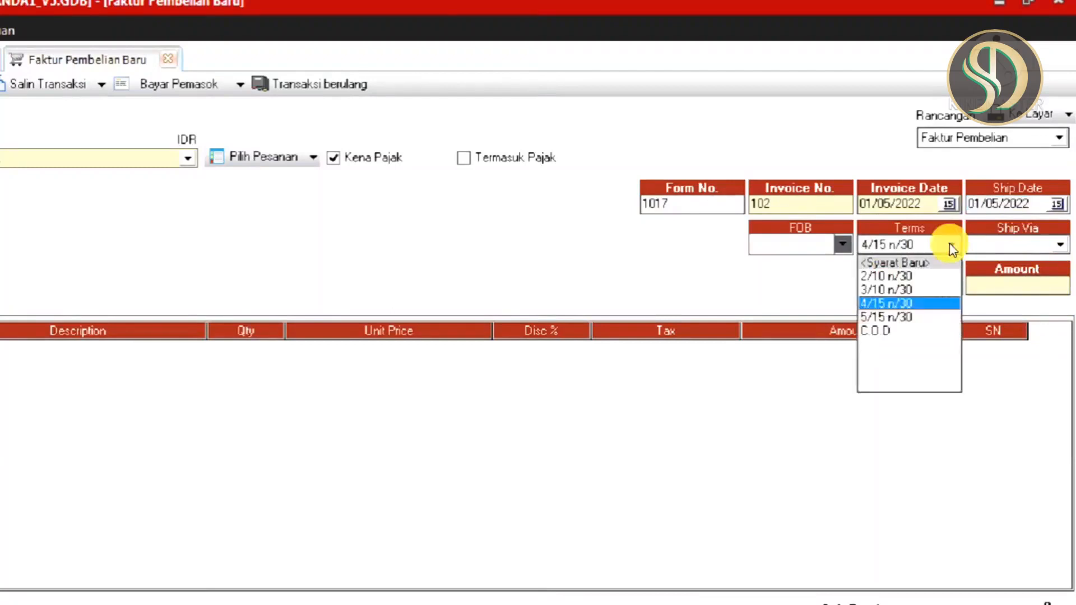
pyautogui.click(891, 289)
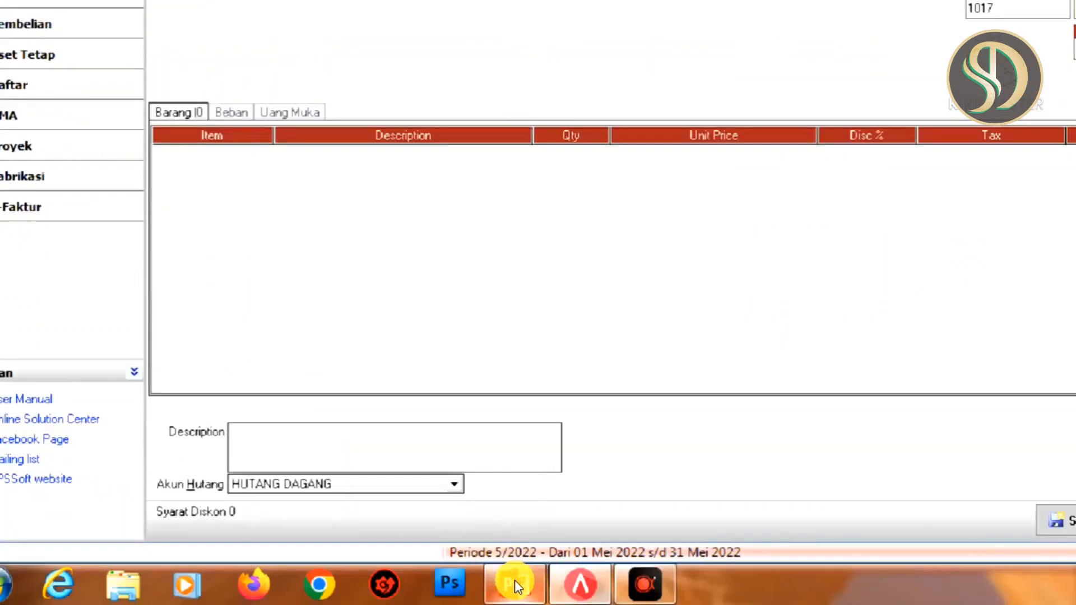
# Check the first CV.Jenaka product in PowerPoint and add item ALISAN L PUTIH to the invoice in ACCURATE.
pyautogui.click(515, 581)
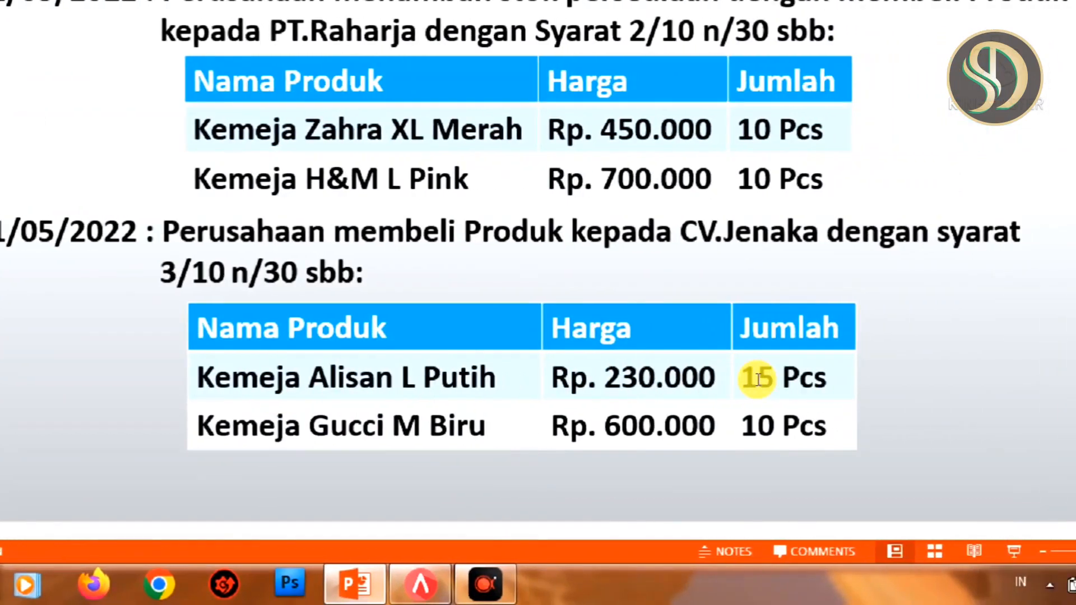
pyautogui.click(424, 584)
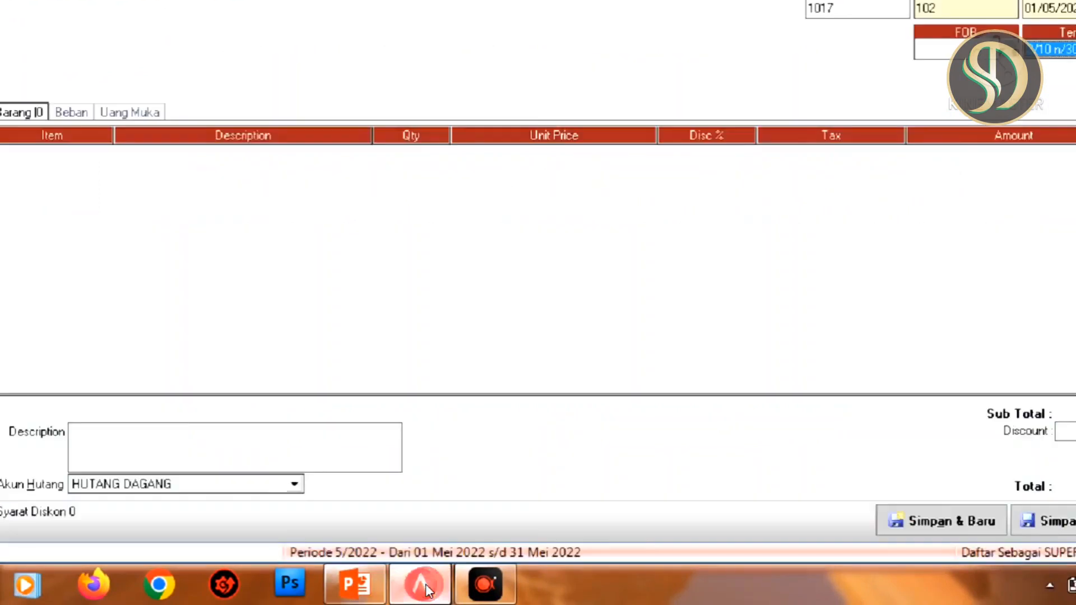
pyautogui.click(57, 154)
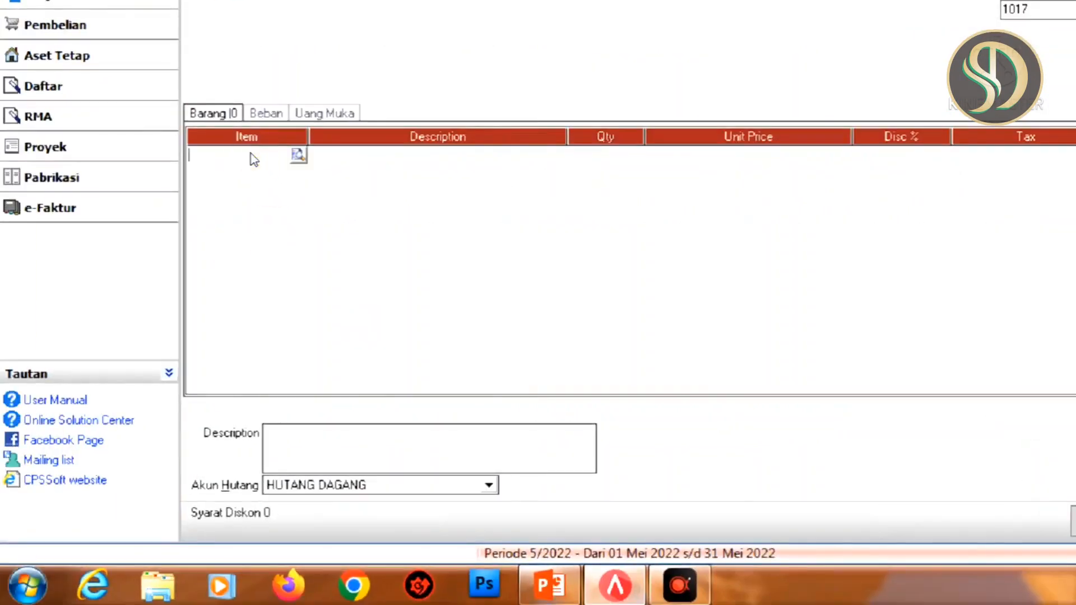
pyautogui.click(297, 157)
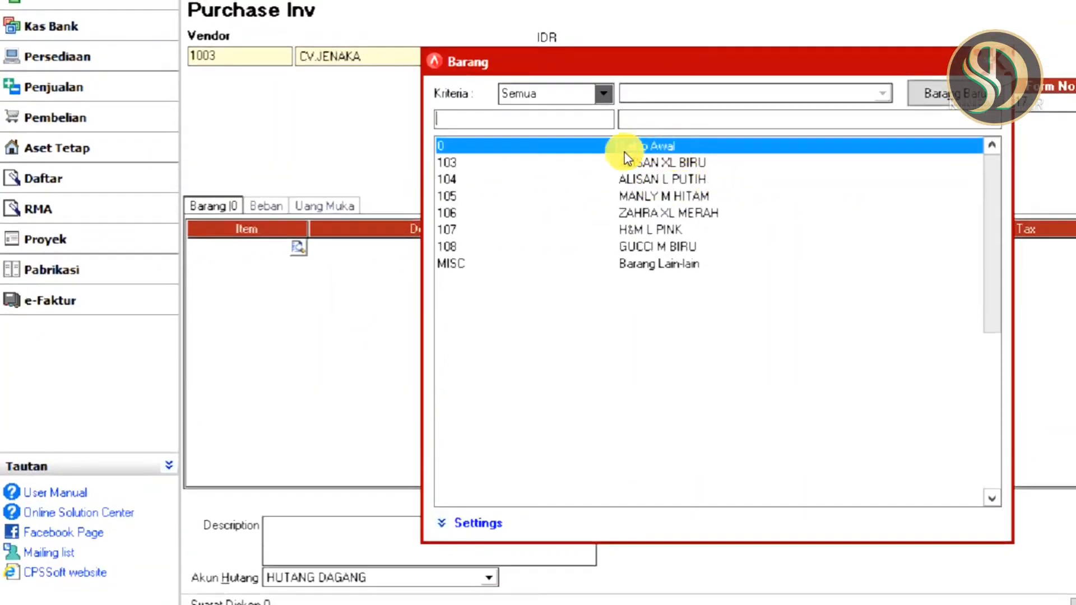
pyautogui.doubleClick(666, 184)
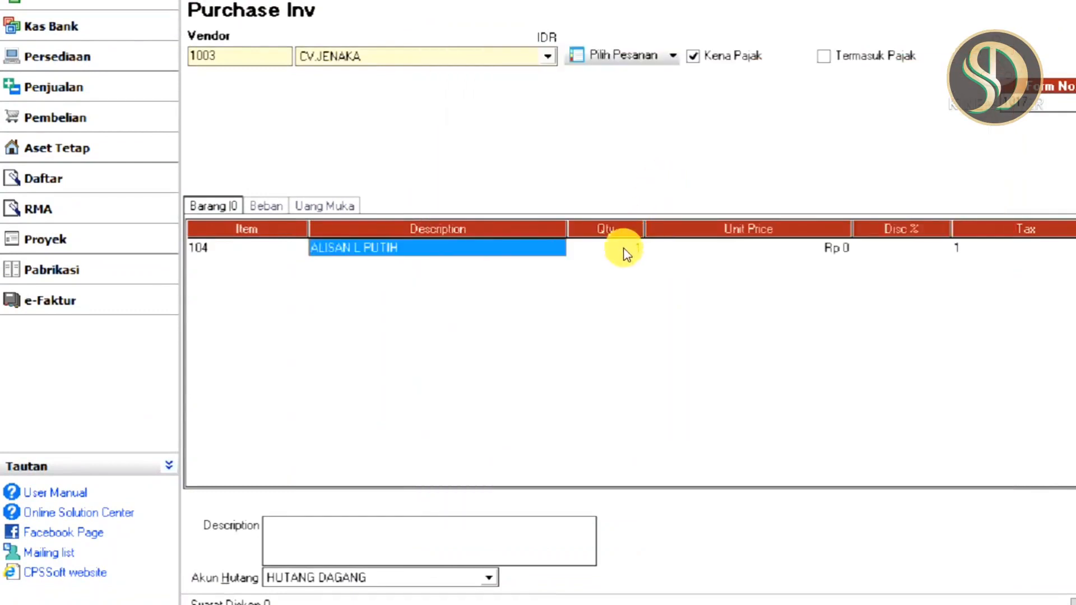
# Set the ALISAN L PUTIH line to quantity 15 and unit price Rp 230.000, and complete the row.
pyautogui.click(625, 251)
pyautogui.write('1')
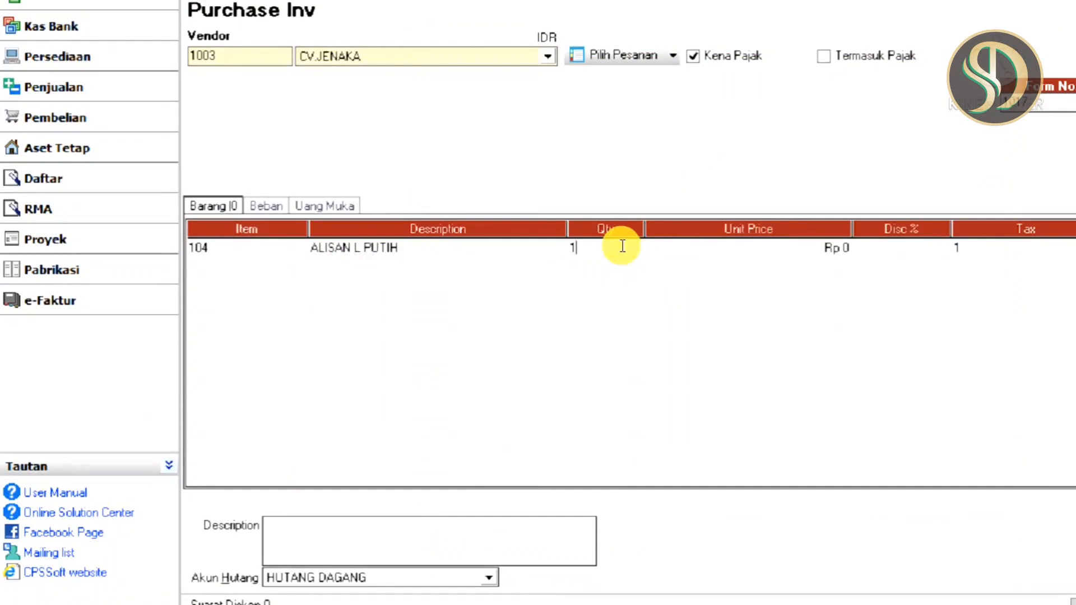
pyautogui.write('5')
pyautogui.press('Tab')
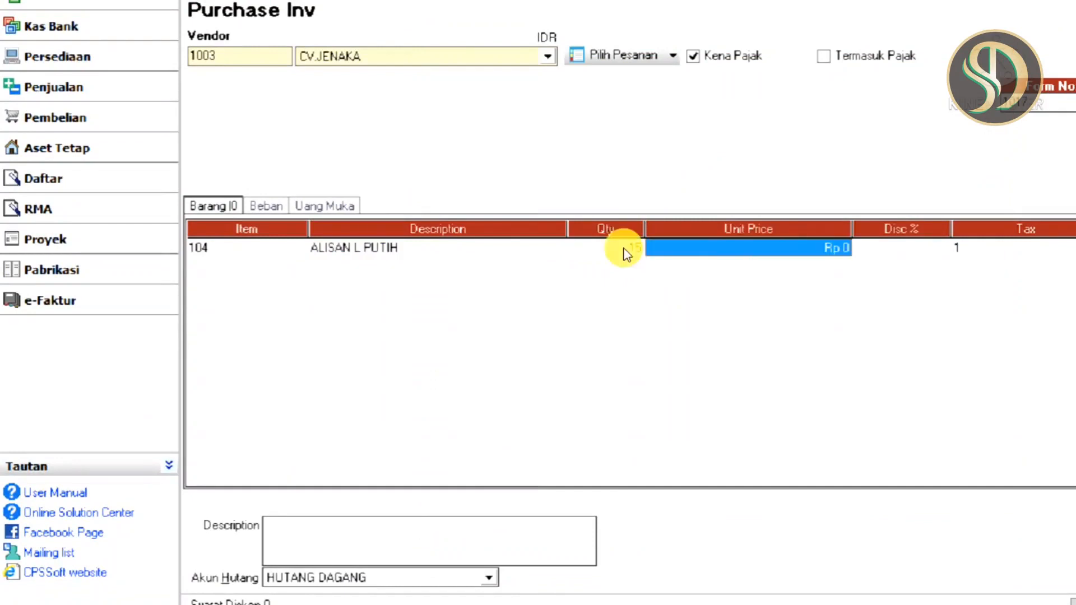
pyautogui.write('230')
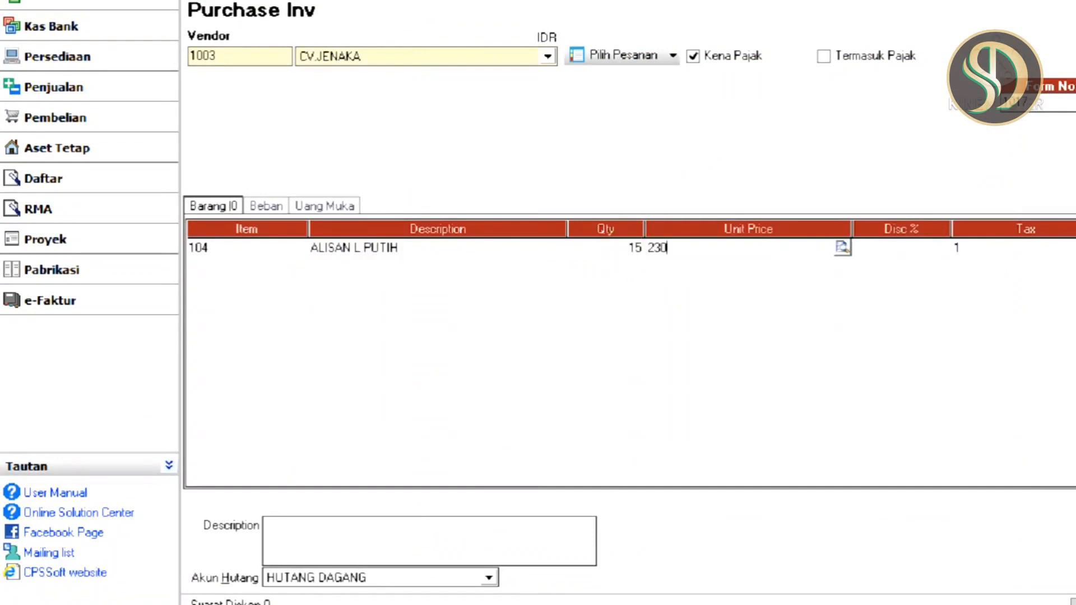
pyautogui.press('Tab')
pyautogui.press('Tab')
pyautogui.press('Tab')
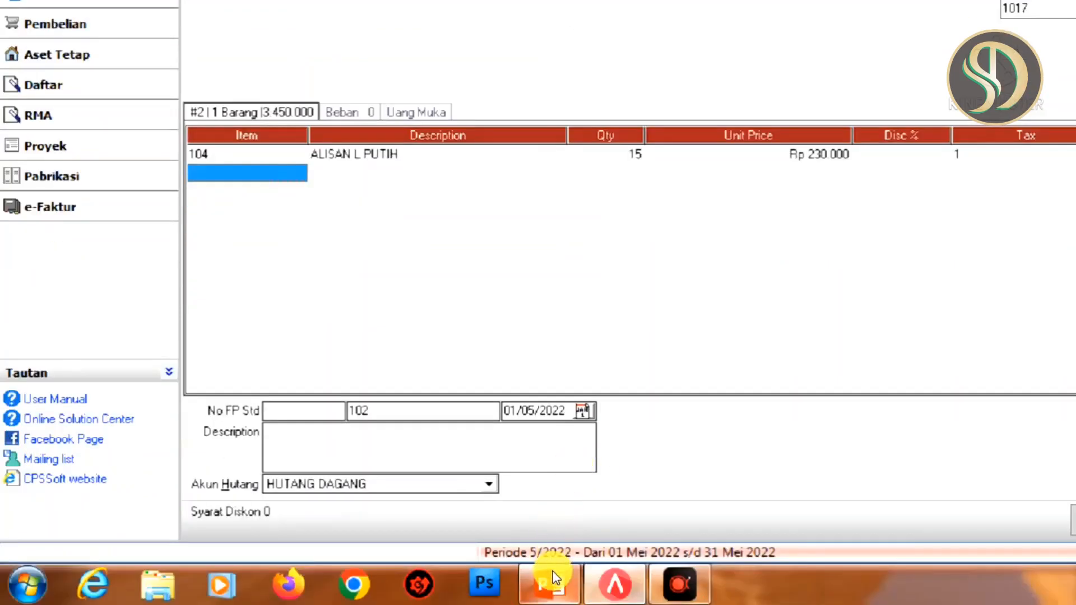
# Check the second CV.Jenaka product in PowerPoint and add item GUCCI M BIRU on the next invoice line in ACCURATE.
pyautogui.click(557, 580)
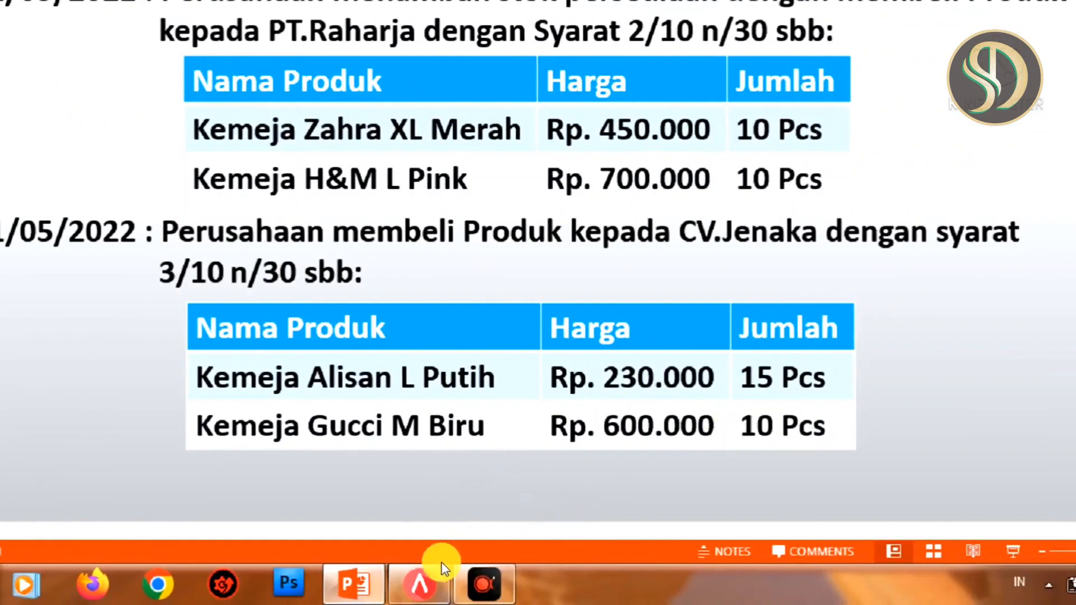
pyautogui.click(426, 583)
pyautogui.click(270, 185)
pyautogui.click(269, 174)
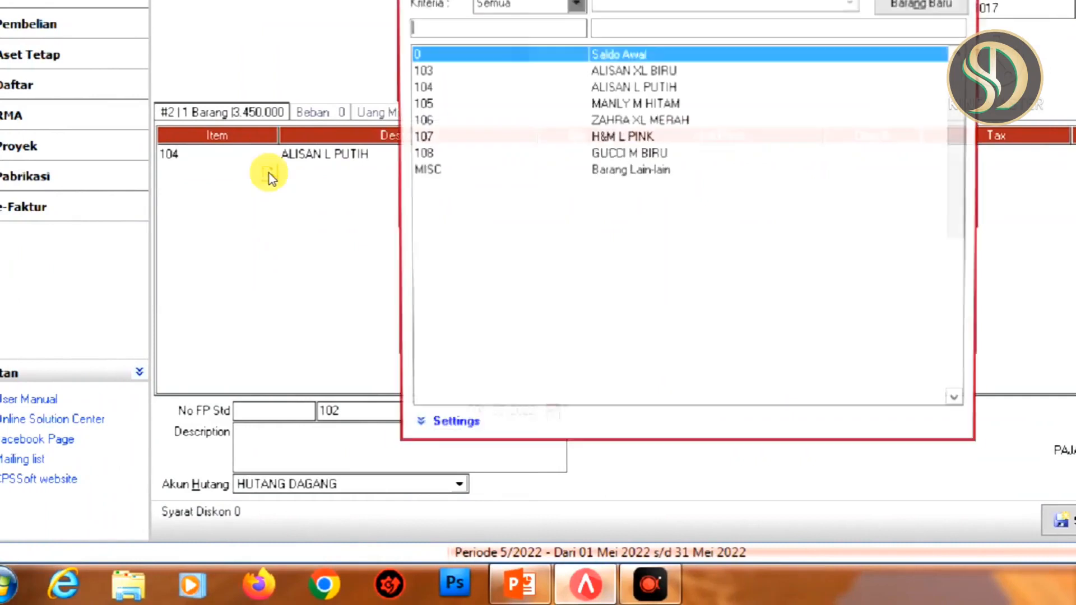
pyautogui.doubleClick(644, 159)
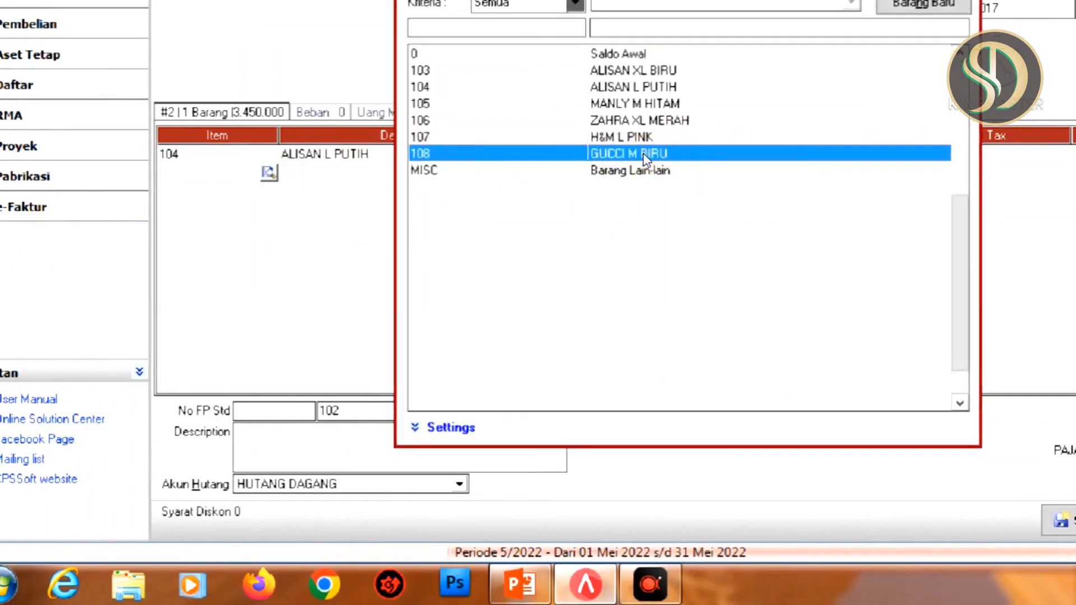
# Set the GUCCI M BIRU line to quantity 10 and unit price Rp 600.000.
pyautogui.click(579, 177)
pyautogui.write('10')
pyautogui.press('Tab')
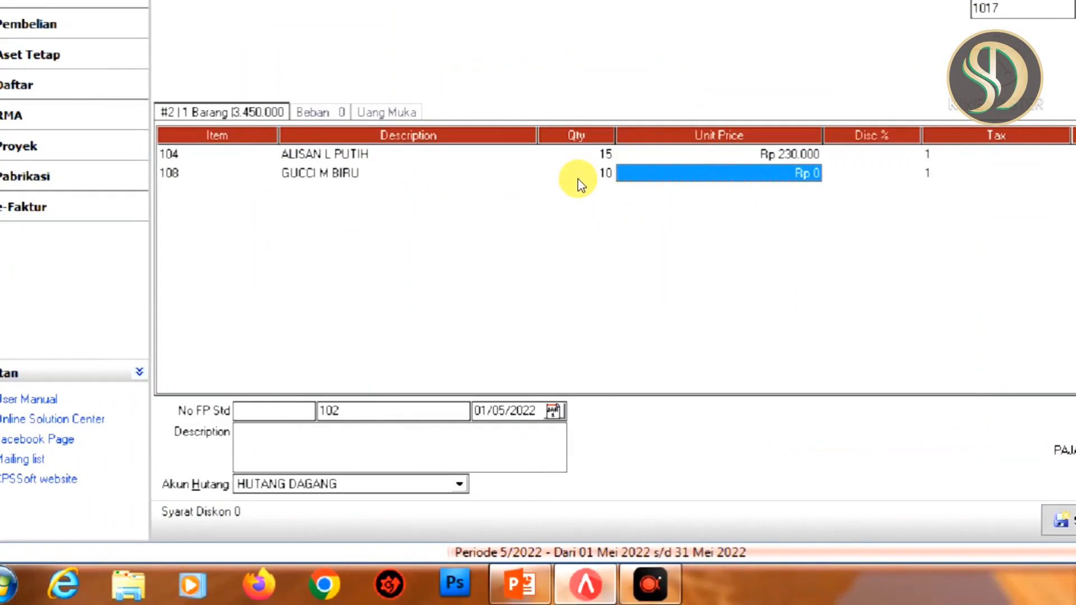
pyautogui.write('600000')
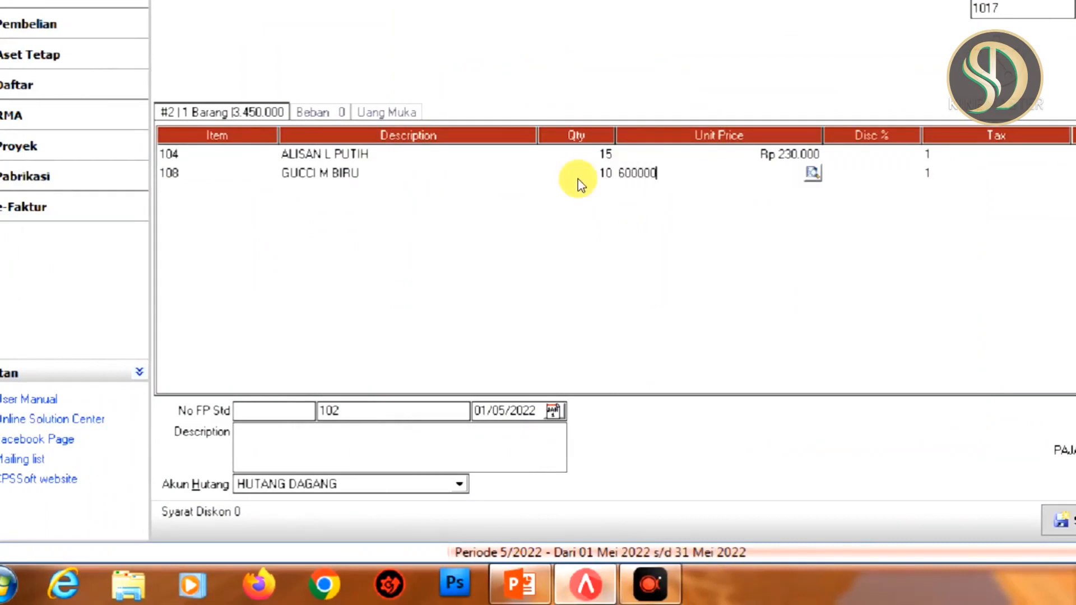
pyautogui.press('Tab')
# Complete the GUCCI M BIRU row, and save and close the CV.JENAKA invoice.
pyautogui.press('Down')
pyautogui.press('Up')
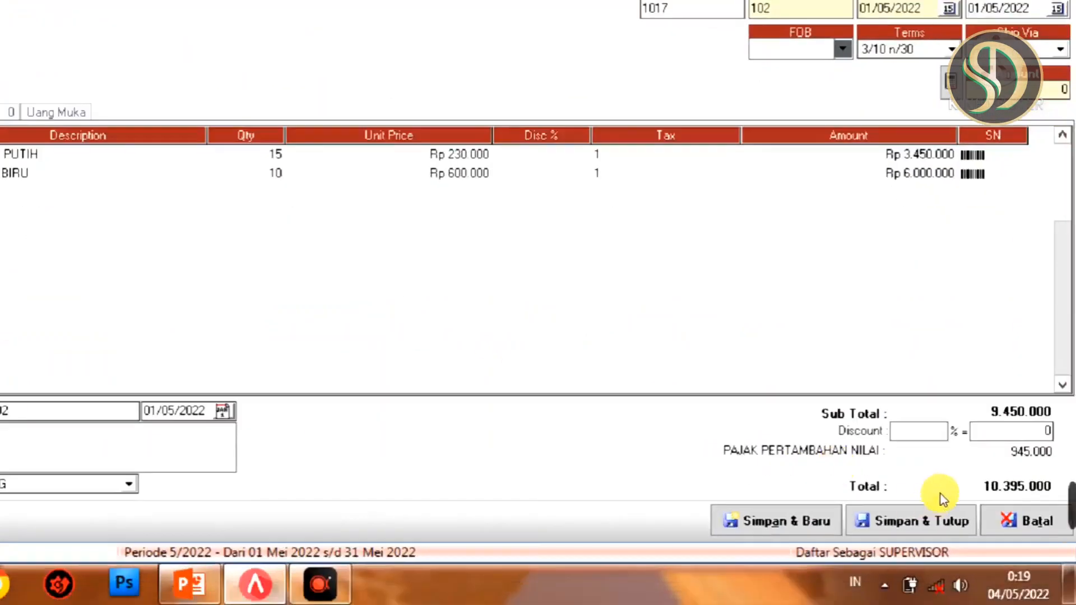
pyautogui.click(911, 522)
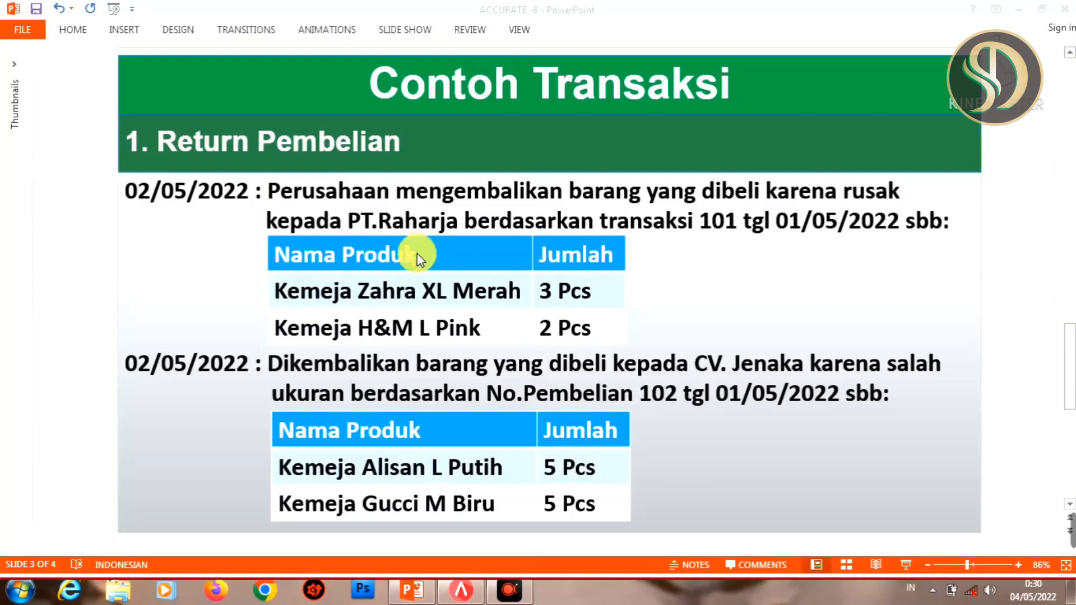
# Switch from PowerPoint to ACCURATE and start a new purchase return for vendor PT.RAHARJA.
pyautogui.click(457, 591)
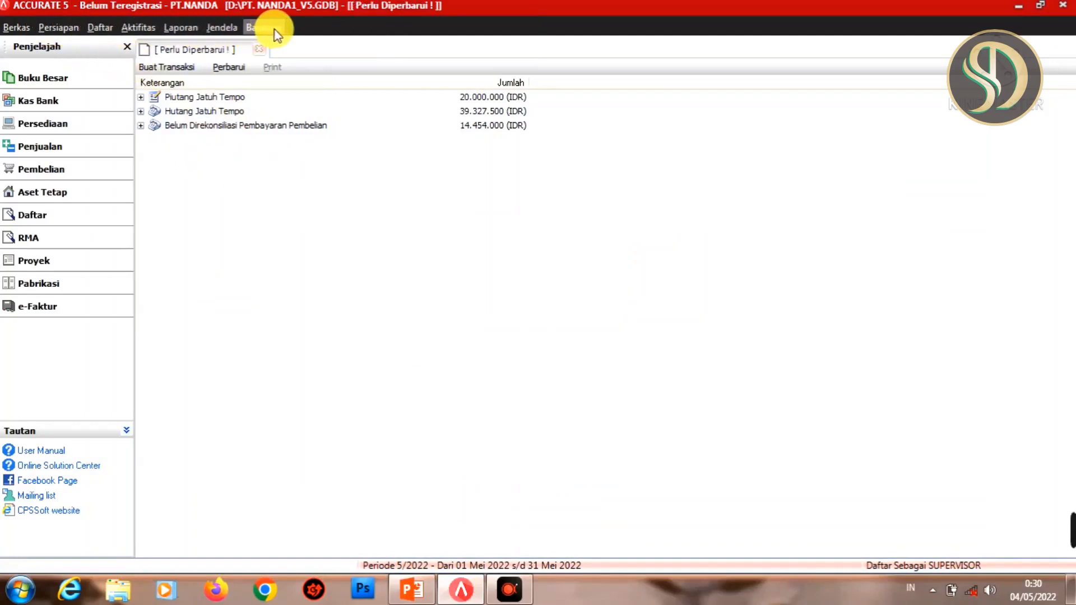
pyautogui.click(138, 27)
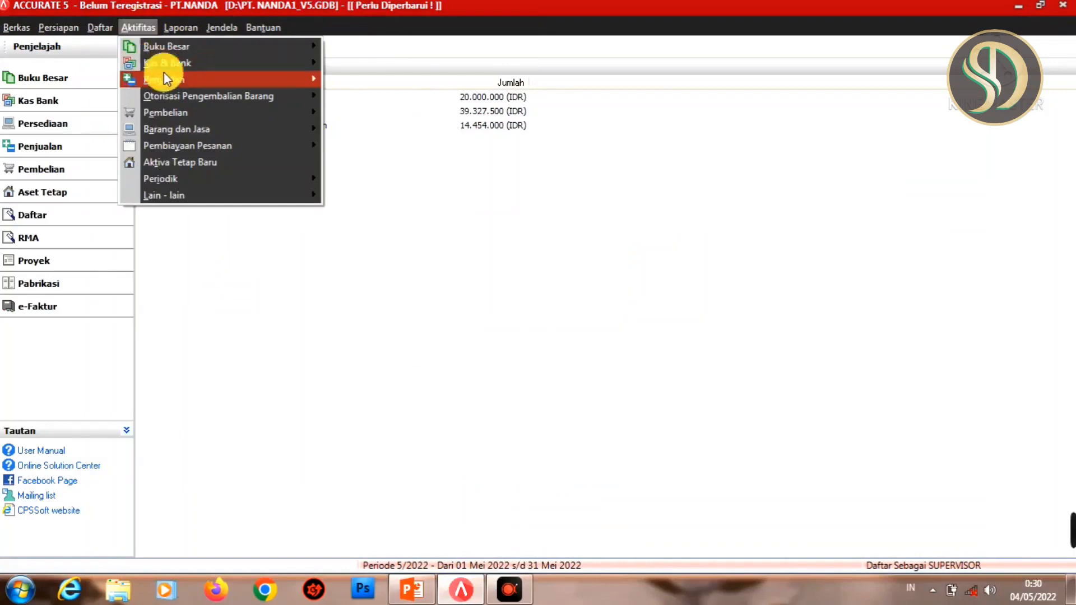
pyautogui.moveTo(186, 112)
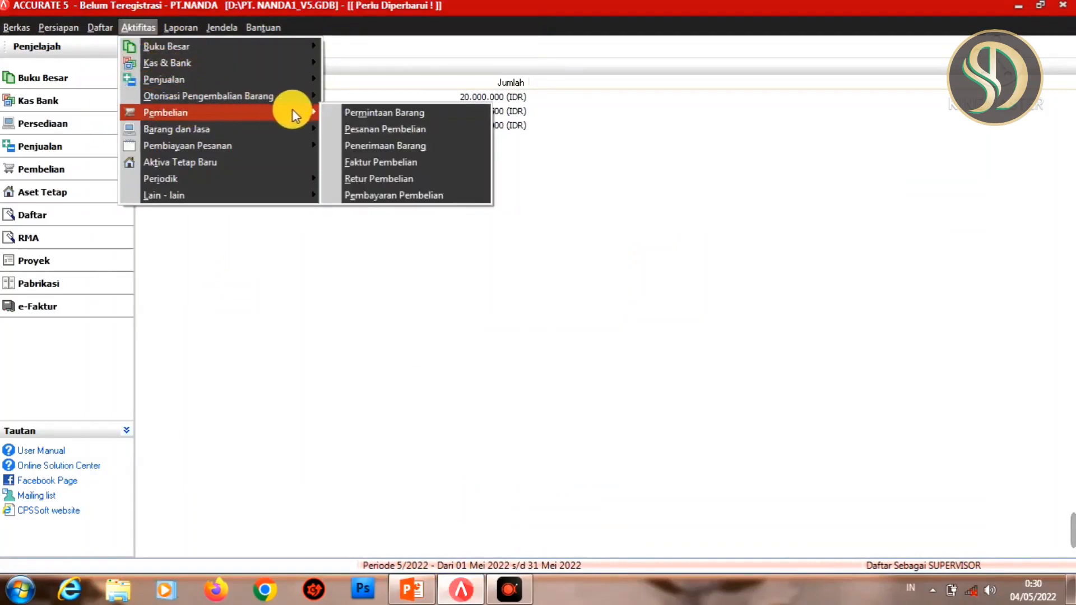
pyautogui.click(394, 180)
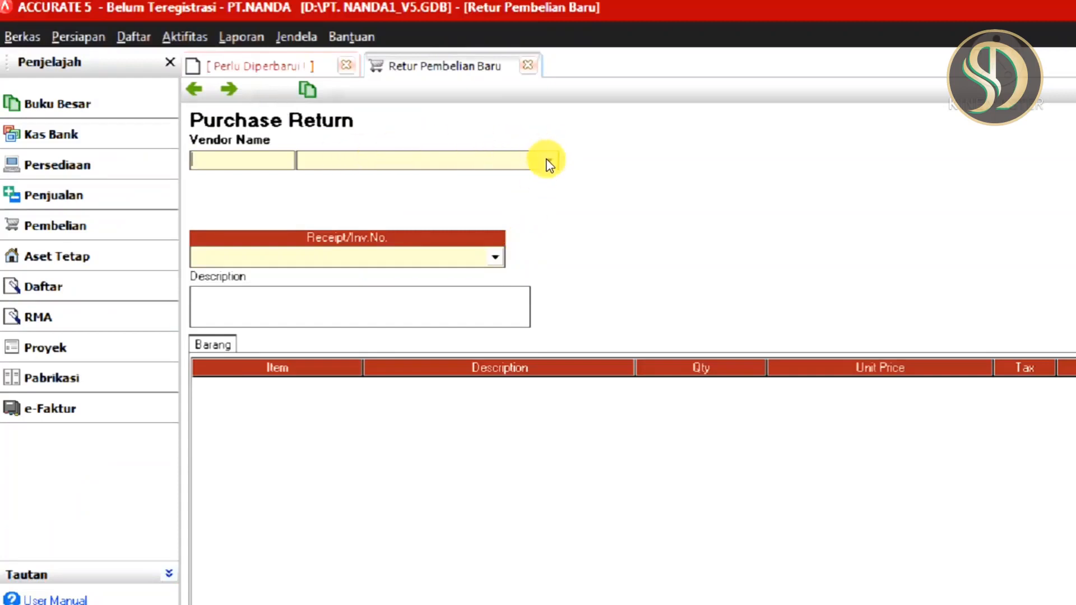
pyautogui.click(548, 161)
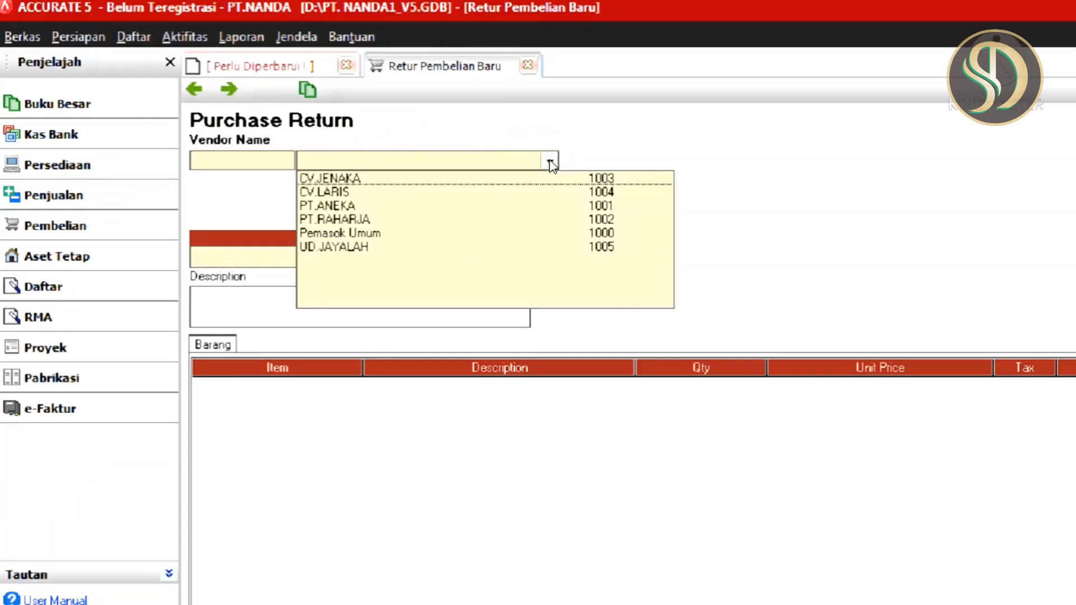
pyautogui.click(361, 216)
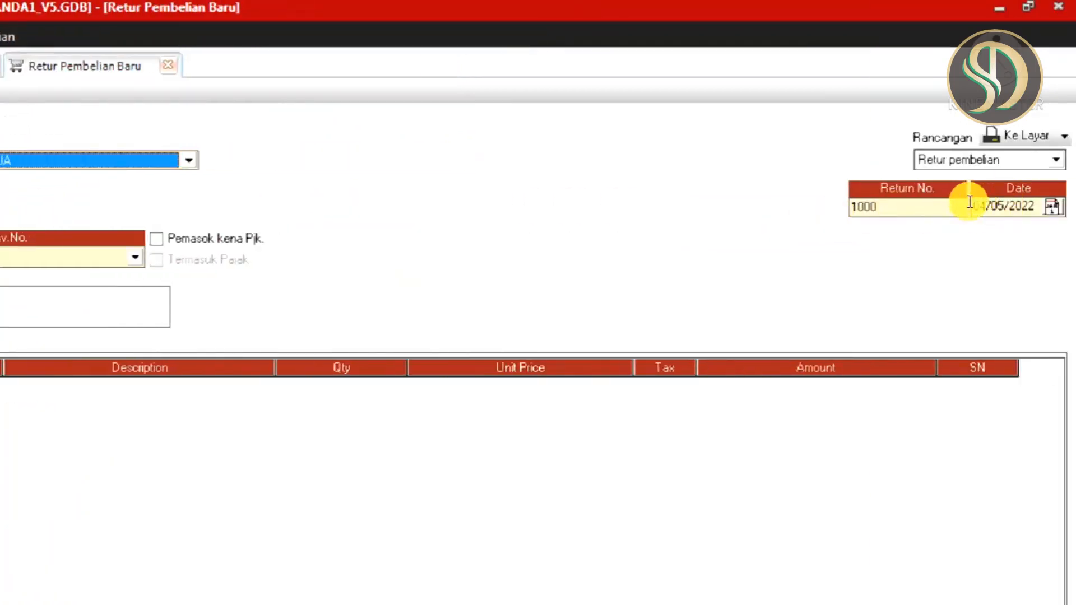
# Set the purchase return date to 02/05/2022.
pyautogui.click(999, 204)
pyautogui.click(1052, 207)
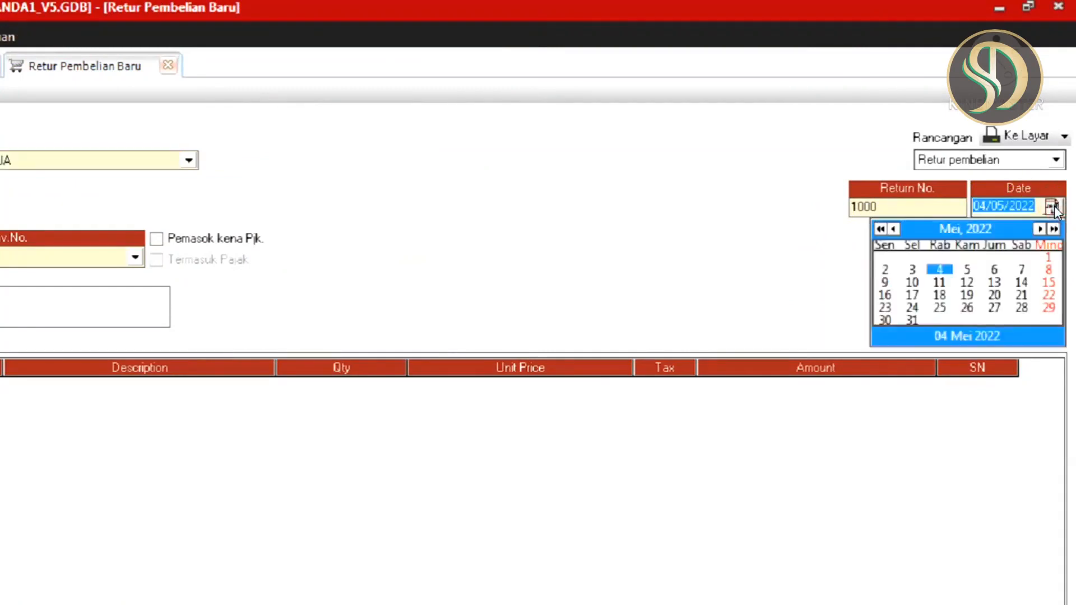
pyautogui.click(892, 273)
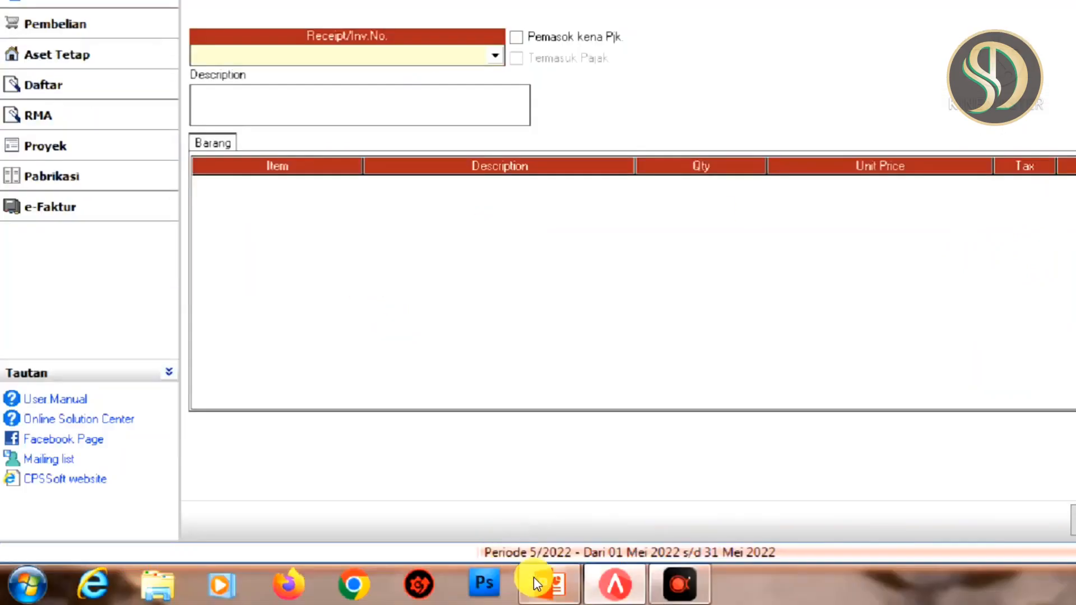
# Check the PT.Raharja transaction number in PowerPoint and select invoice 101 for the purchase return in ACCURATE.
pyautogui.click(557, 581)
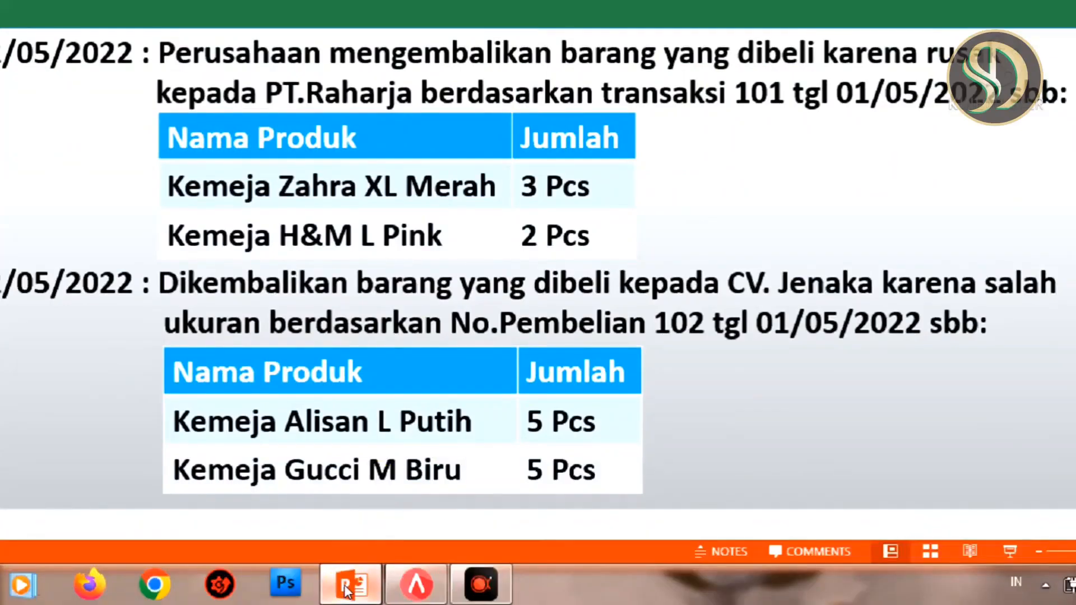
pyautogui.click(347, 583)
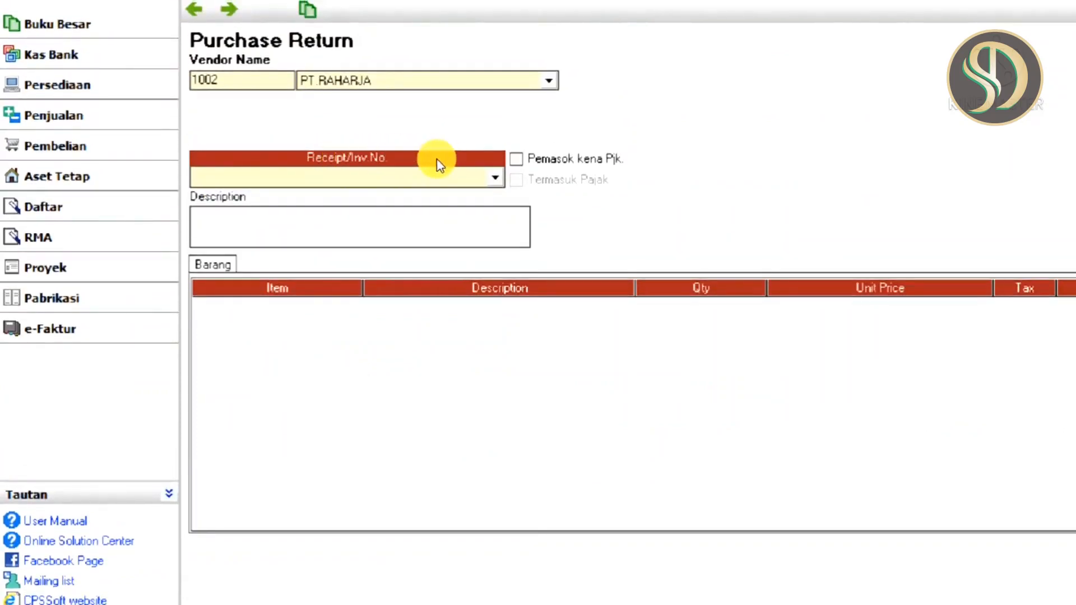
pyautogui.click(495, 177)
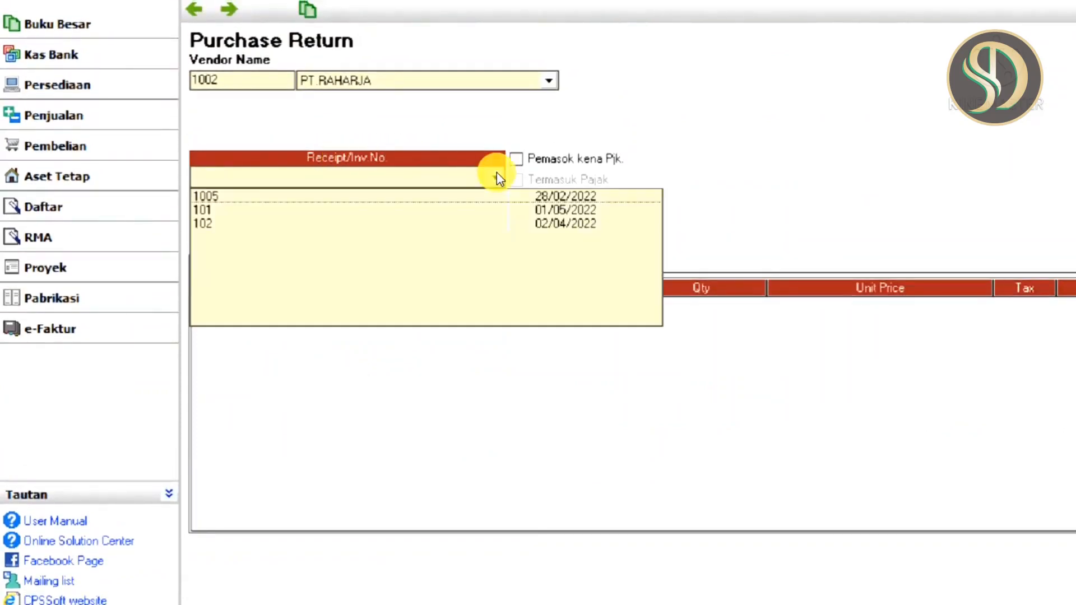
pyautogui.click(221, 211)
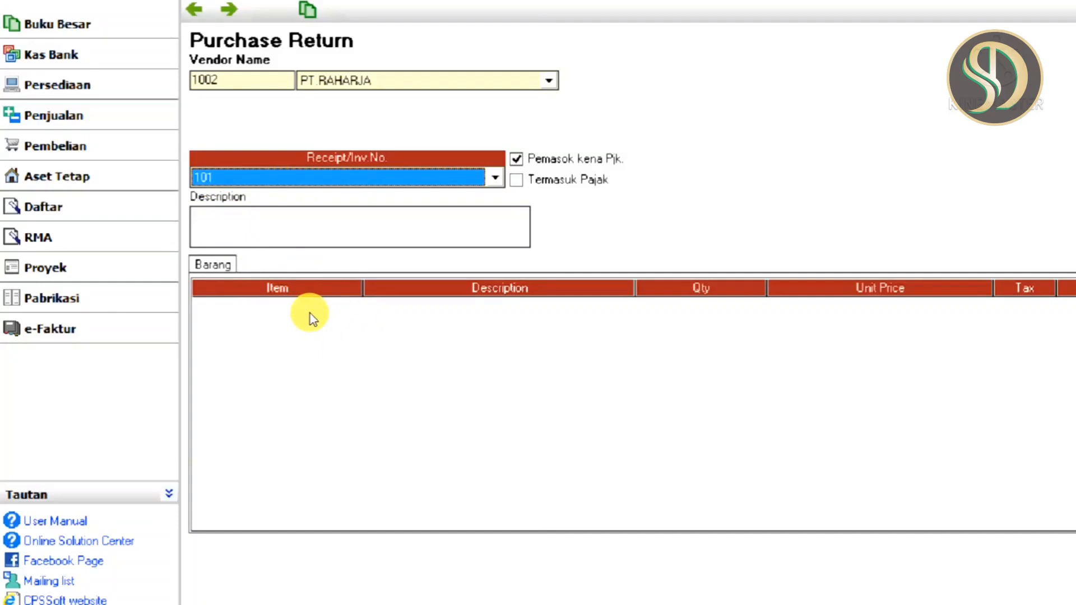
# Check the returned products in PowerPoint and add ZAHRA XL MERAH to the ACCURATE purchase return, declining to return all goods.
pyautogui.click(545, 568)
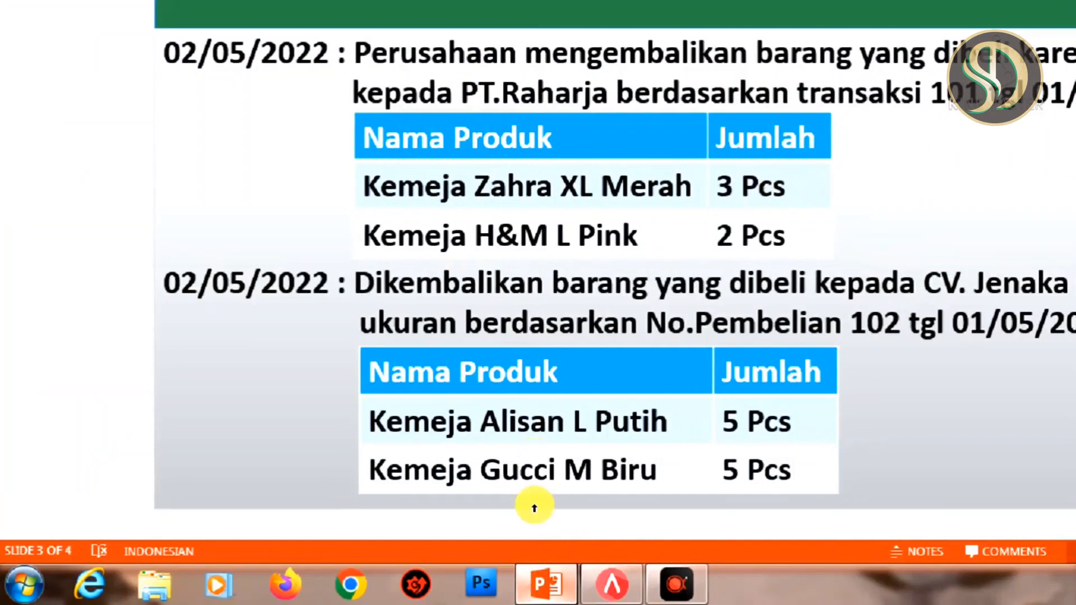
pyautogui.click(612, 587)
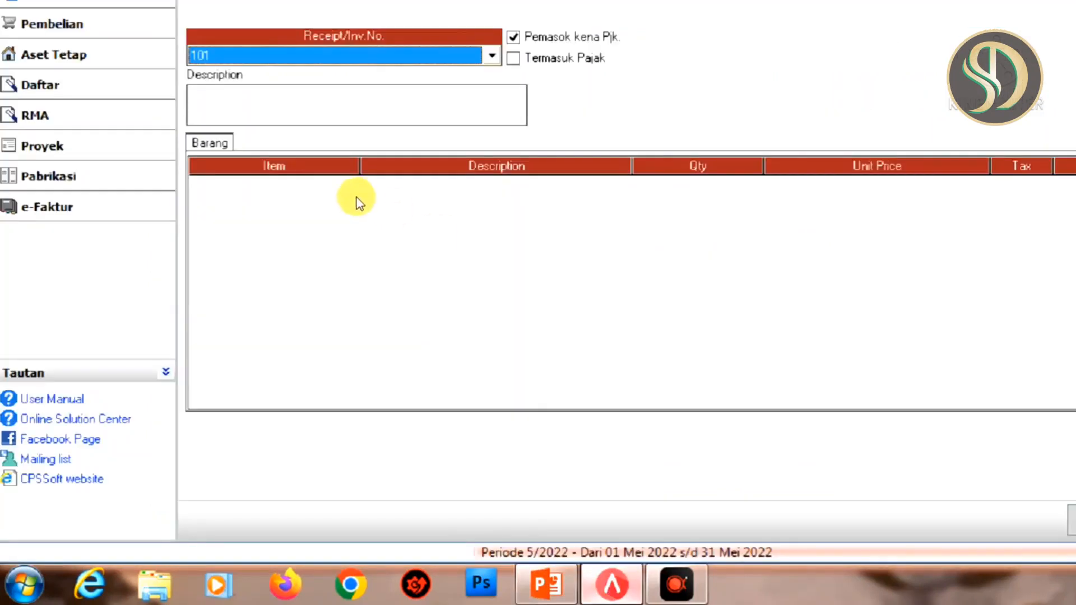
pyautogui.click(421, 193)
pyautogui.click(523, 187)
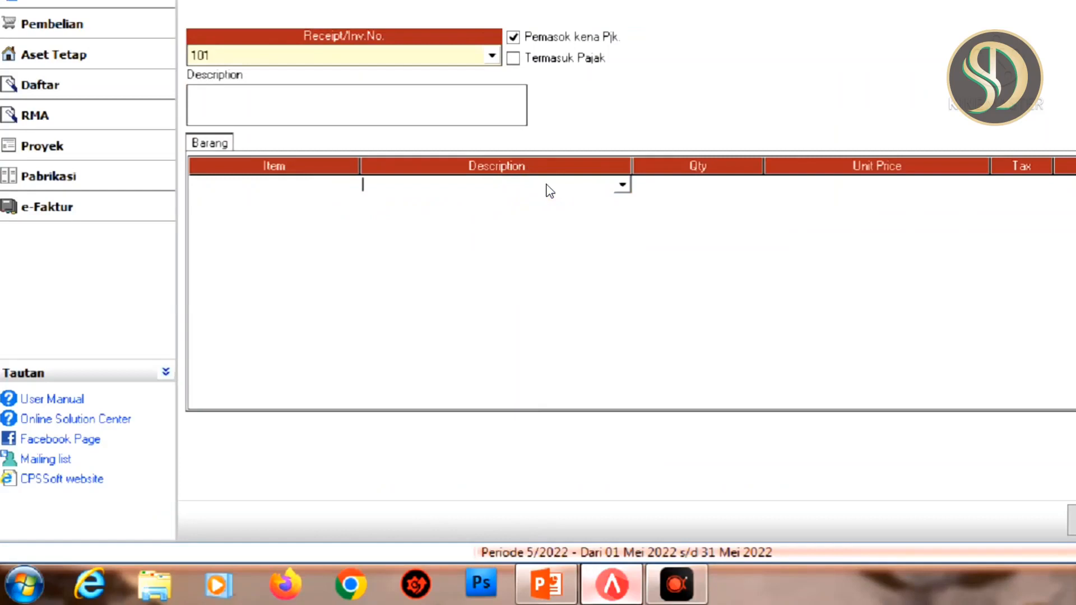
pyautogui.click(623, 186)
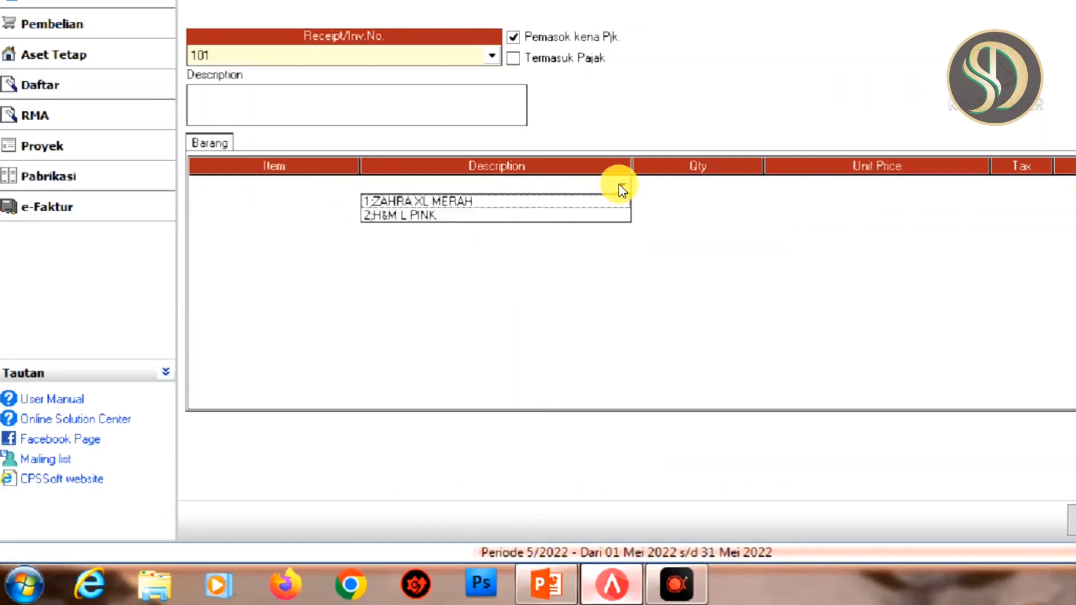
pyautogui.click(440, 202)
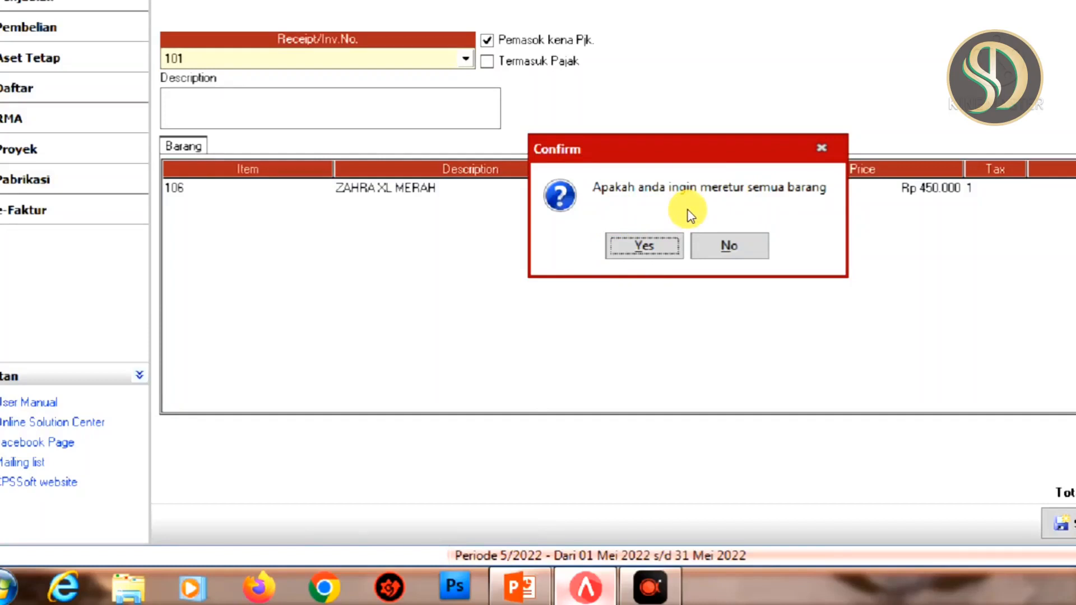
pyautogui.click(733, 252)
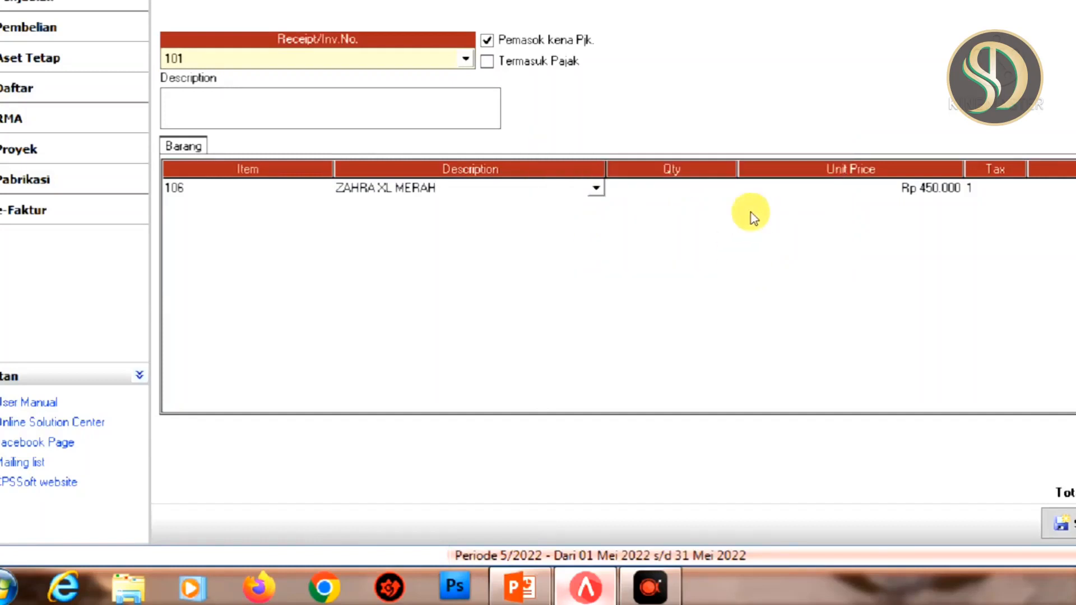
# Set the ZAHRA XL MERAH return quantity to 3 and start the next item row.
pyautogui.click(688, 189)
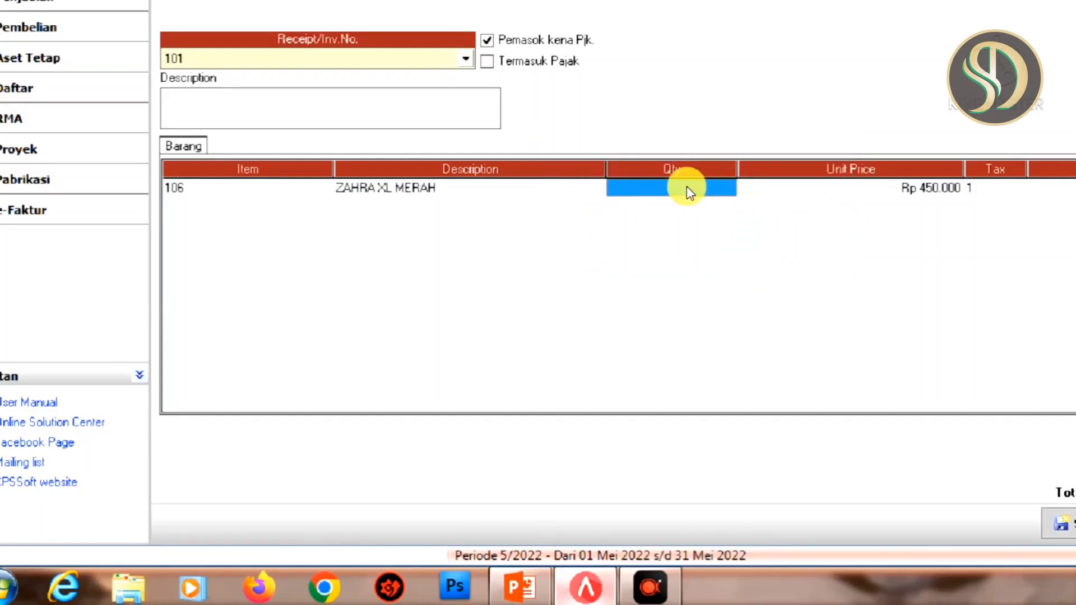
pyautogui.write('3')
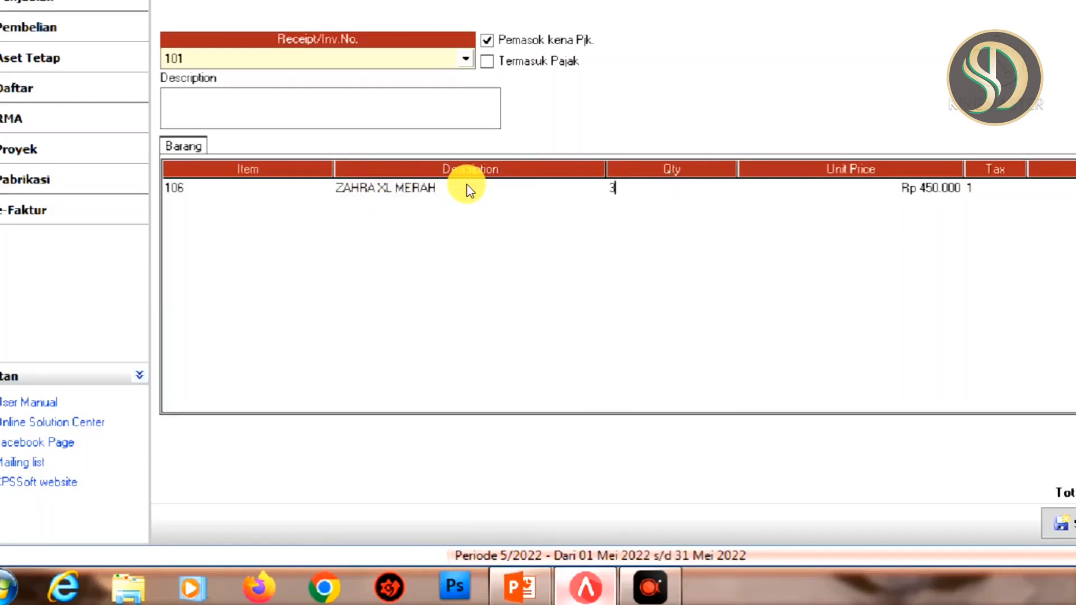
pyautogui.press('Tab')
pyautogui.press('Down')
pyautogui.press('Left')
pyautogui.press('Left')
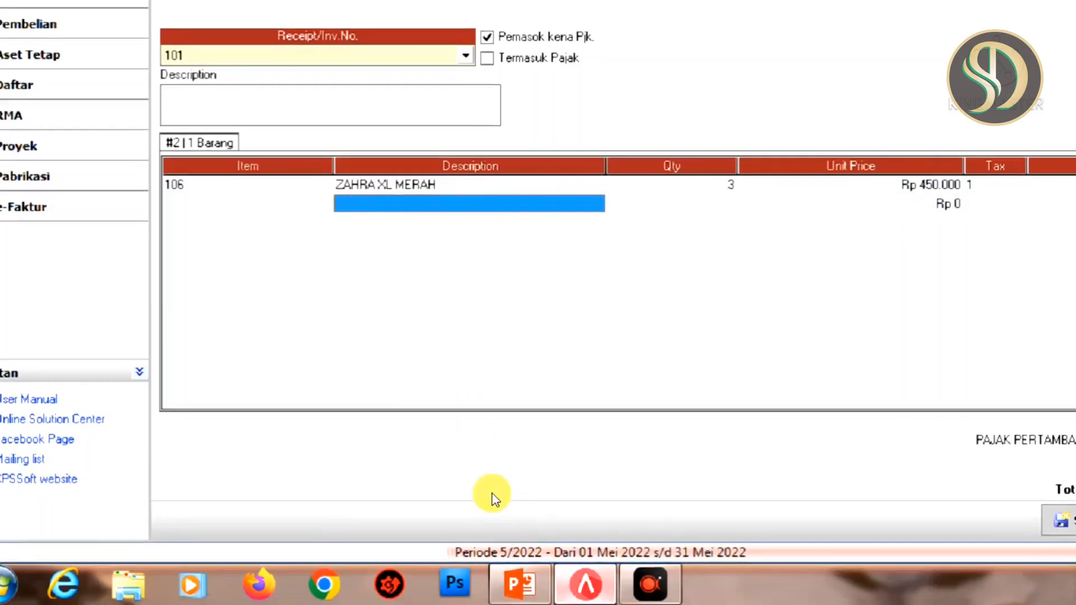
# Check the second returned product in PowerPoint and add H&M L PINK to the return in ACCURATE, declining to return all goods.
pyautogui.click(530, 598)
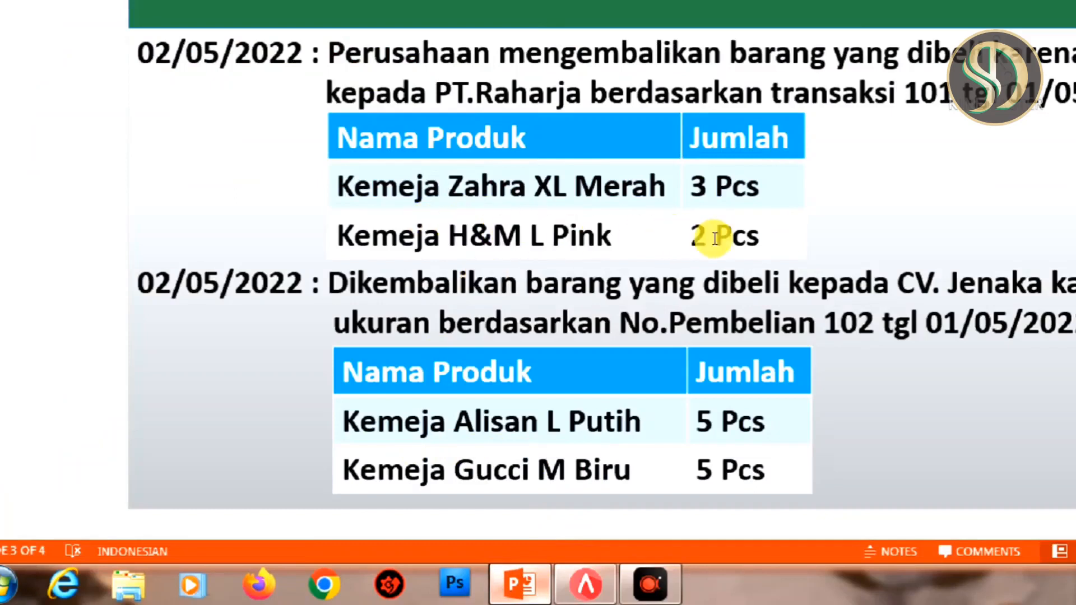
pyautogui.click(588, 585)
pyautogui.click(464, 204)
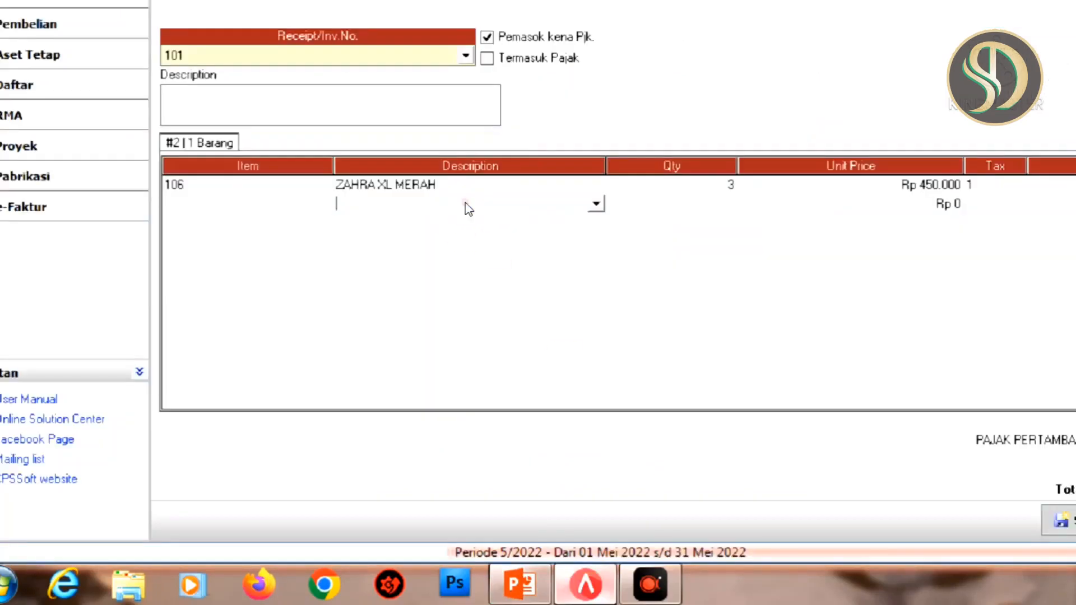
pyautogui.click(596, 205)
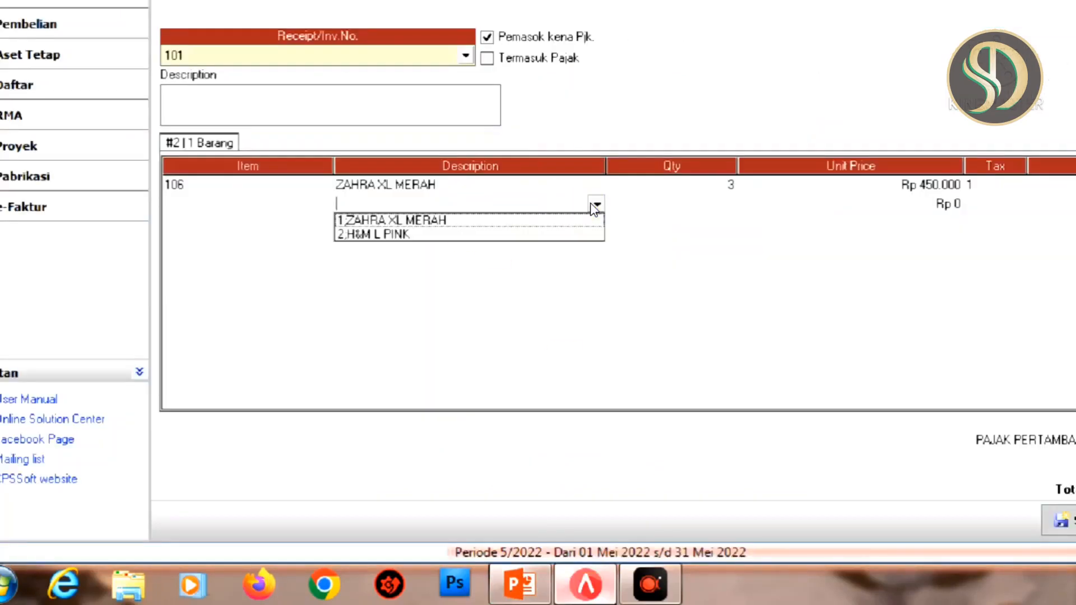
pyautogui.click(467, 233)
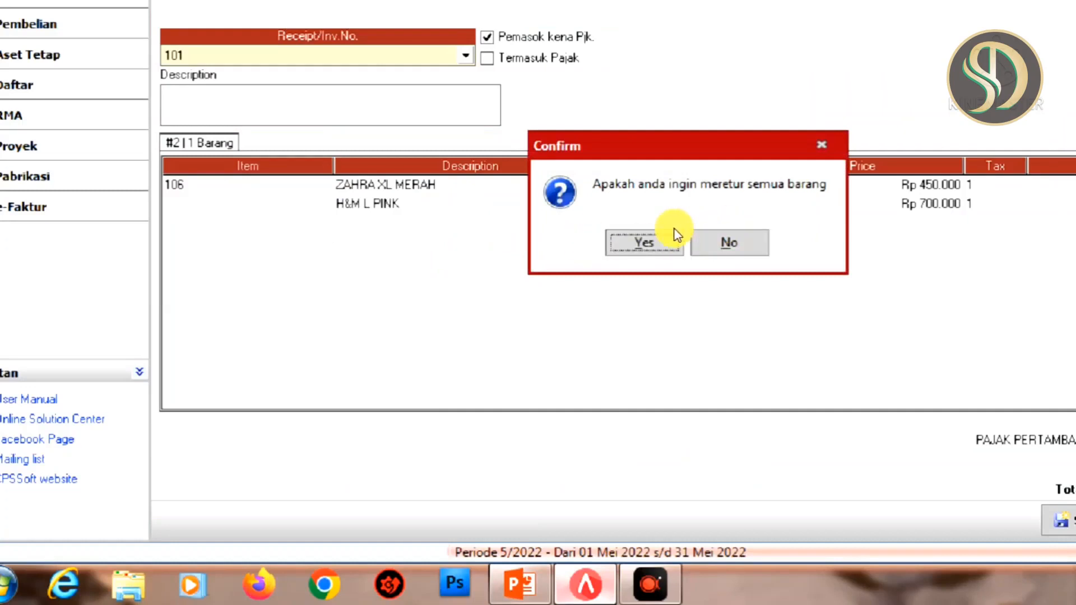
pyautogui.click(731, 242)
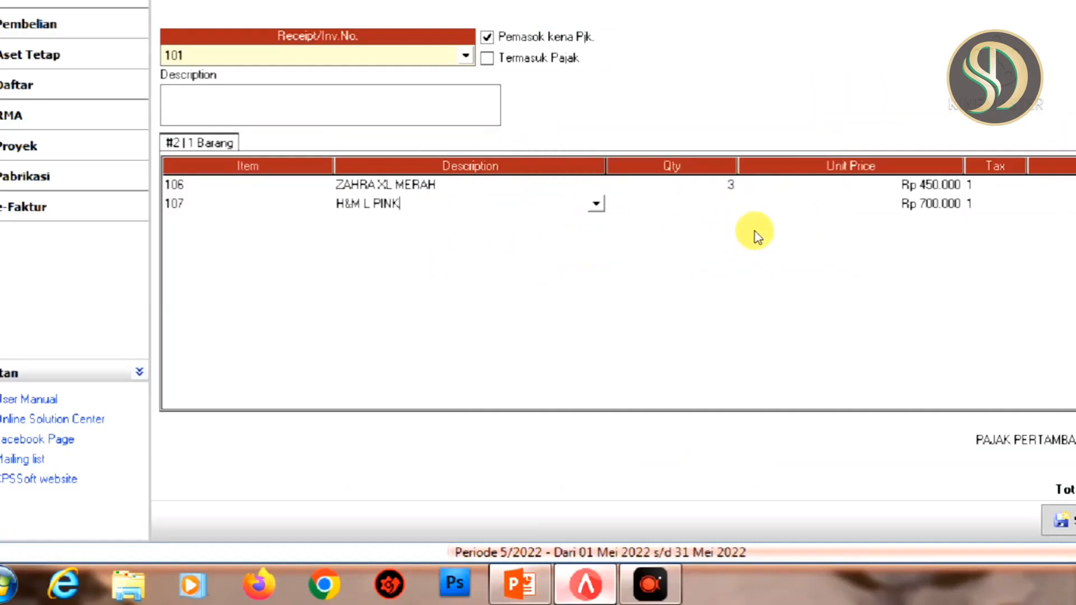
# Set the H&M L PINK return quantity to 2, and save the PT.RAHARJA return with a new blank return opened.
pyautogui.click(711, 205)
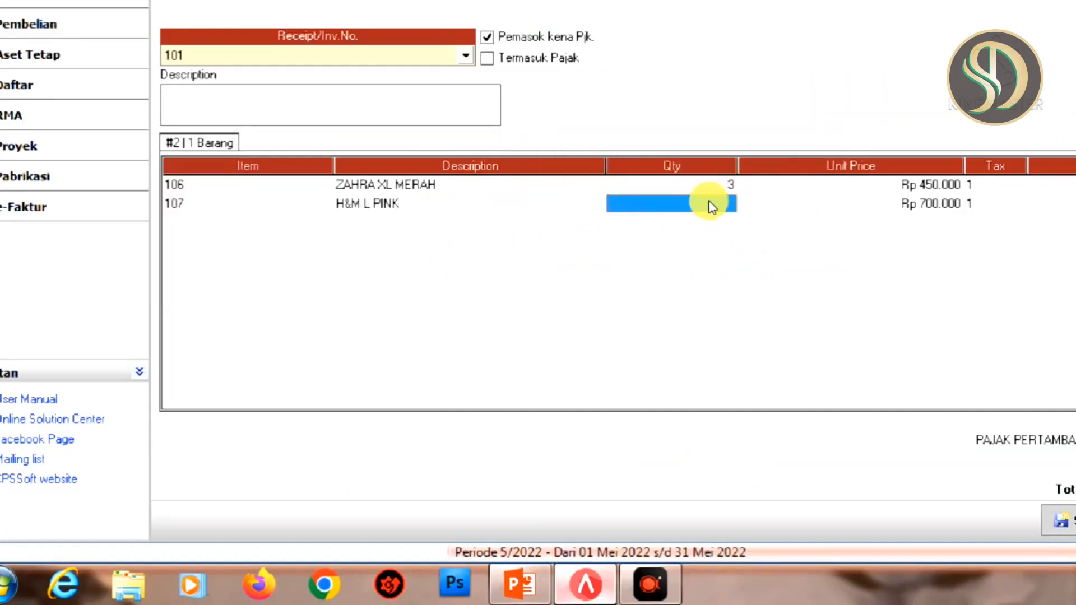
pyautogui.write('2')
pyautogui.press('Return')
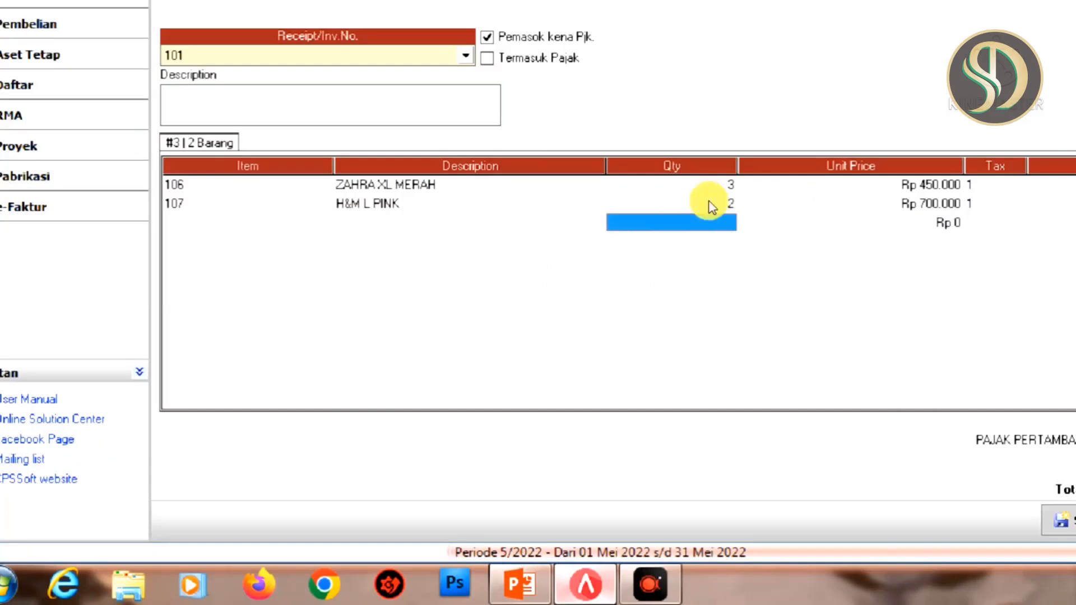
pyautogui.click(709, 205)
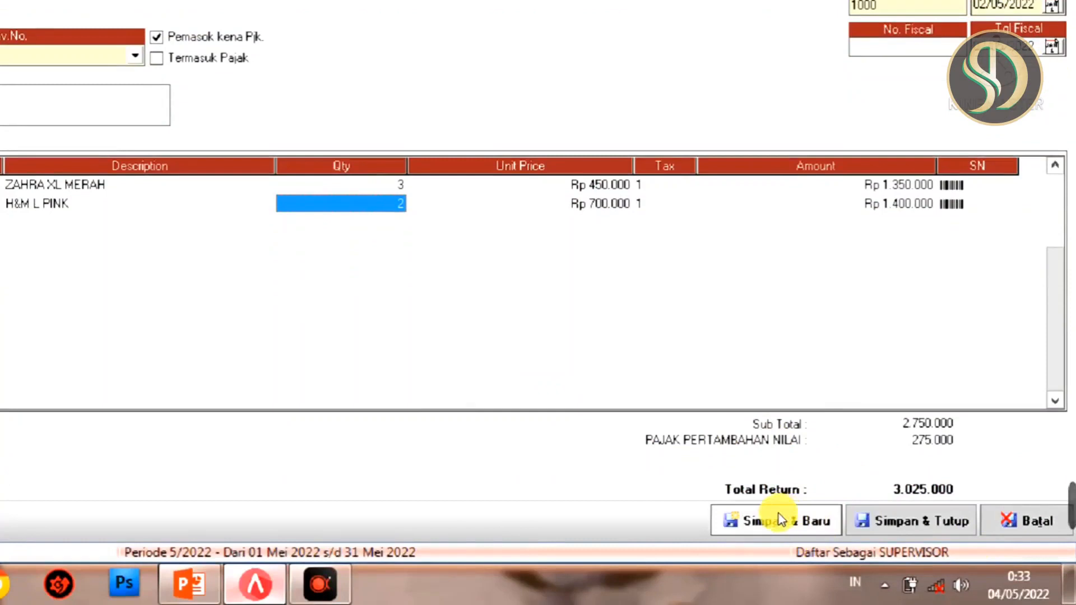
pyautogui.click(795, 523)
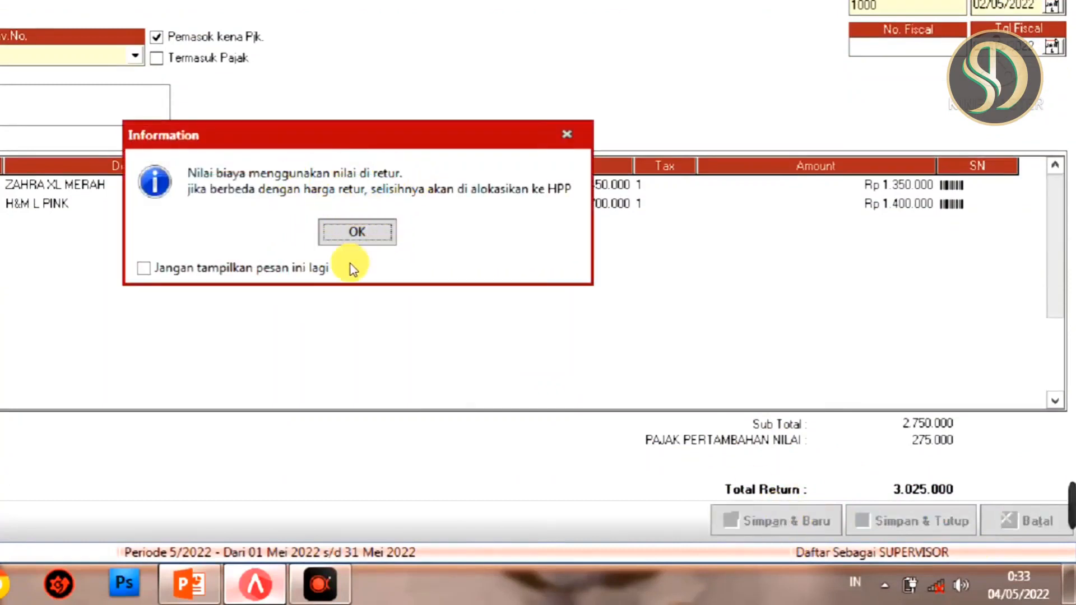
pyautogui.click(356, 236)
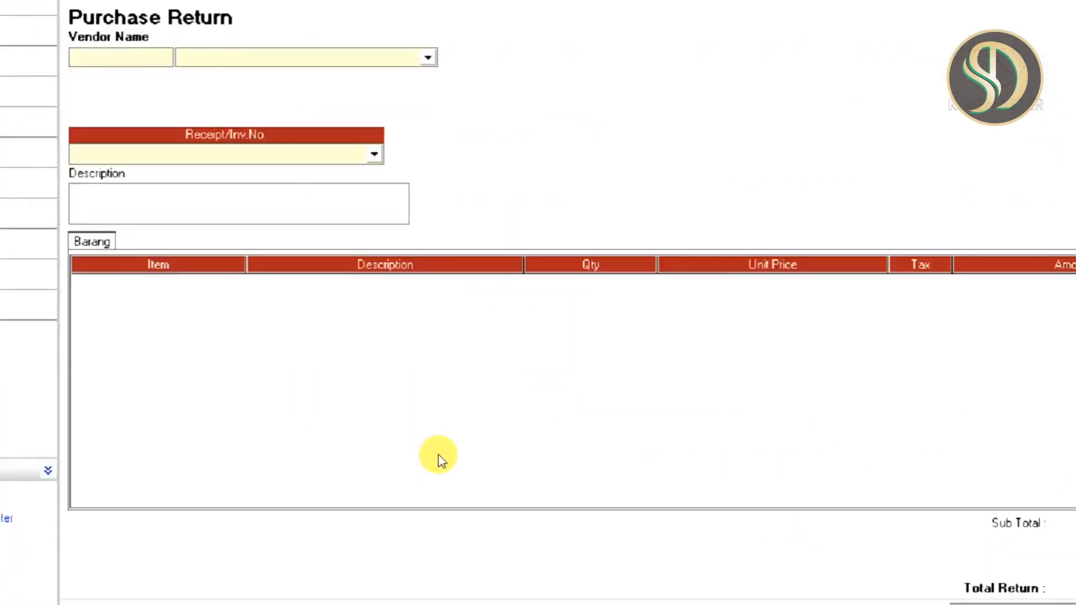
# Check the CV. Jenaka return in PowerPoint and set the ALISAN L PUTIH return quantity to 5 in ACCURATE.
pyautogui.click(439, 583)
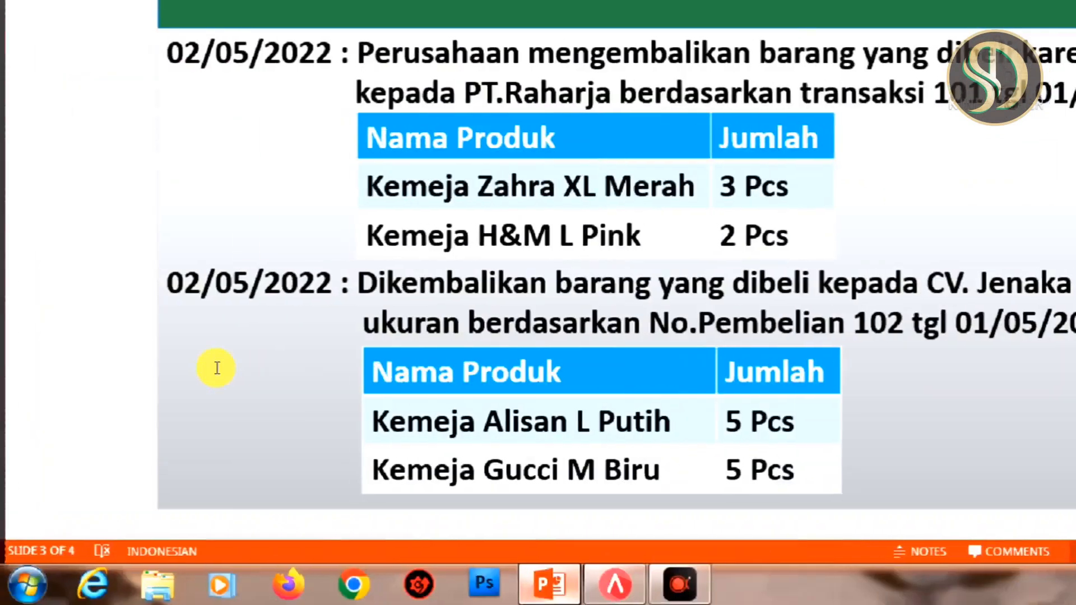
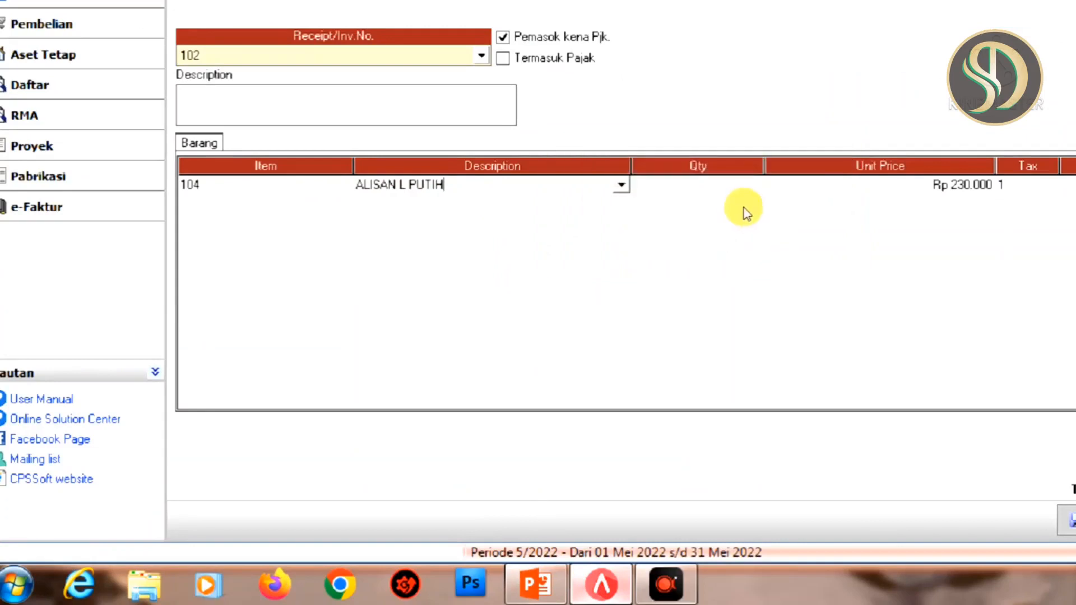
pyautogui.click(728, 191)
pyautogui.write('5')
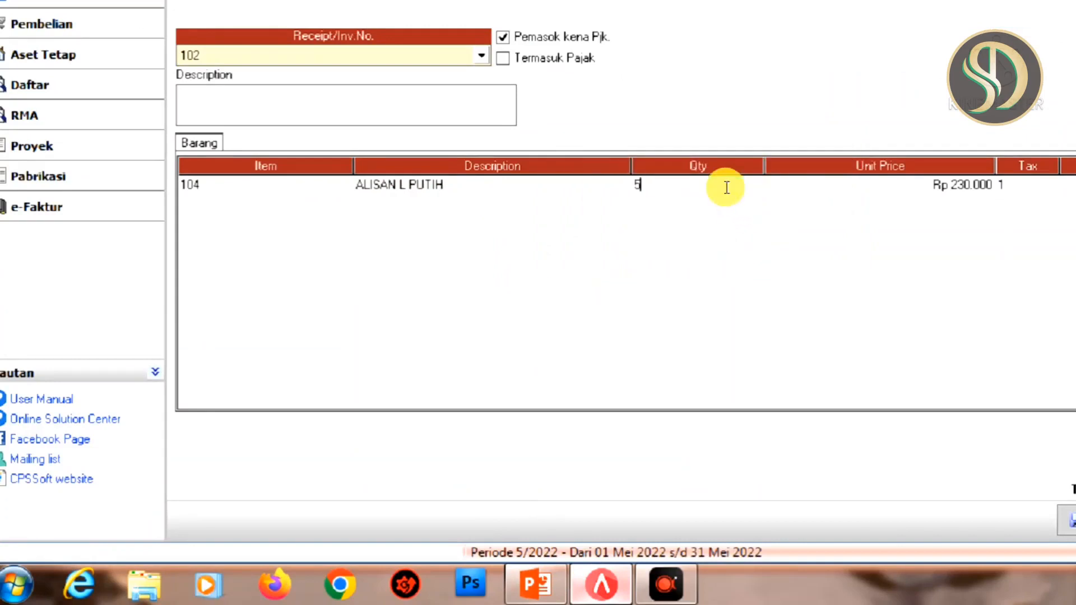
pyautogui.press('Down')
pyautogui.press('Left')
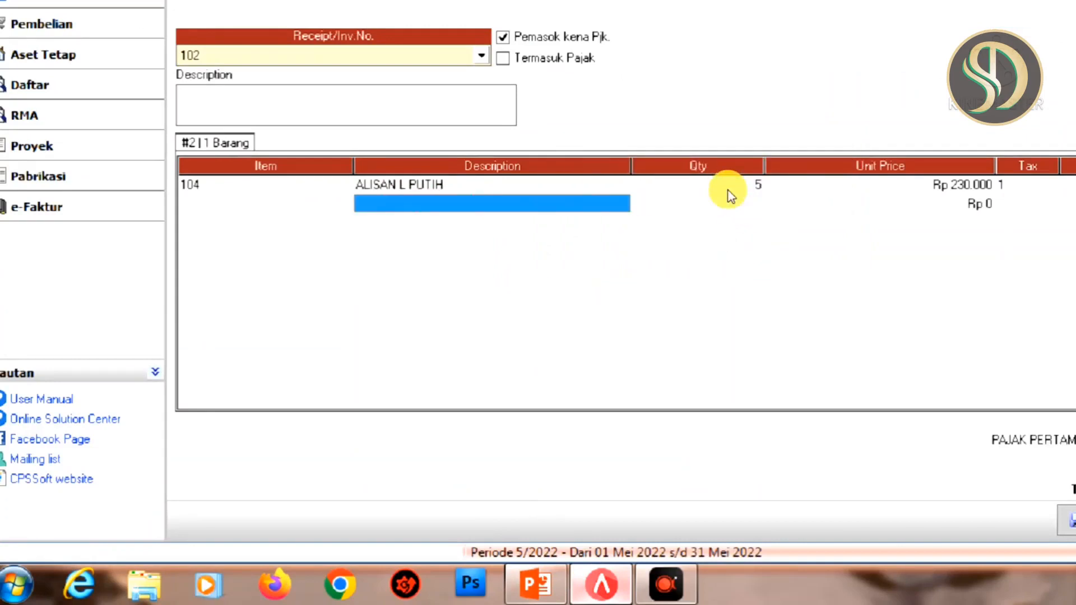
# Add GUCCI M BIRU as the second item of the invoice 102 return, declining to return all goods.
pyautogui.click(600, 191)
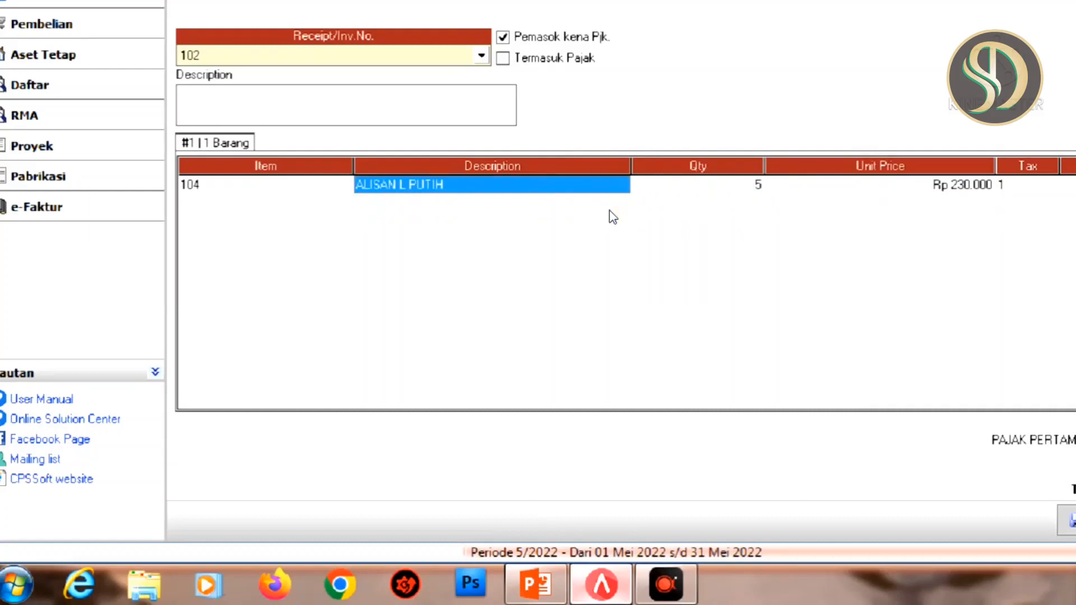
pyautogui.click(609, 211)
pyautogui.click(615, 208)
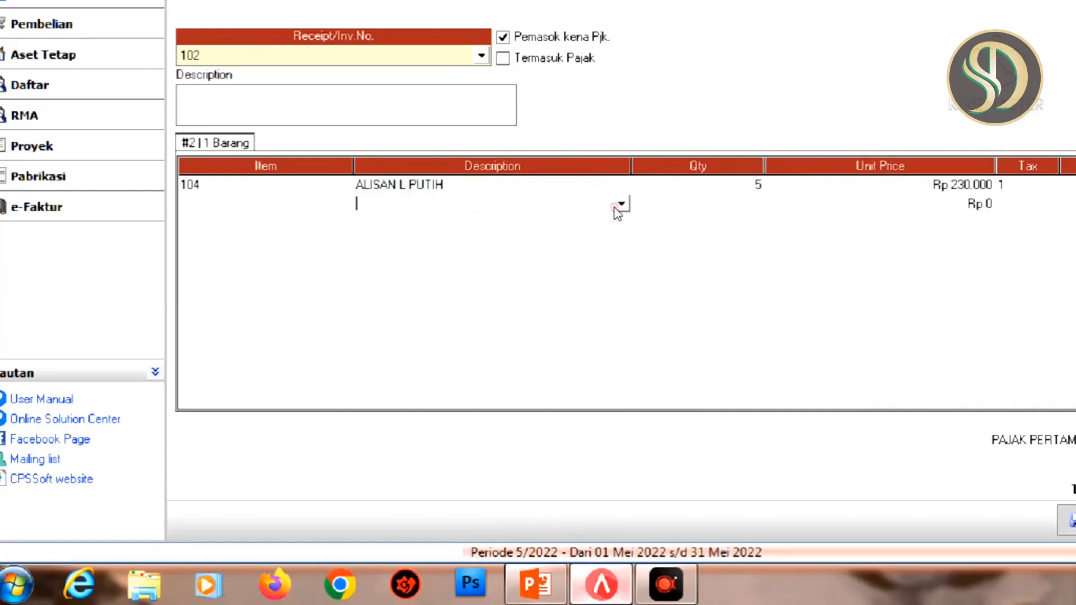
pyautogui.click(622, 205)
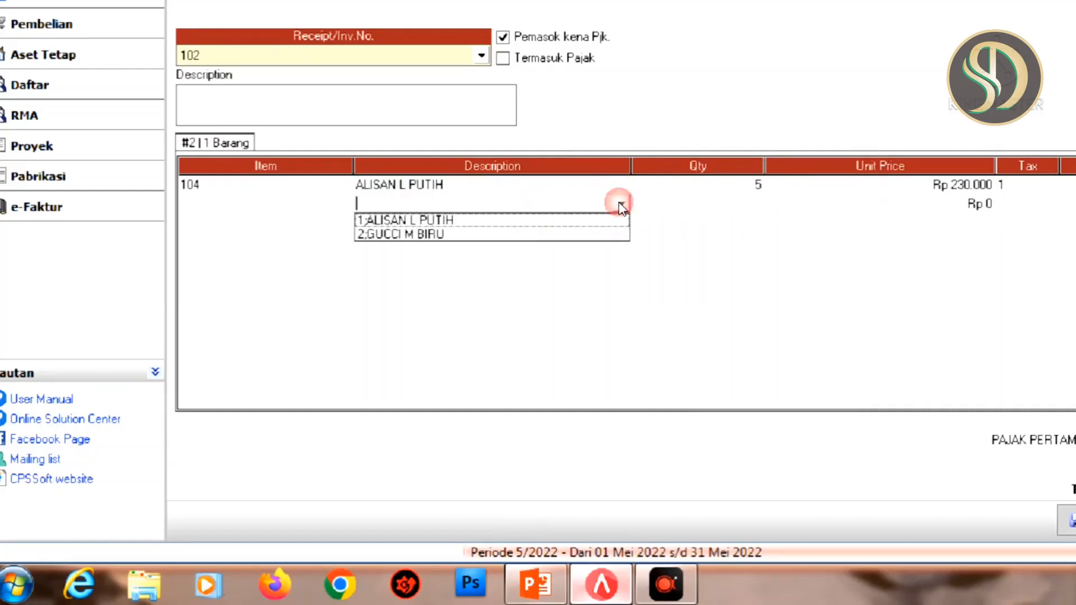
pyautogui.click(436, 236)
pyautogui.click(738, 243)
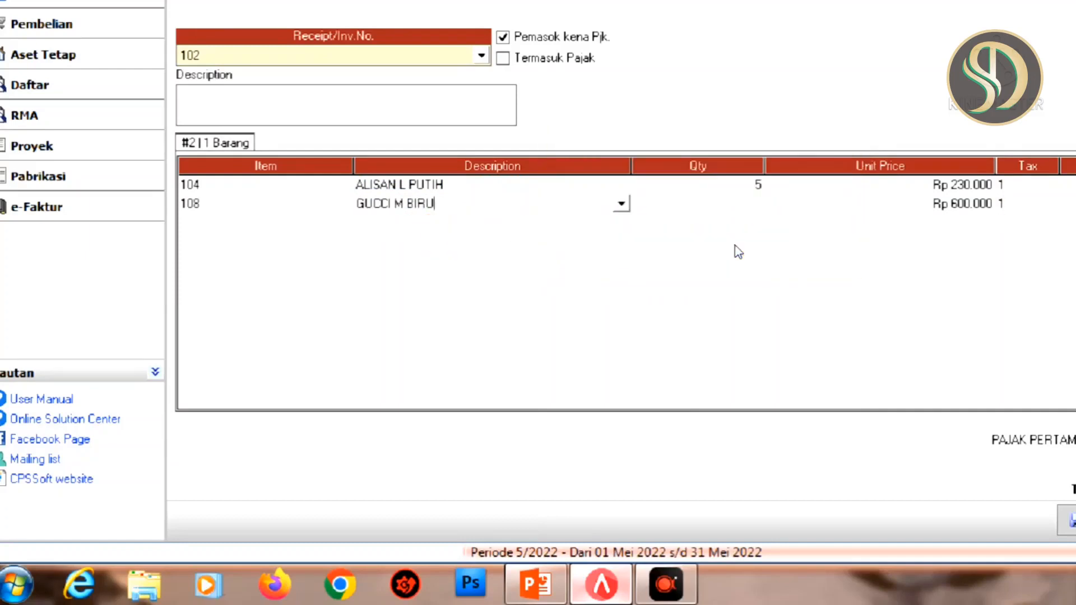
# Set the GUCCI M BIRU return quantity to 5, and save and close the purchase return.
pyautogui.click(756, 211)
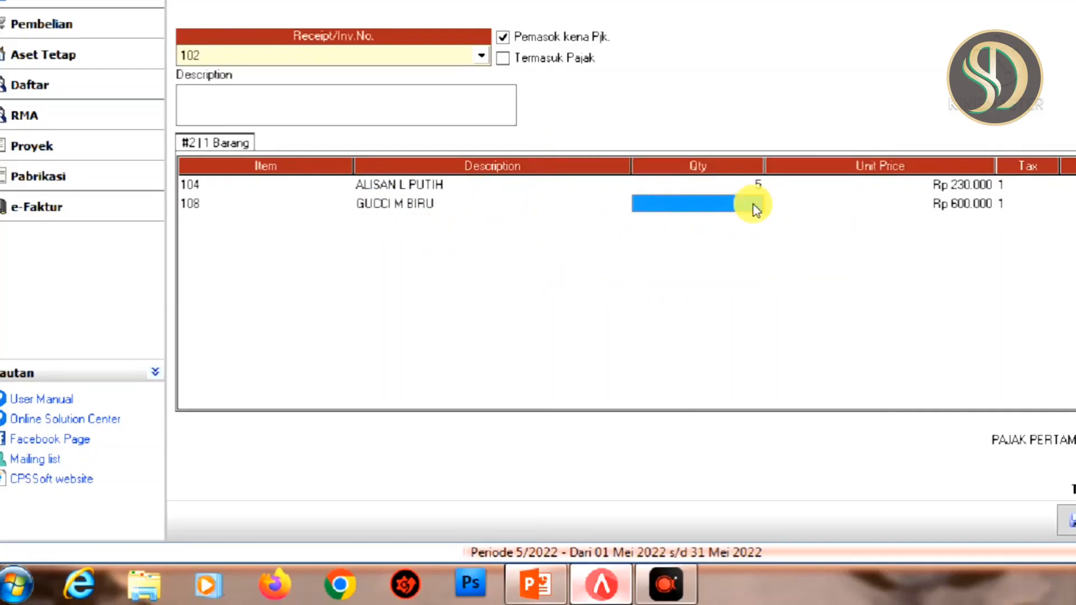
pyautogui.write('5')
pyautogui.press('Down')
pyautogui.click(754, 208)
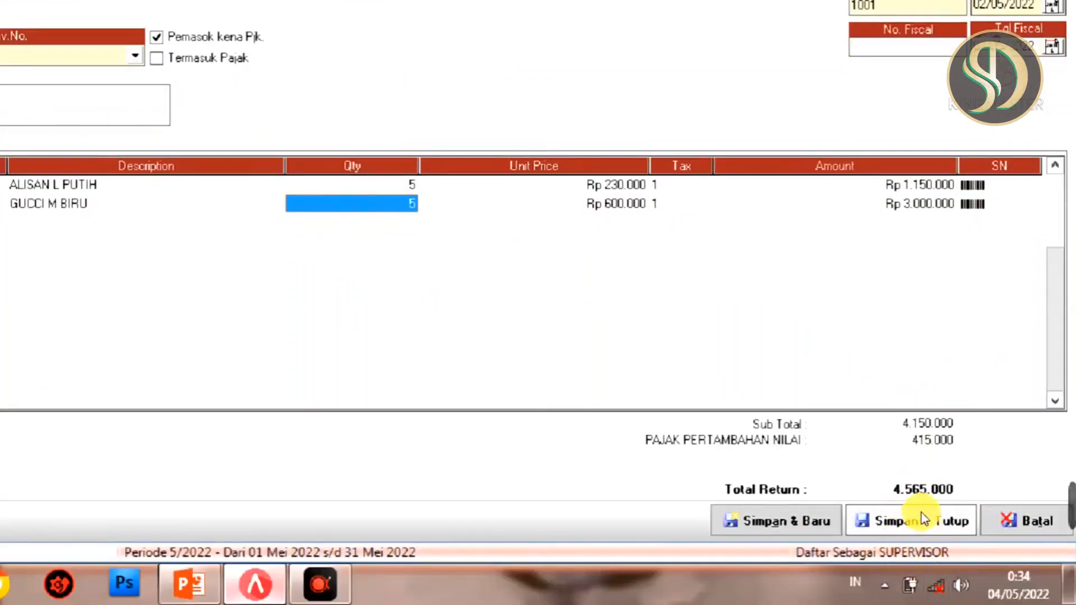
pyautogui.click(917, 524)
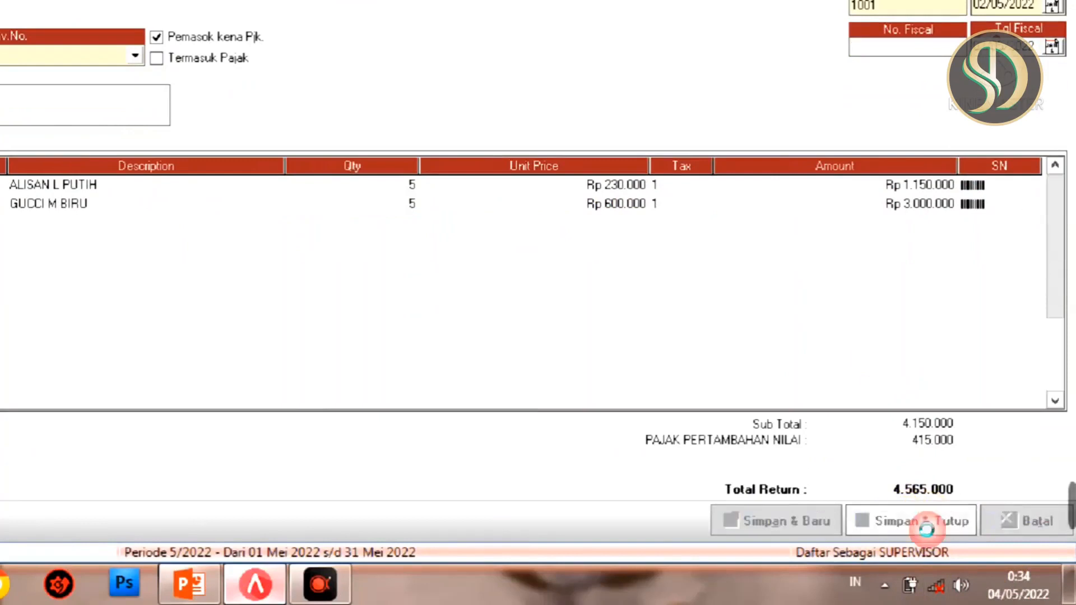
pyautogui.click(368, 237)
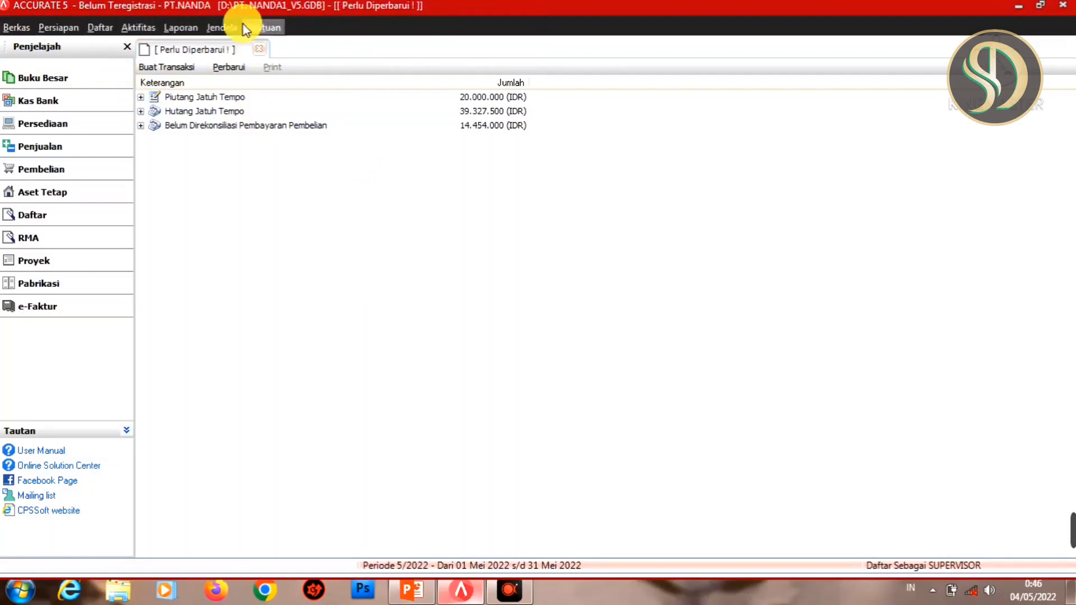
# Open the Kartu Stock Persediaan report from the Persediaan category of the report list.
pyautogui.click(181, 28)
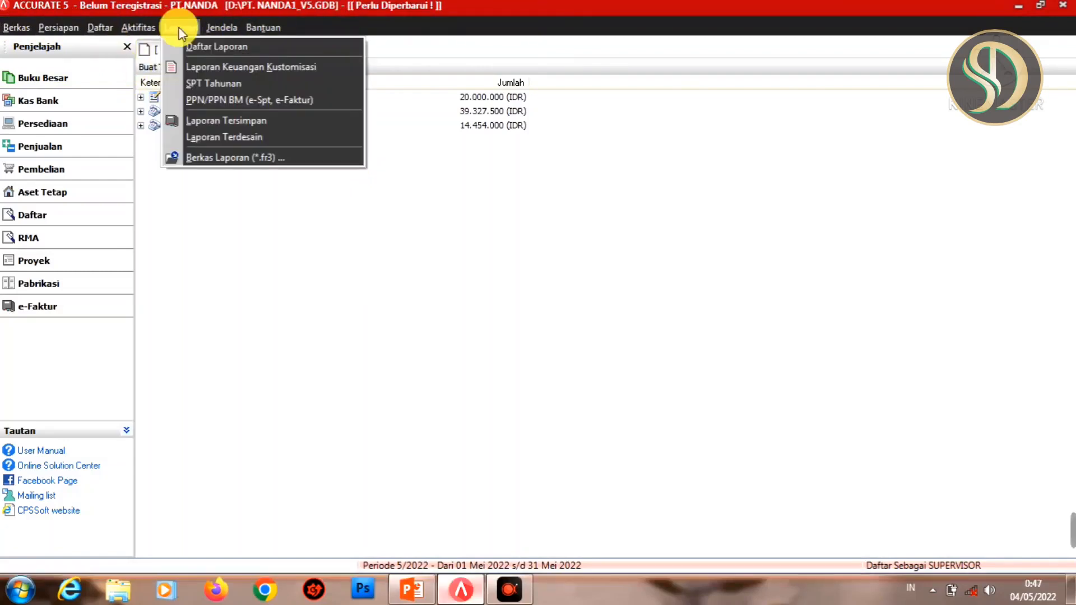
pyautogui.click(216, 49)
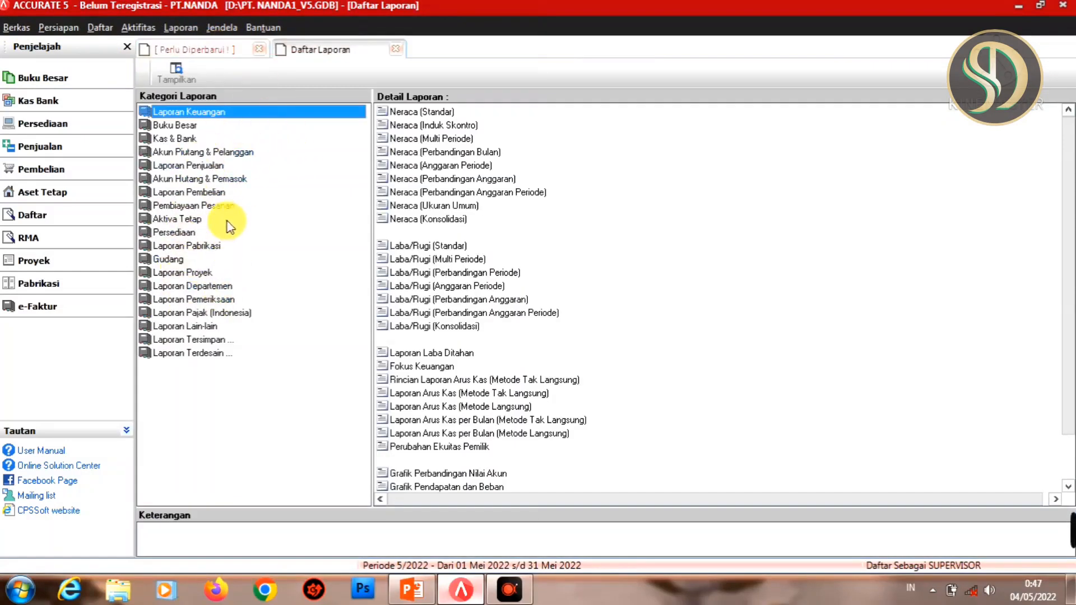
pyautogui.click(185, 233)
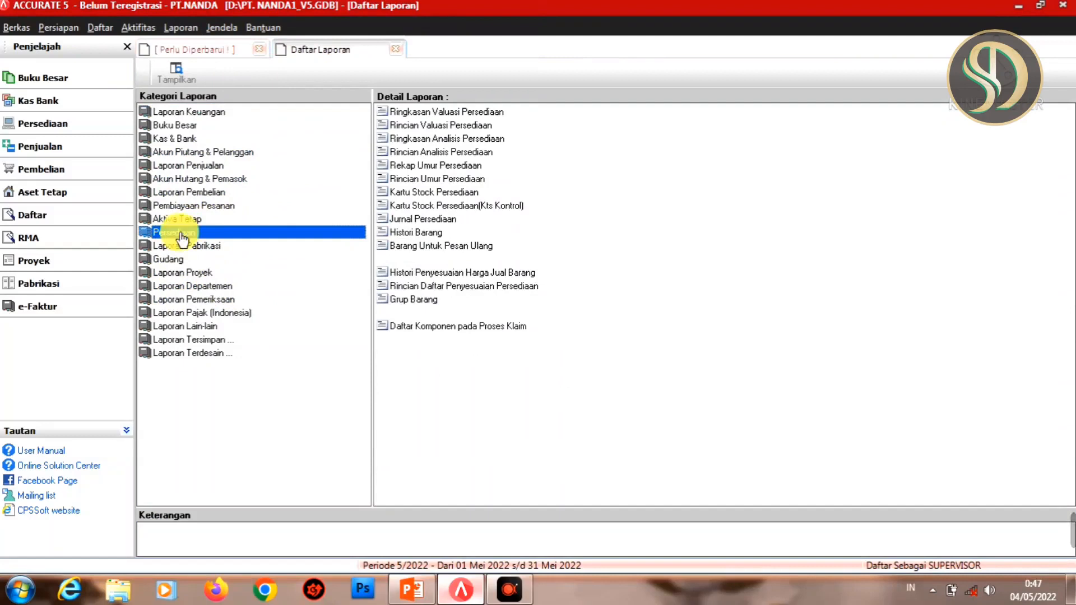
pyautogui.click(438, 194)
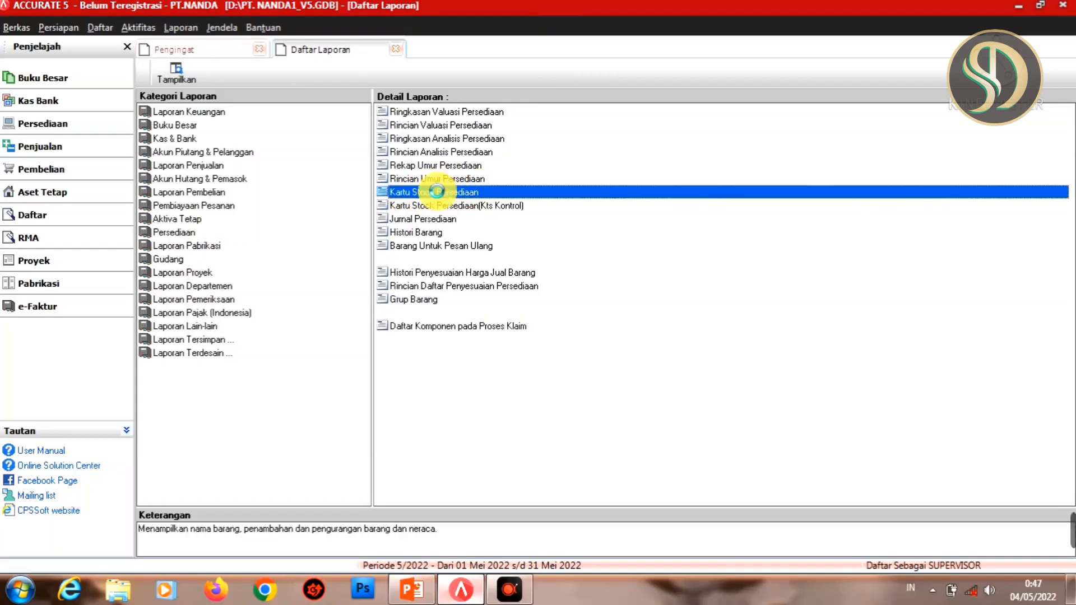
# Display the Kartu Stock Persediaan report for 01/05/2022 to 31/05/2022 with the Filter Barang set to <Semua>.
pyautogui.doubleClick(437, 192)
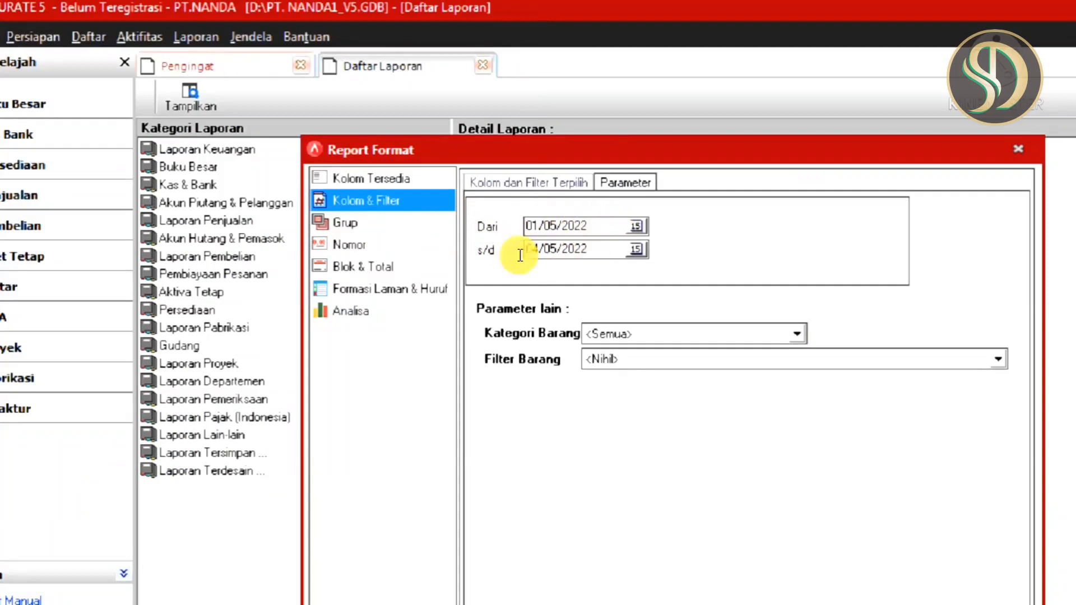
pyautogui.click(635, 250)
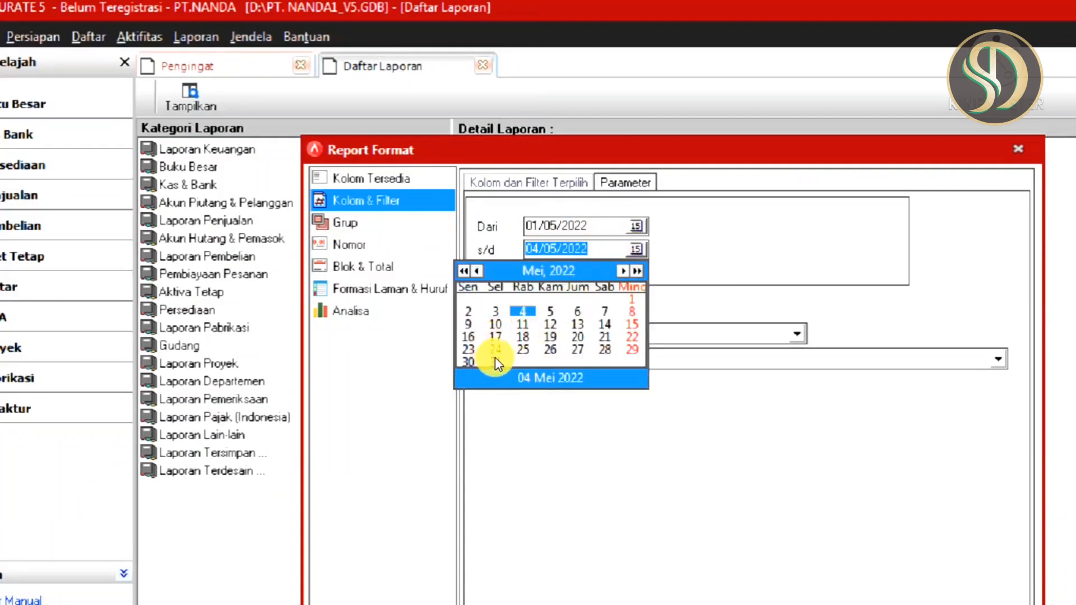
pyautogui.click(493, 362)
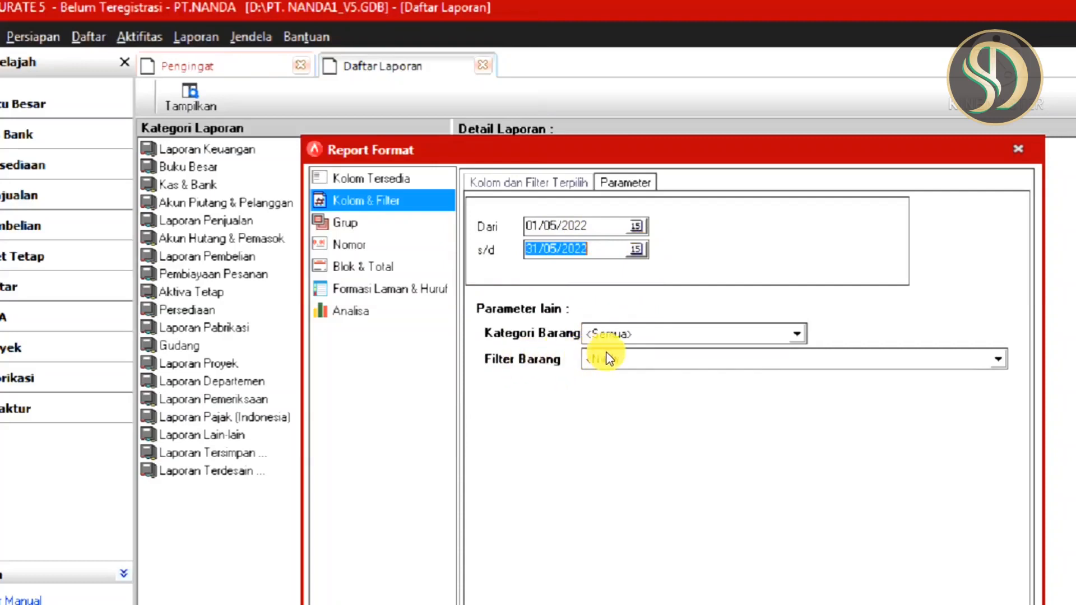
pyautogui.click(673, 361)
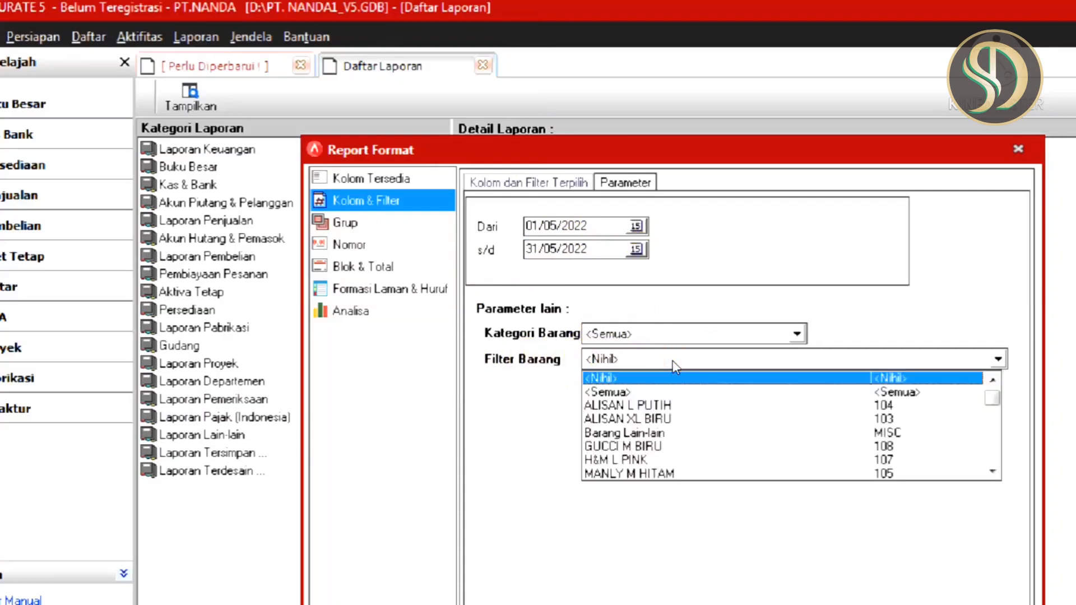
pyautogui.click(619, 391)
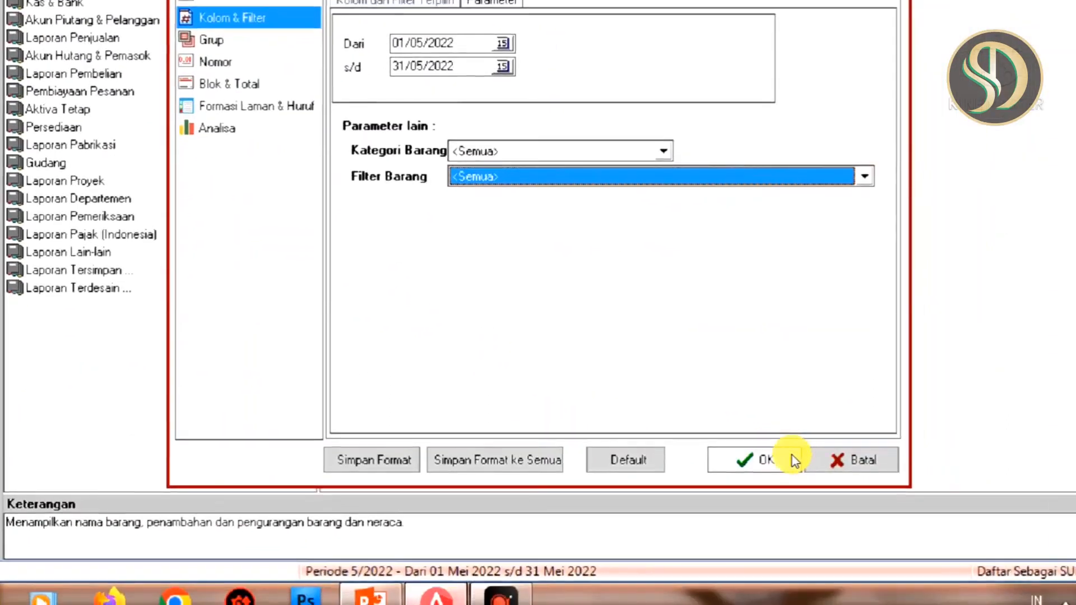
pyautogui.click(767, 460)
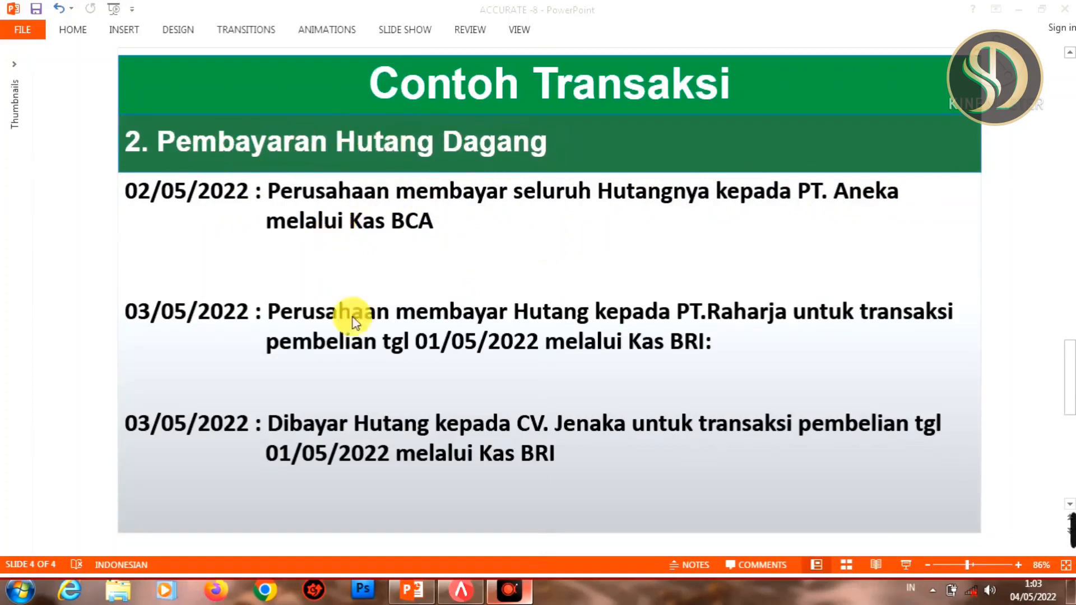
# Return to ACCURATE from PowerPoint and open a new Pembayaran Pembelian form.
pyautogui.click(460, 591)
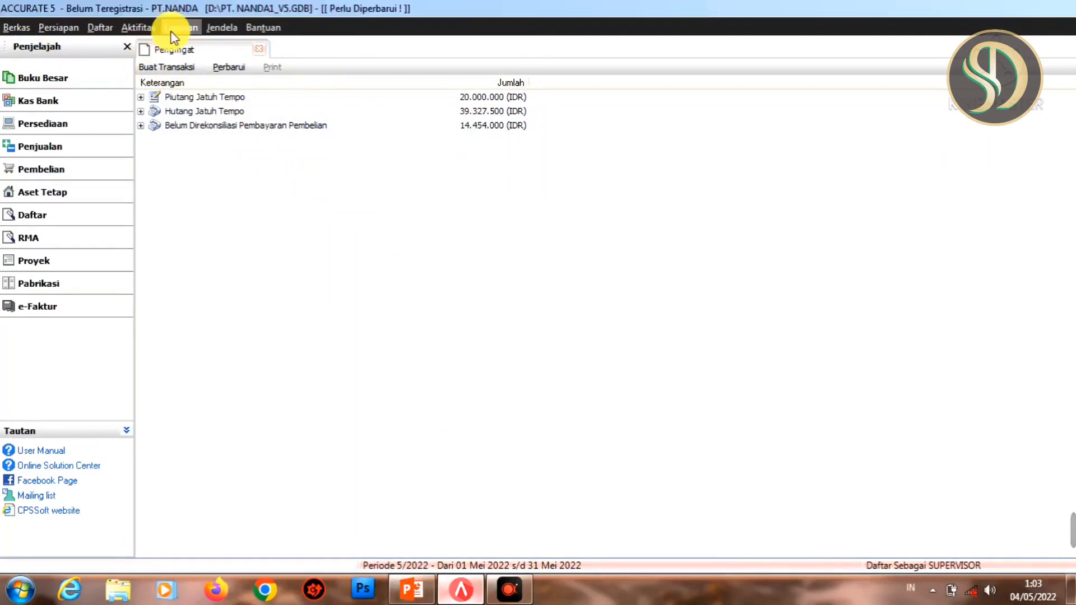
pyautogui.click(135, 28)
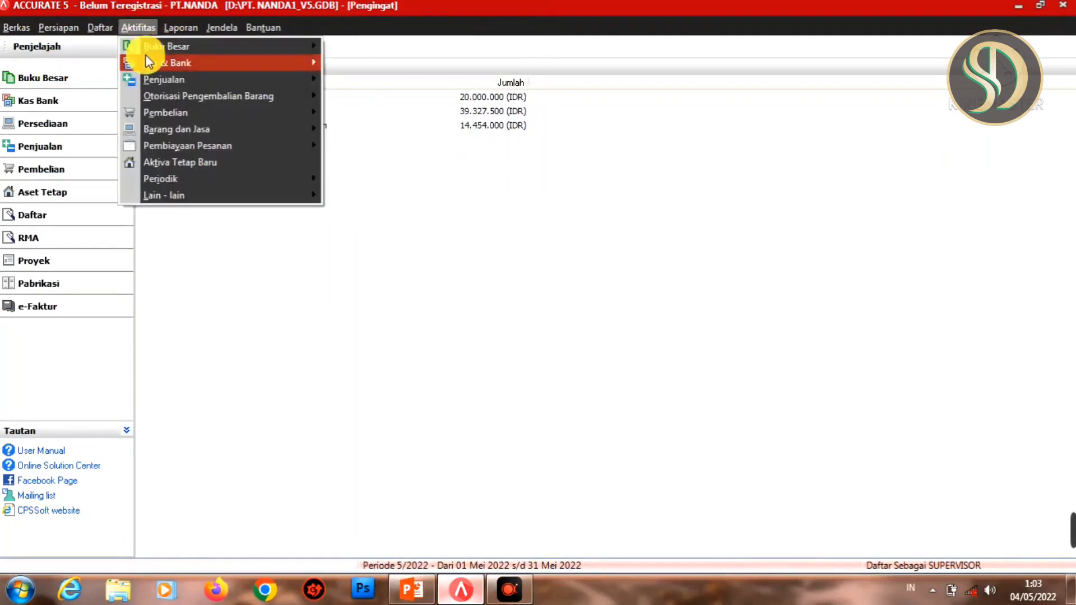
pyautogui.moveTo(180, 106)
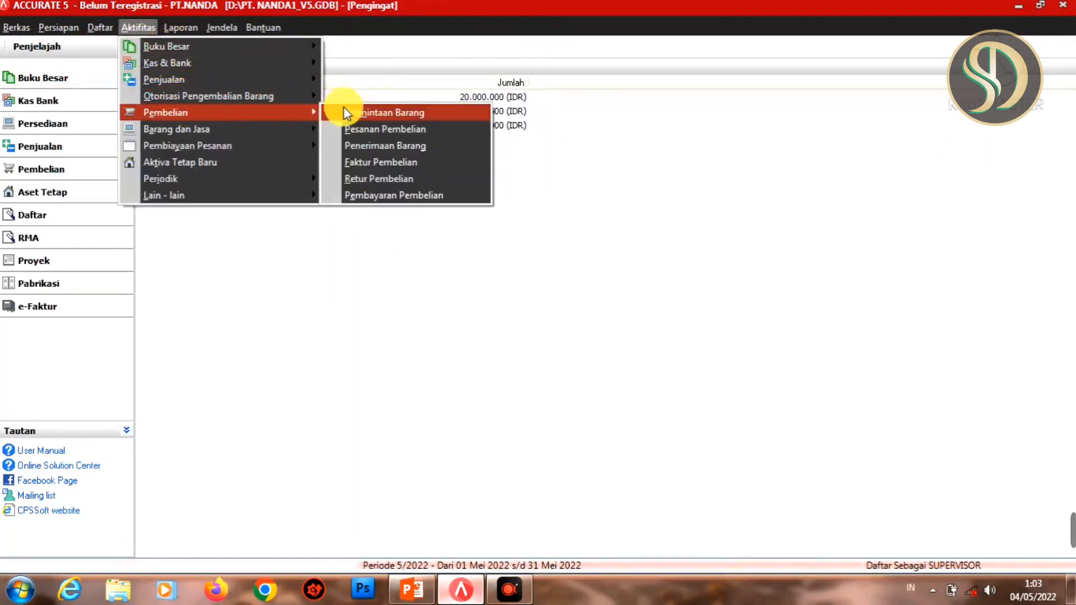
pyautogui.click(414, 197)
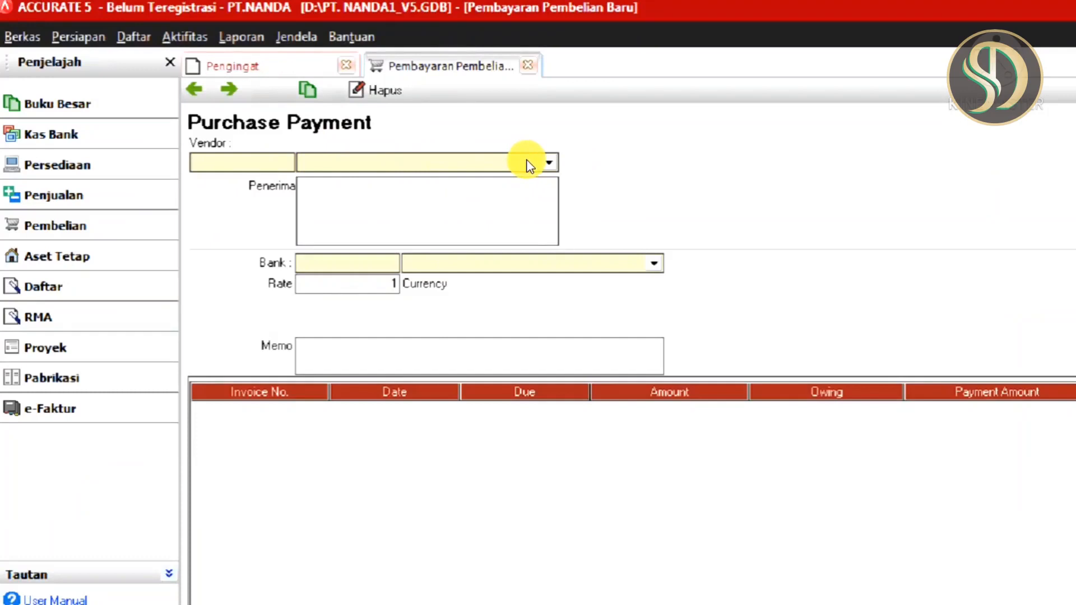
# Check the PT. Aneka payment in PowerPoint, and set the vendor to PT.ANEKA and the bank to KAS BCA in ACCURATE.
pyautogui.click(552, 582)
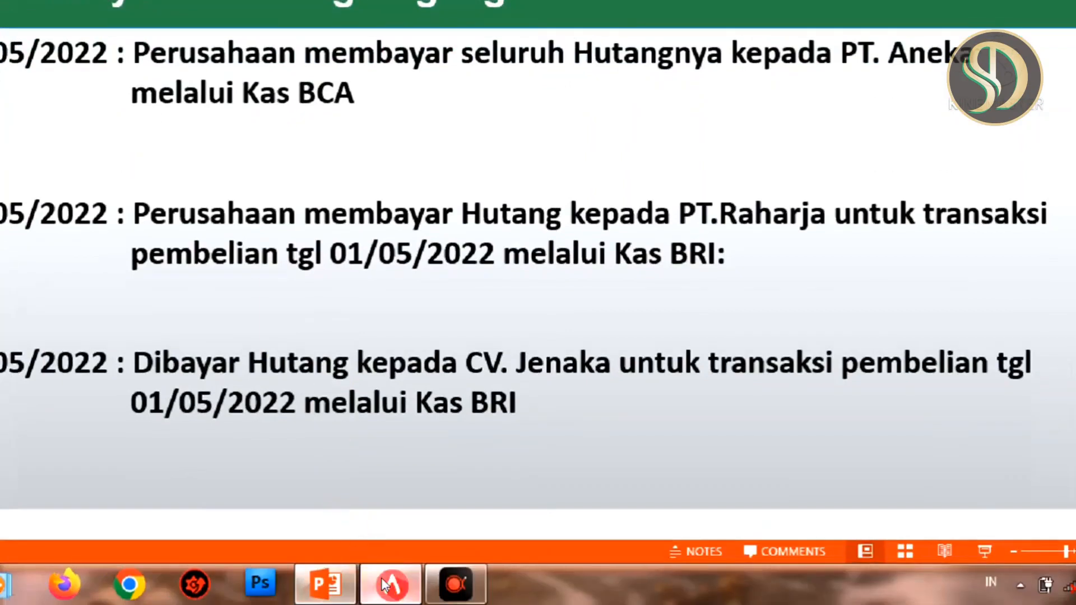
pyautogui.click(391, 584)
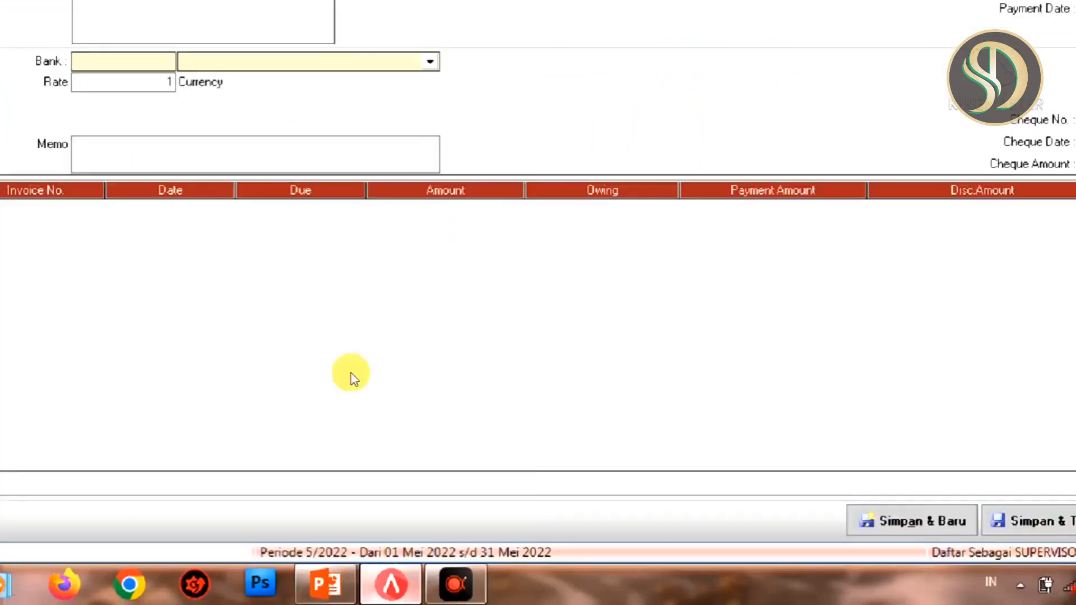
pyautogui.click(348, 163)
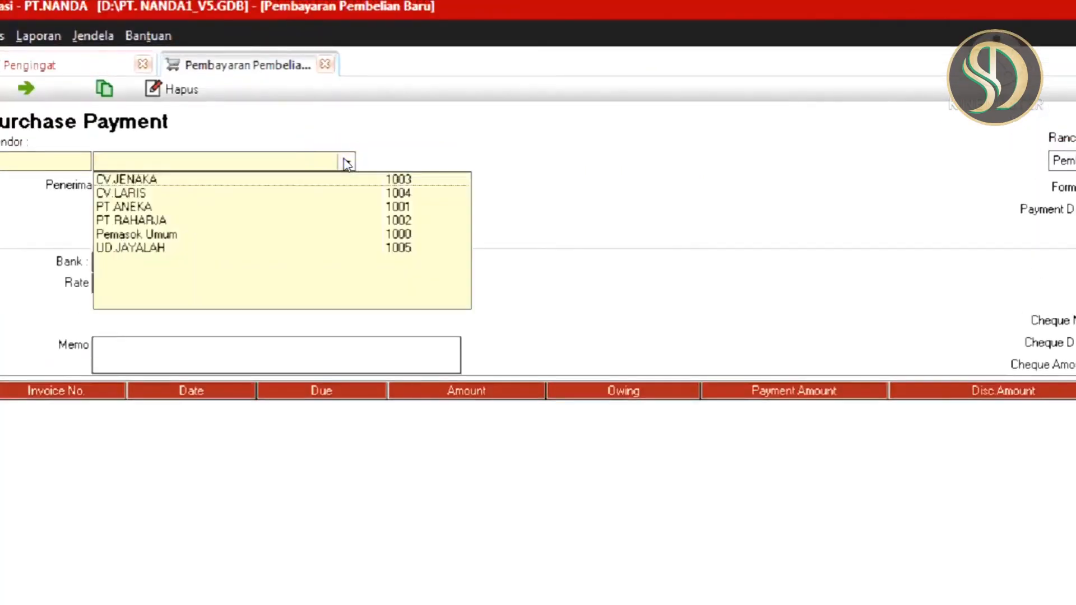
pyautogui.click(273, 217)
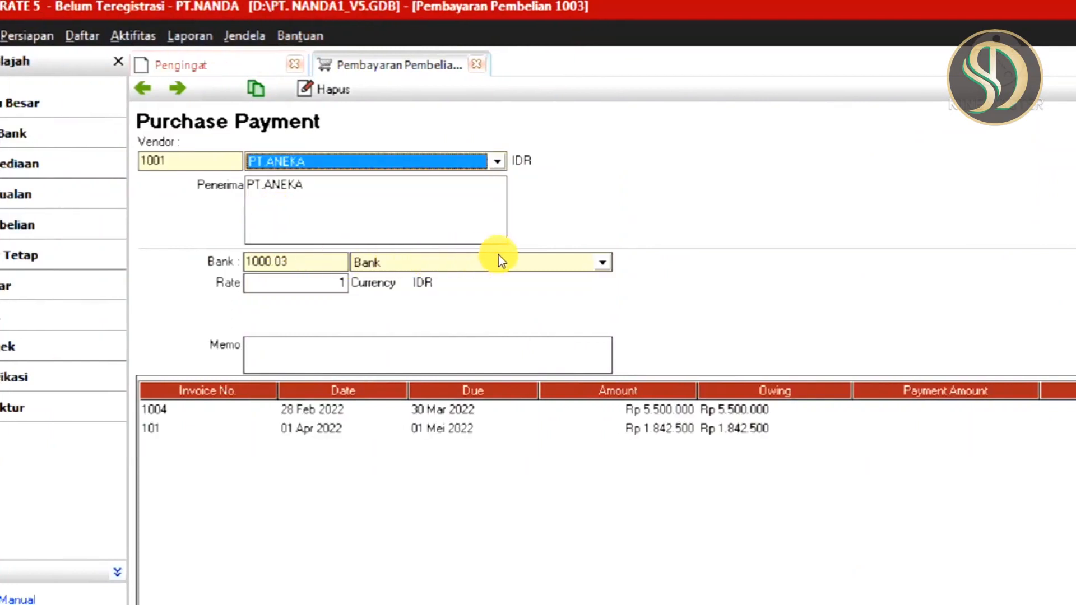
pyautogui.click(601, 265)
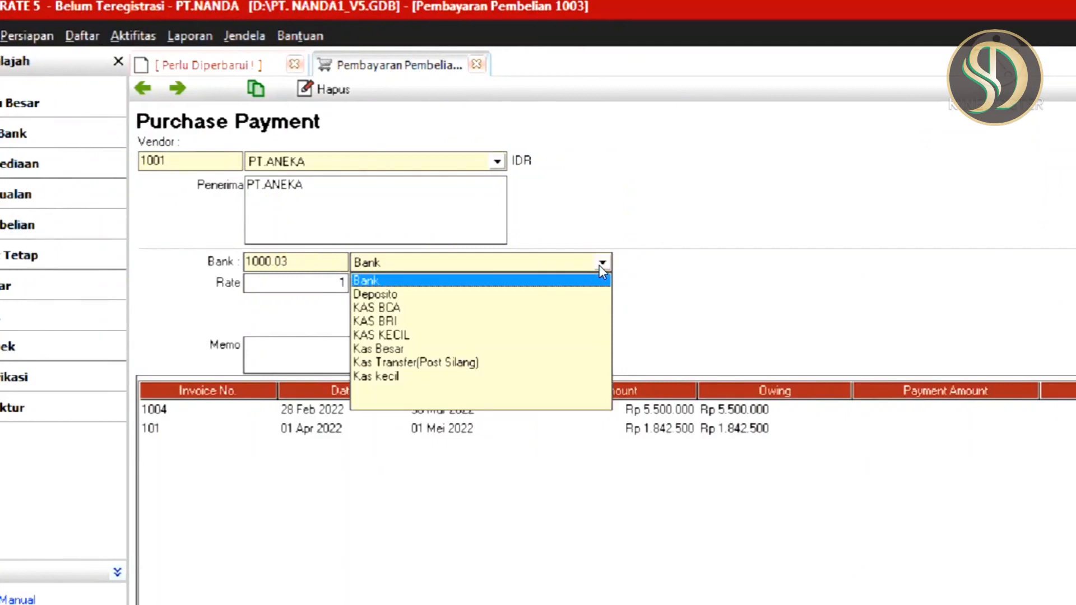
pyautogui.click(384, 311)
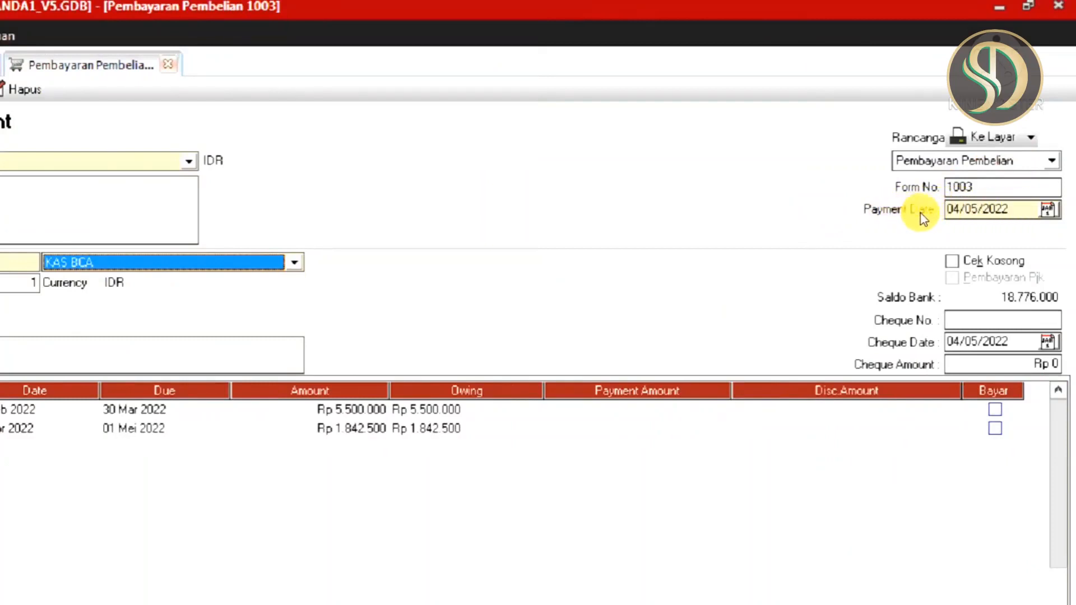
# Set both the payment date and the cheque date of the PT.ANEKA payment to 02/05/2022.
pyautogui.click(1048, 211)
pyautogui.click(881, 273)
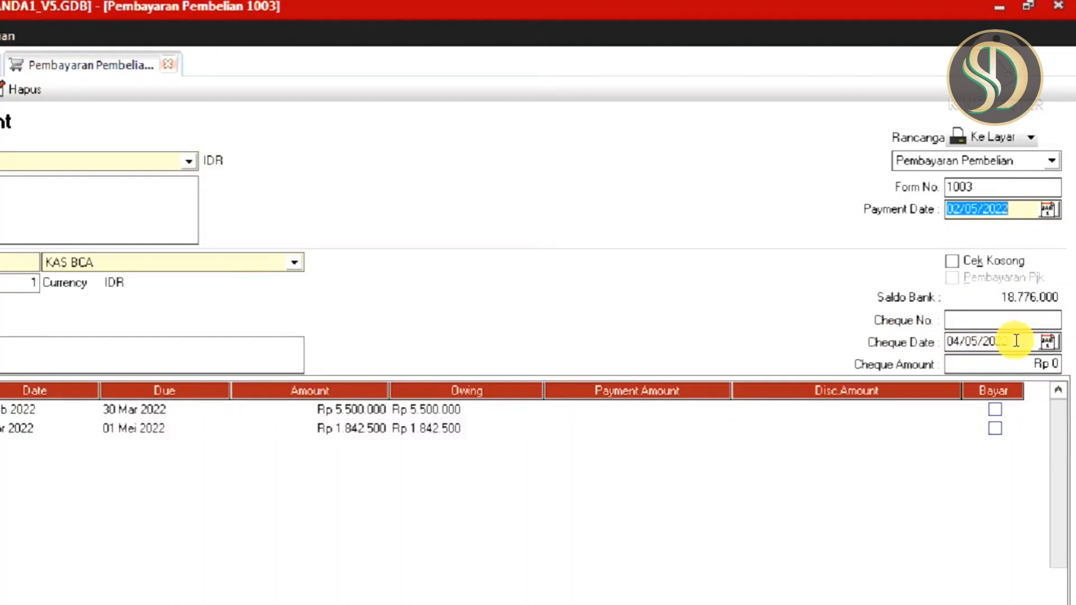
pyautogui.click(1048, 342)
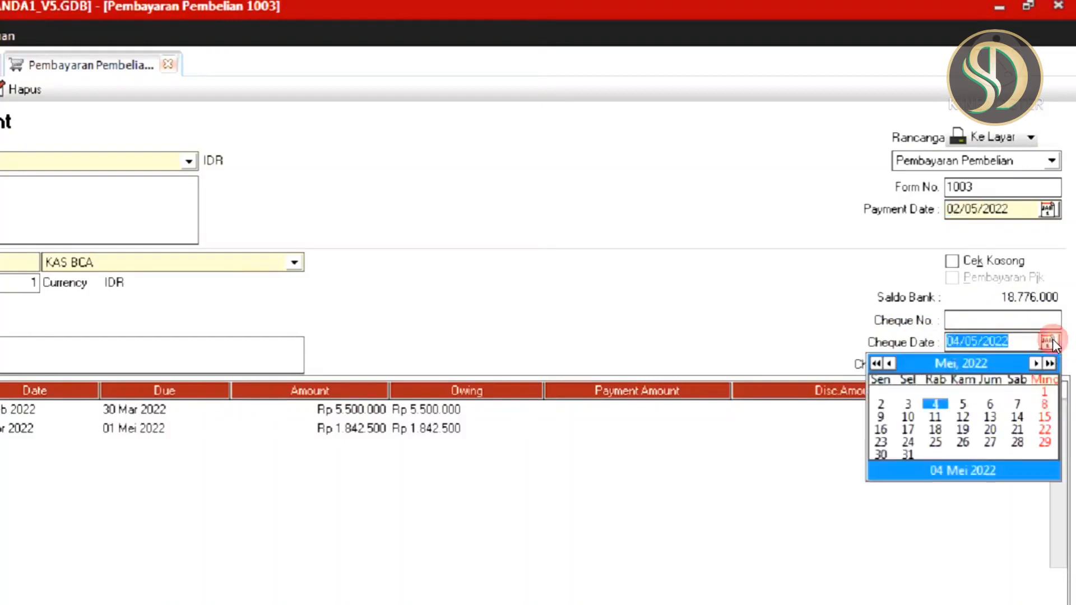
pyautogui.click(882, 404)
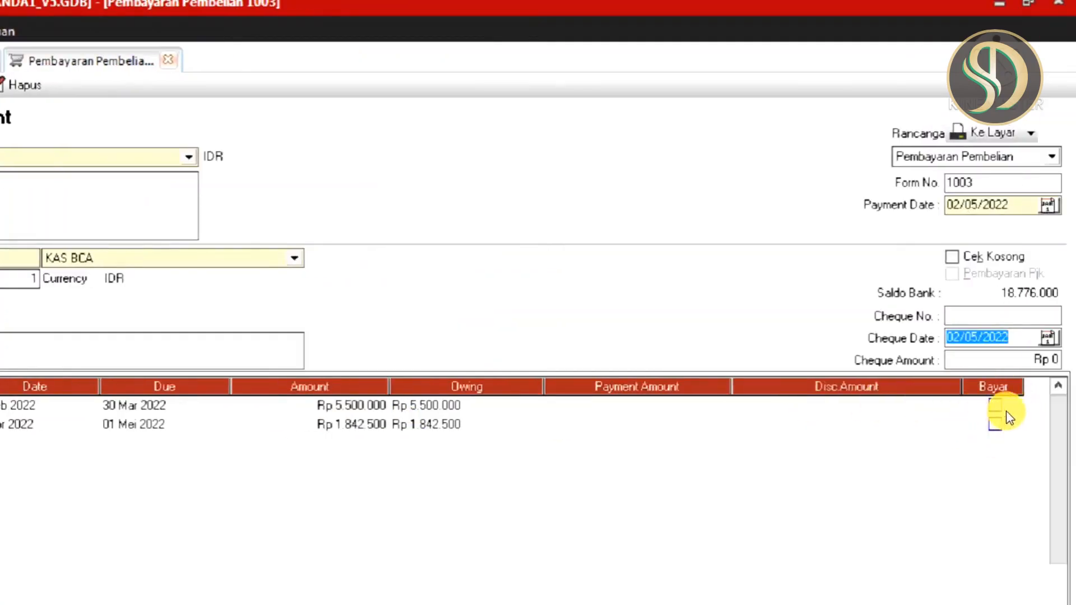
# Mark PT.ANEKA invoices 1004 and 101 as paid, and save the payment while starting a new one.
pyautogui.click(995, 406)
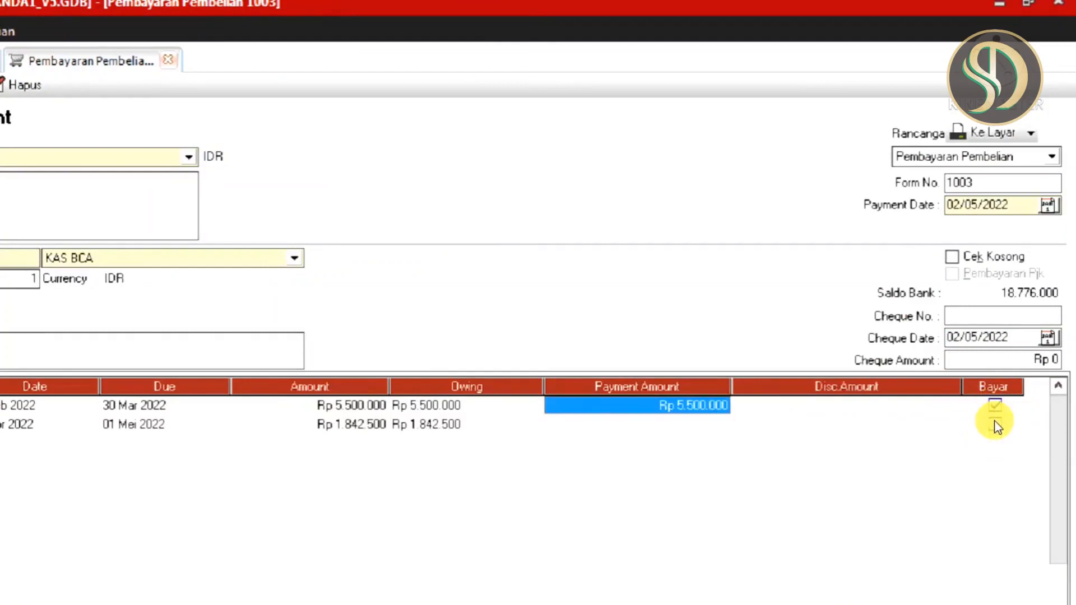
pyautogui.click(995, 425)
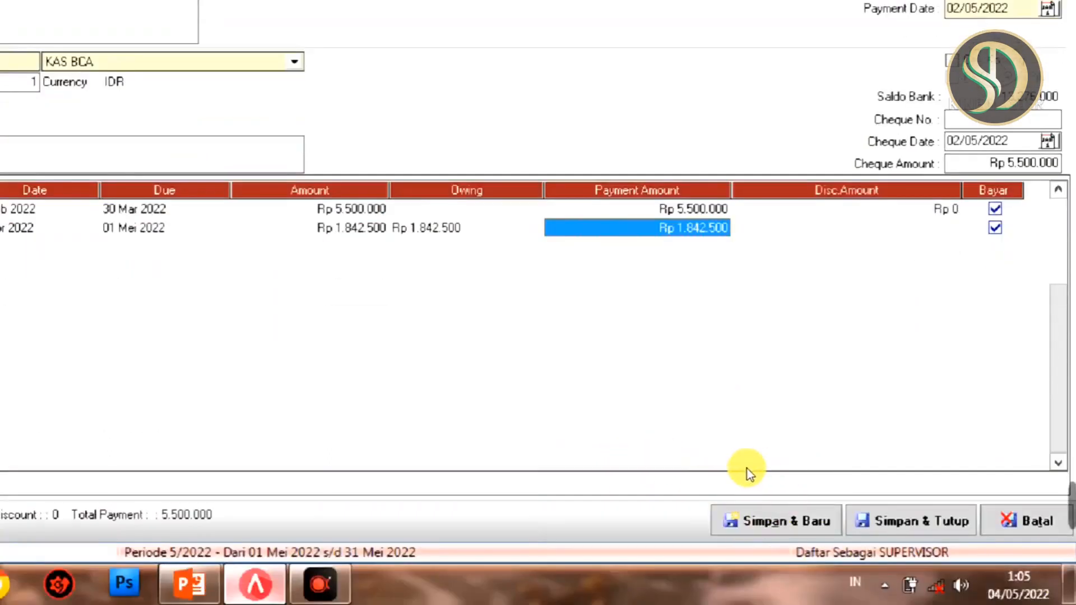
pyautogui.click(776, 525)
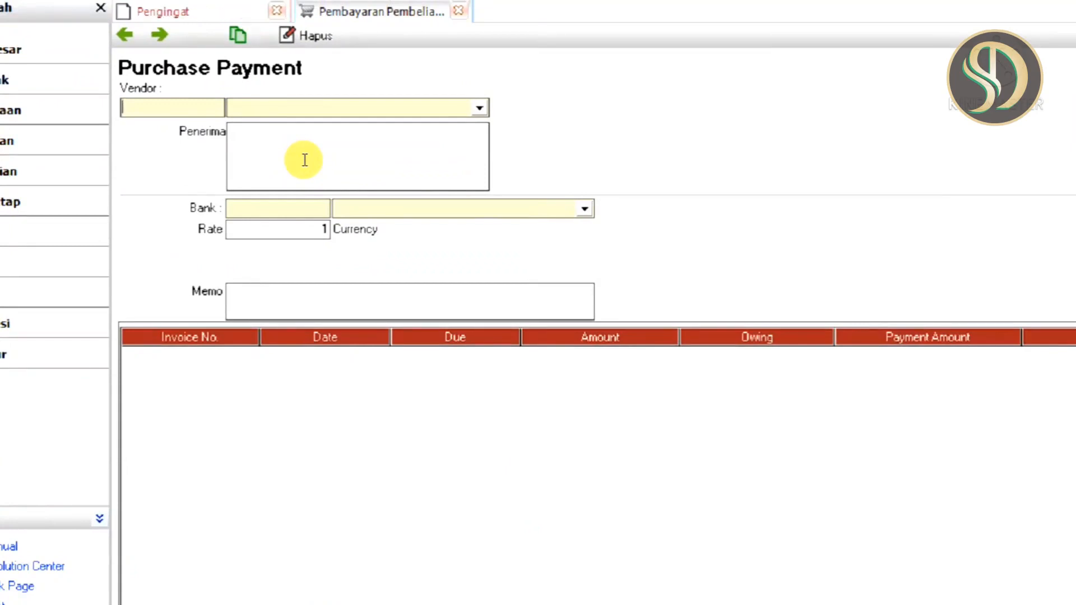
# Check the next debt payment in PowerPoint and choose PT.RAHARJA as the vendor of the new purchase payment in ACCURATE.
pyautogui.click(482, 586)
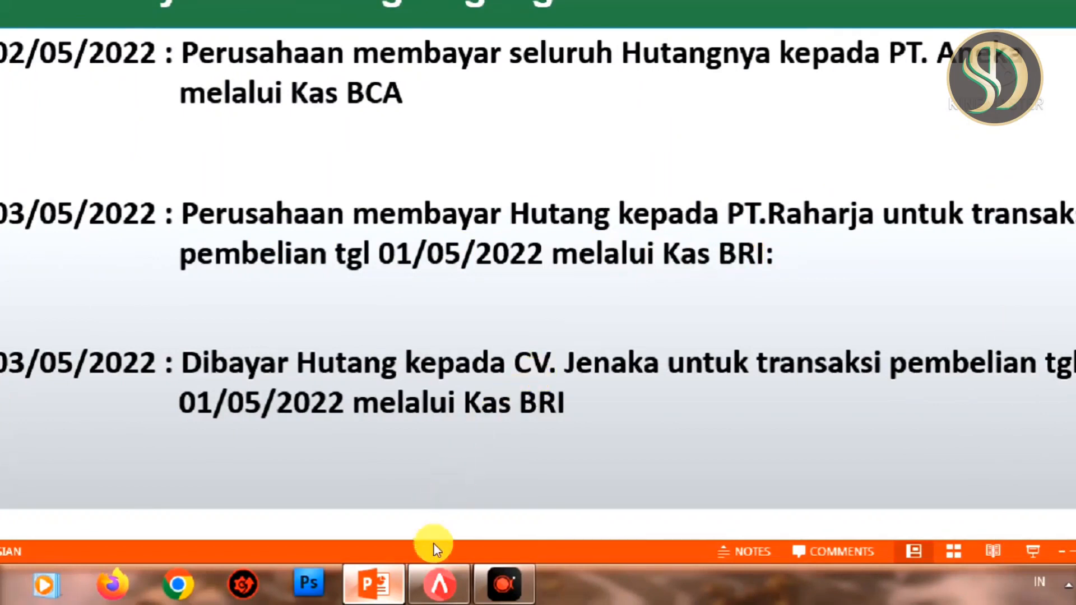
pyautogui.click(435, 585)
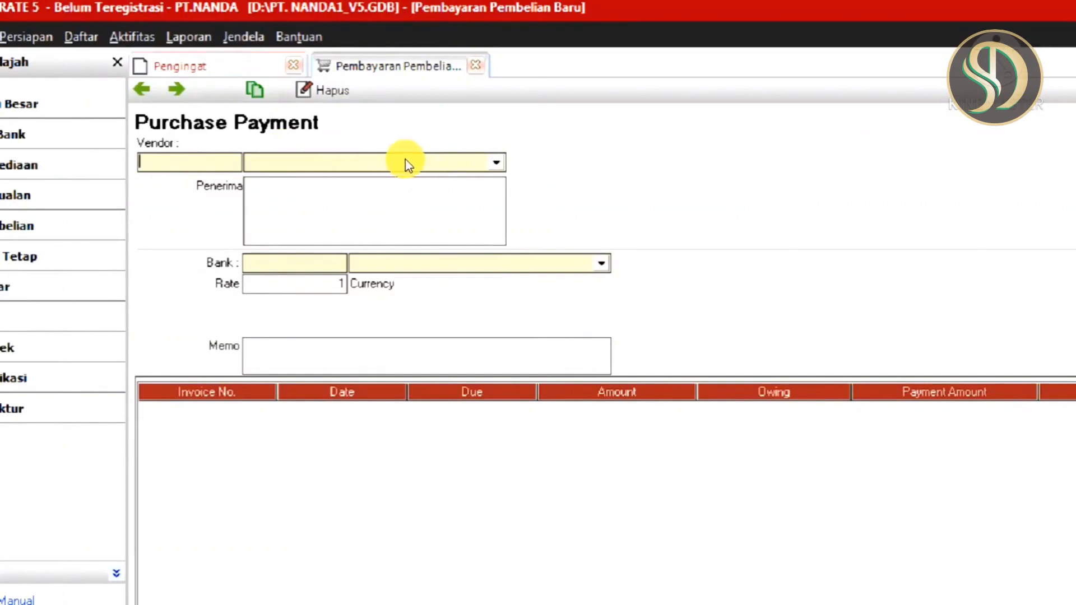
pyautogui.click(497, 163)
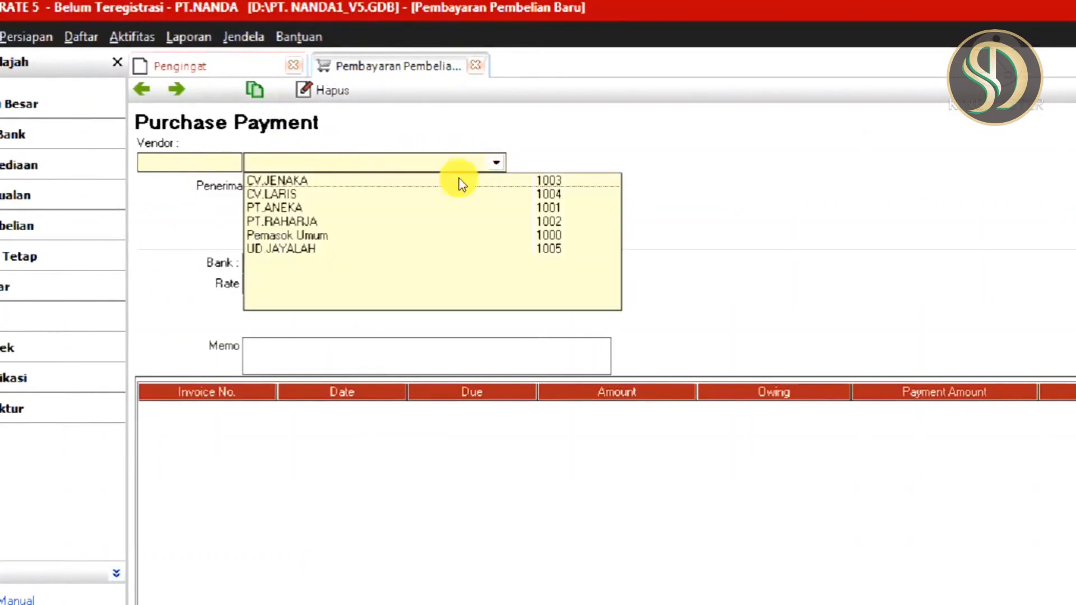
pyautogui.click(301, 222)
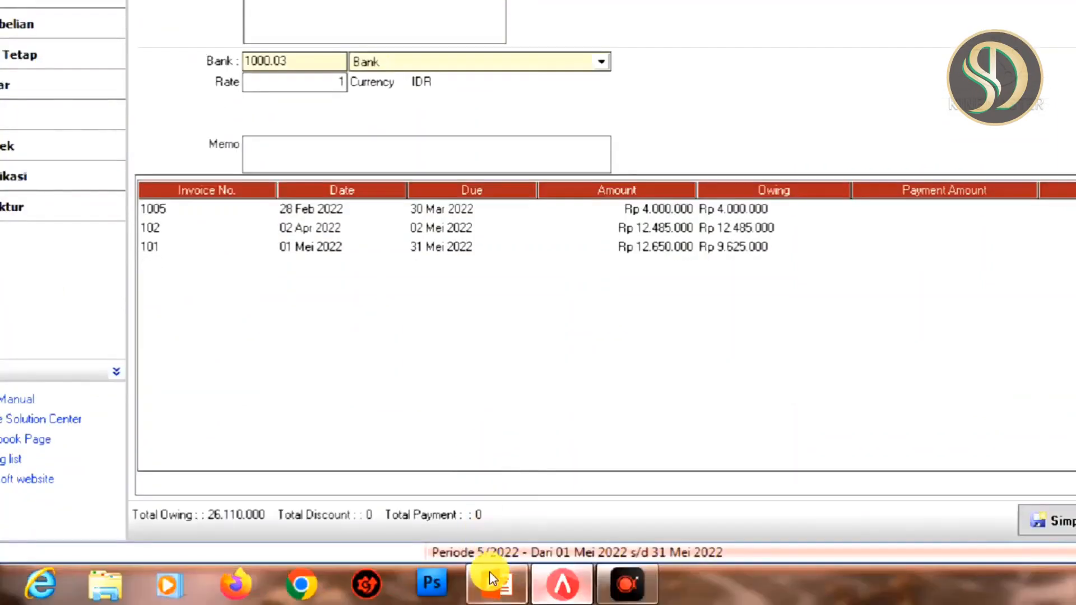
# Check the PT. Raharja payment's cash account in PowerPoint and set the payment's bank to KAS BRI in ACCURATE.
pyautogui.click(492, 579)
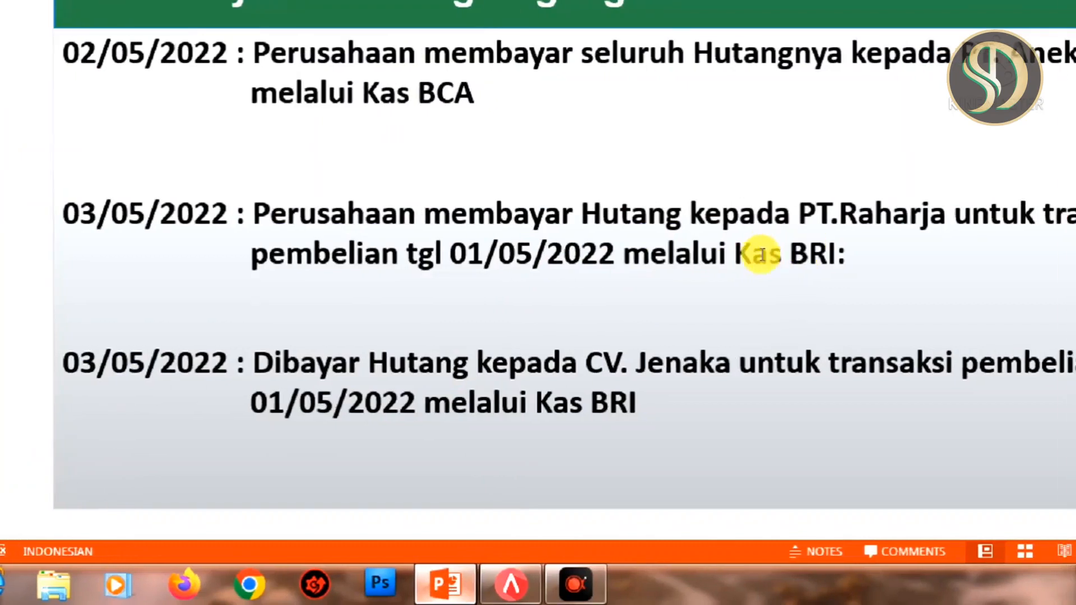
pyautogui.click(515, 570)
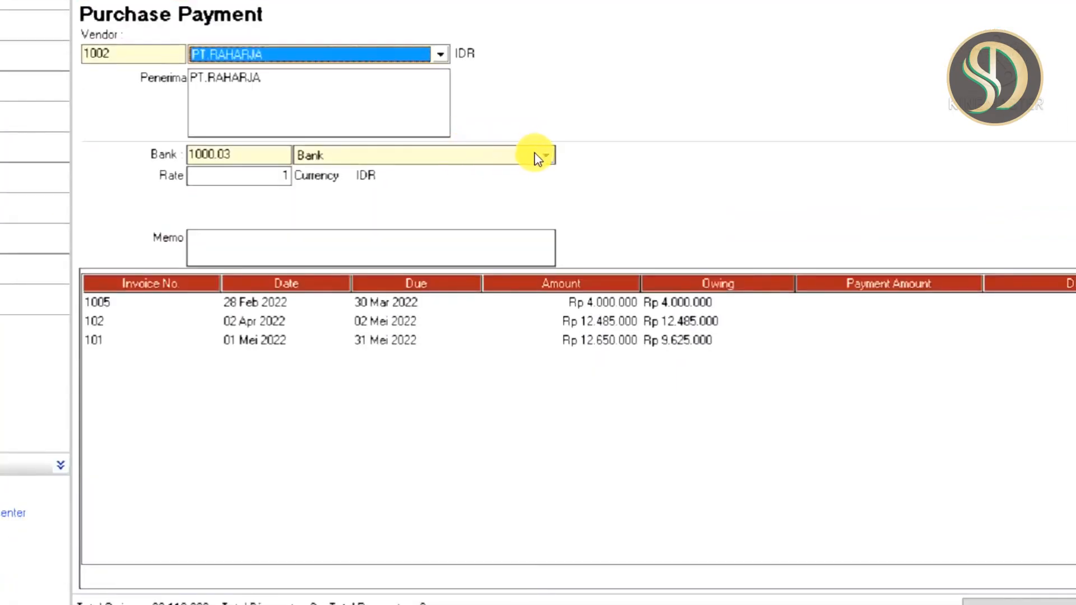
pyautogui.click(545, 157)
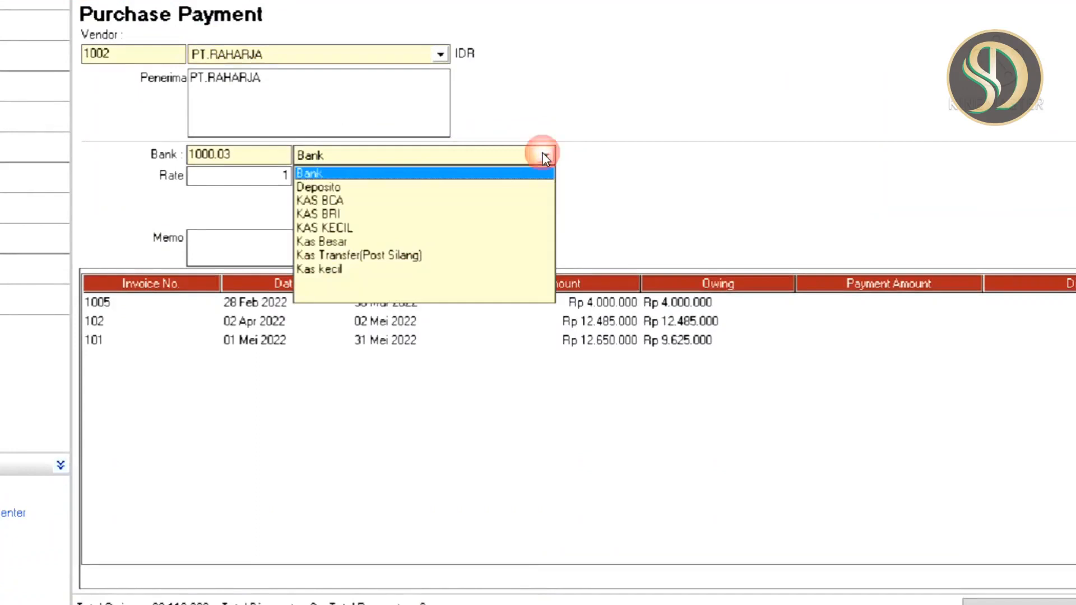
pyautogui.click(335, 214)
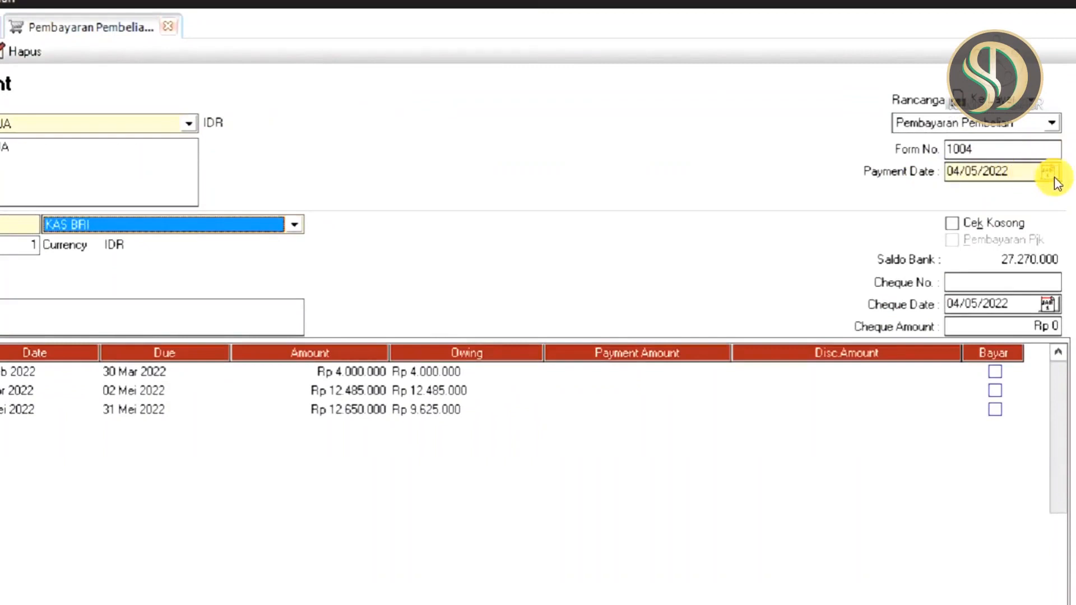
# Set both the payment date and the cheque date of the PT.RAHARJA payment to 03/05/2022.
pyautogui.click(1053, 173)
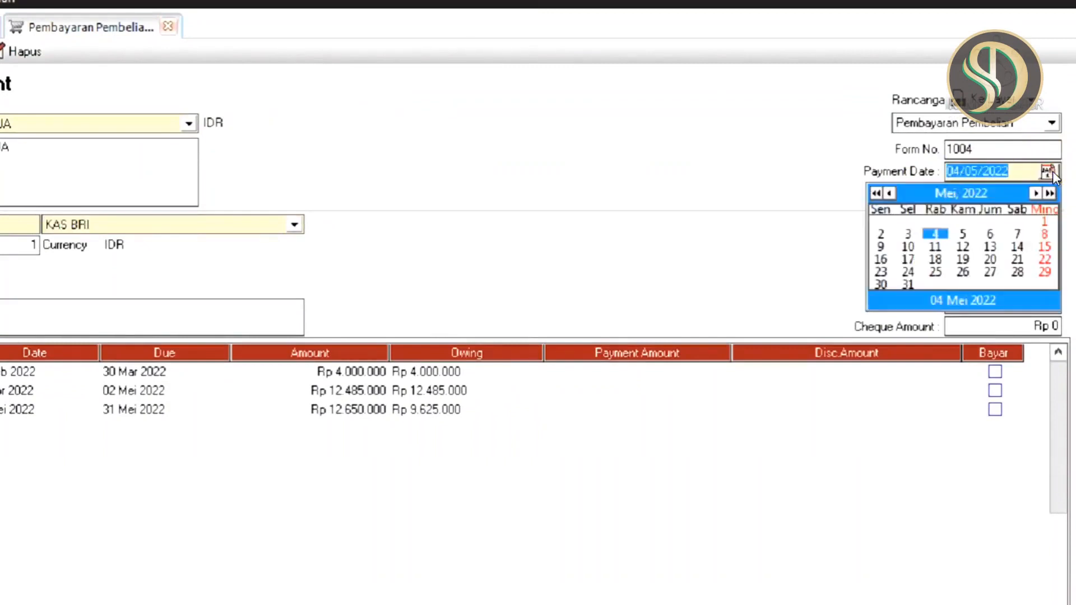
pyautogui.click(908, 235)
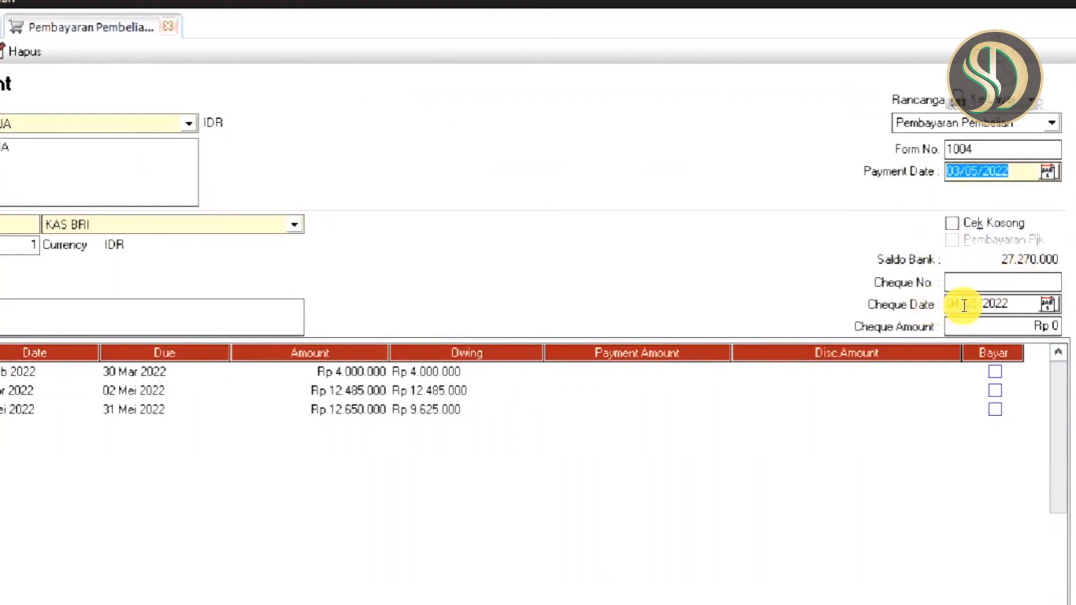
pyautogui.click(1048, 305)
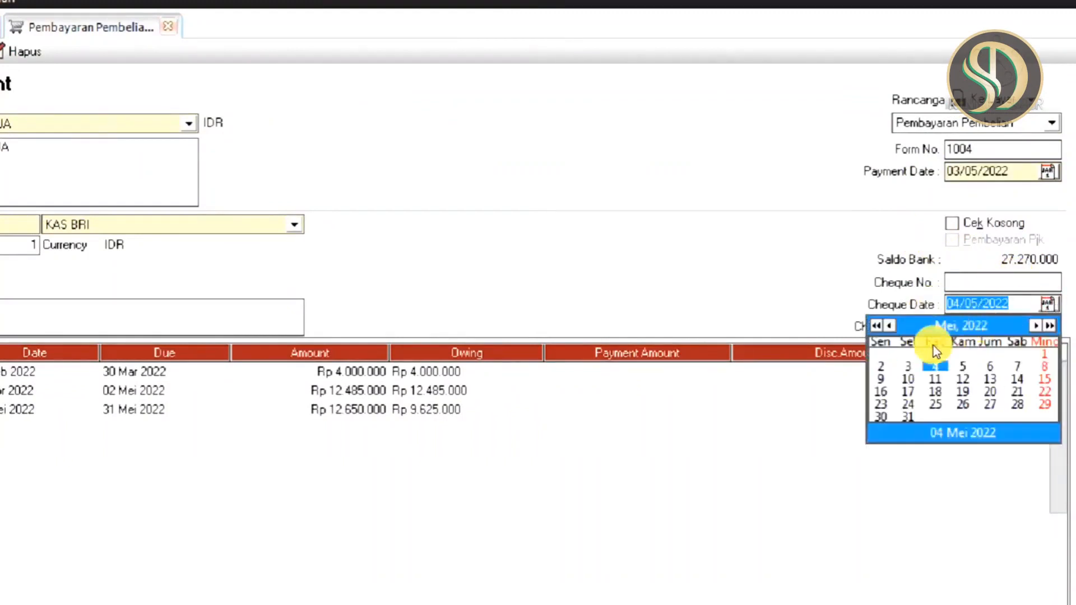
pyautogui.click(909, 368)
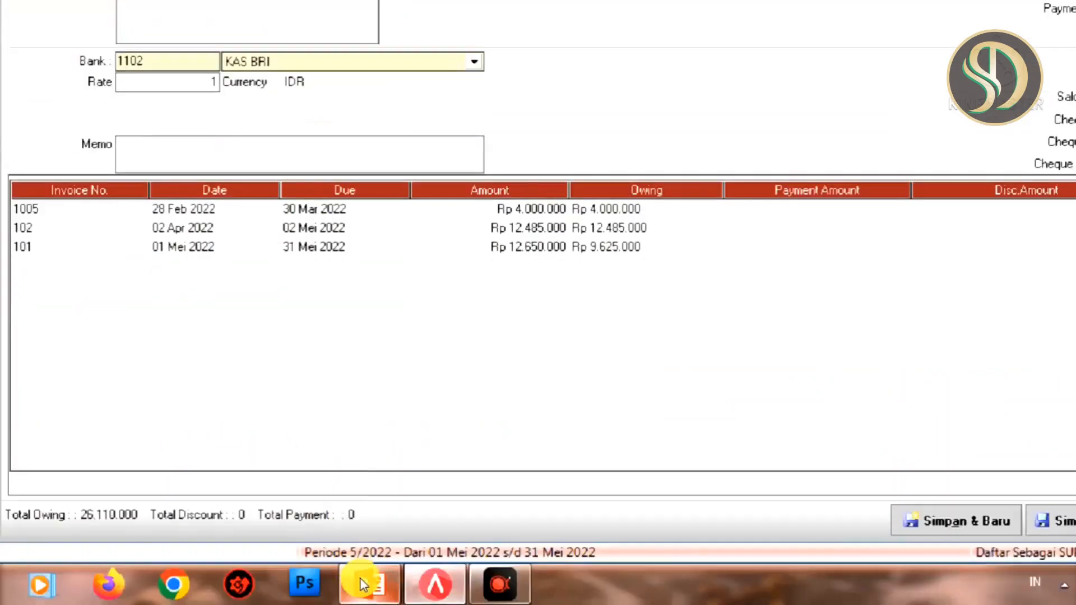
# Check the PT. Raharja transaction in PowerPoint, mark its 01 Mei 2022 invoice 101 as paid in ACCURATE, and save the payment while starting a new one.
pyautogui.click(363, 585)
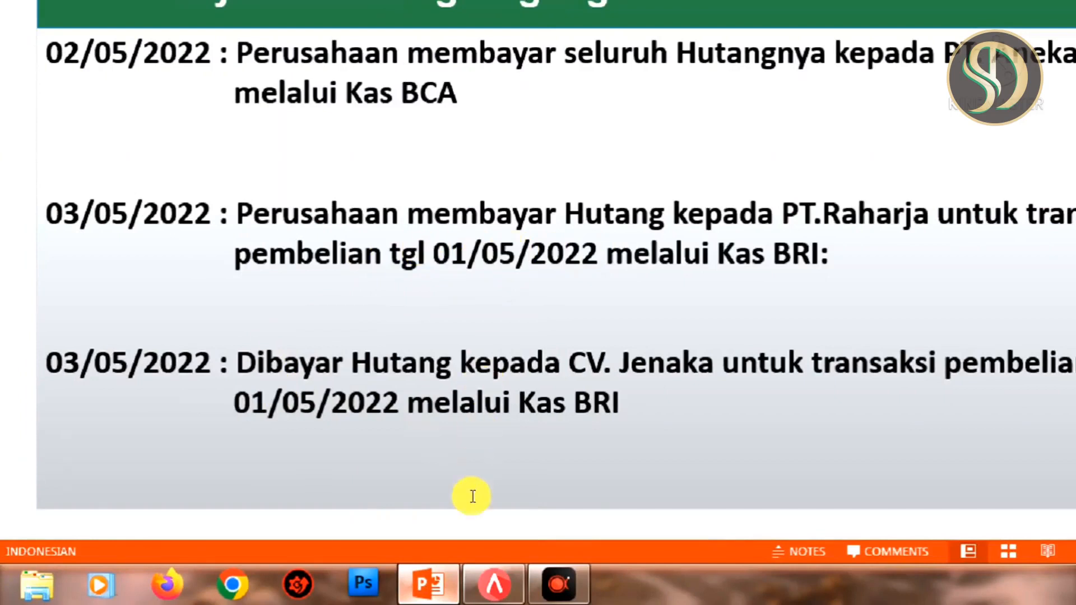
pyautogui.click(485, 589)
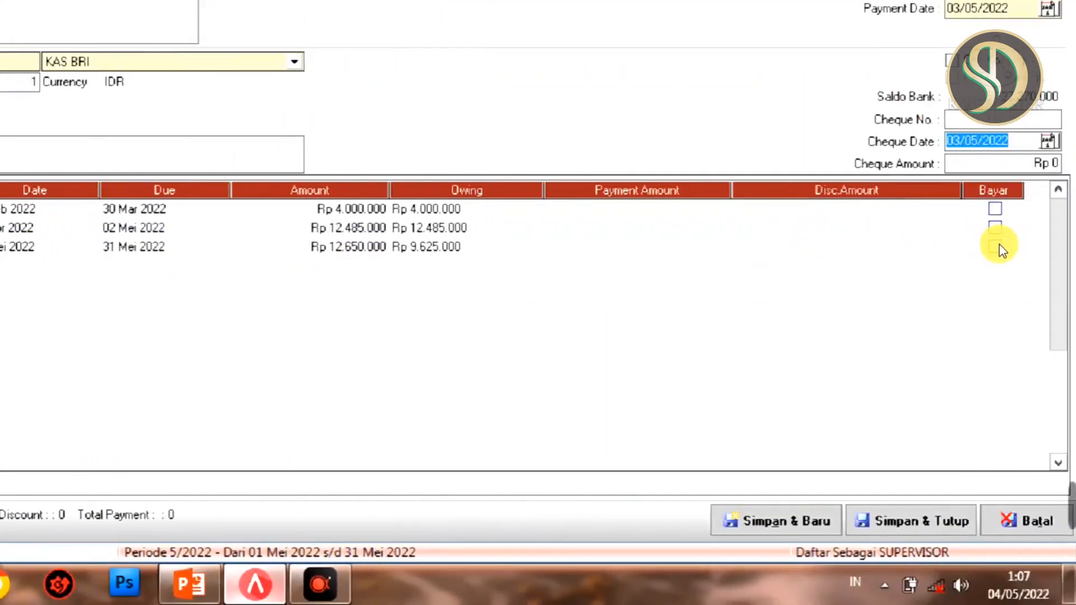
pyautogui.click(996, 247)
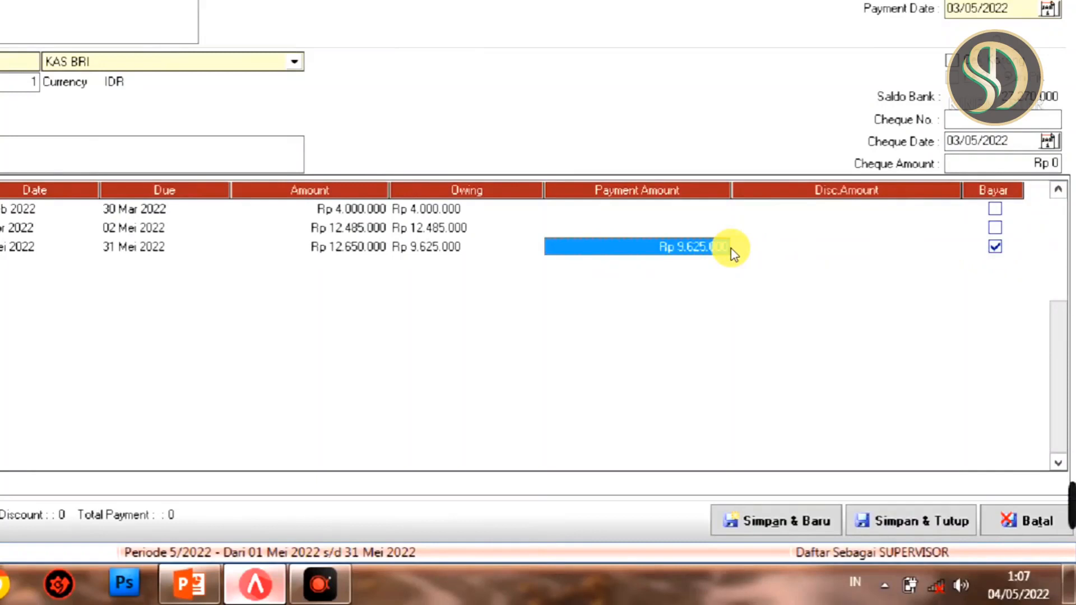
pyautogui.click(768, 522)
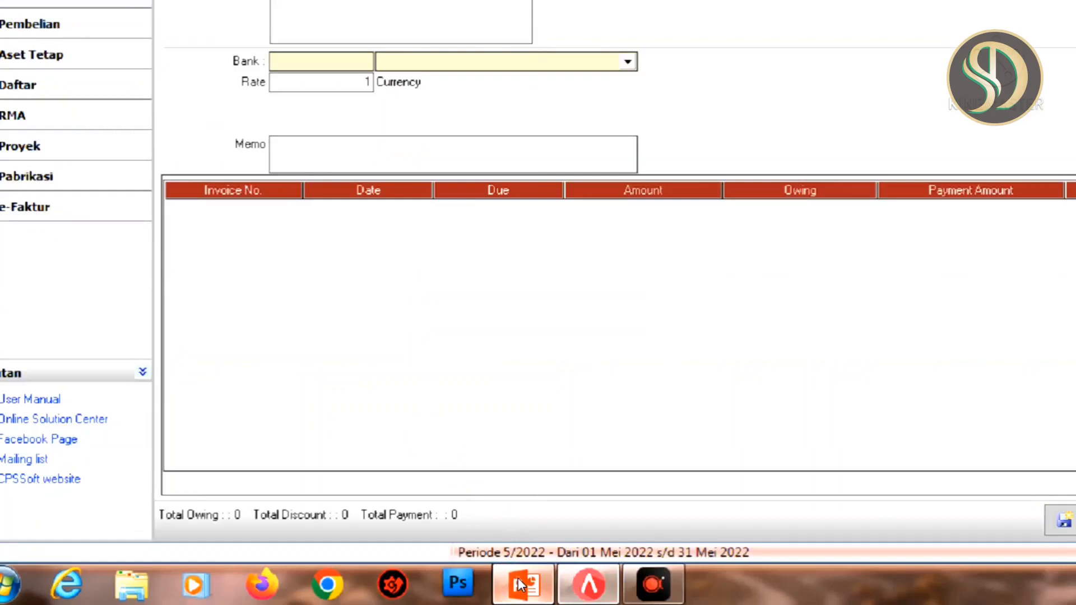
# Check the next debt payment in PowerPoint and set the new purchase payment's vendor to CV.JENAKA and bank to KAS BRI in ACCURATE.
pyautogui.click(520, 586)
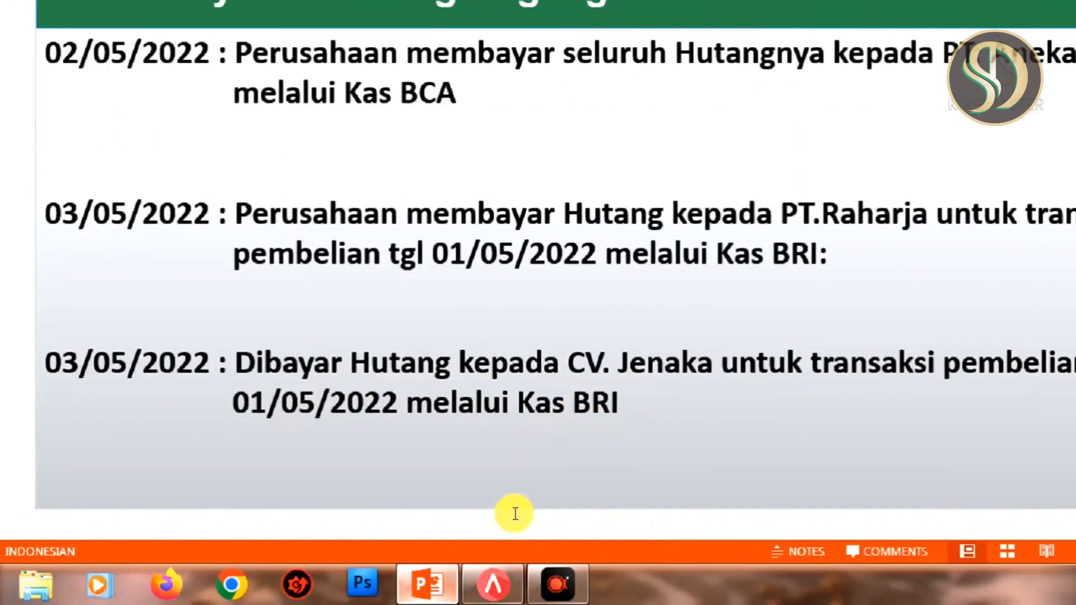
pyautogui.click(494, 583)
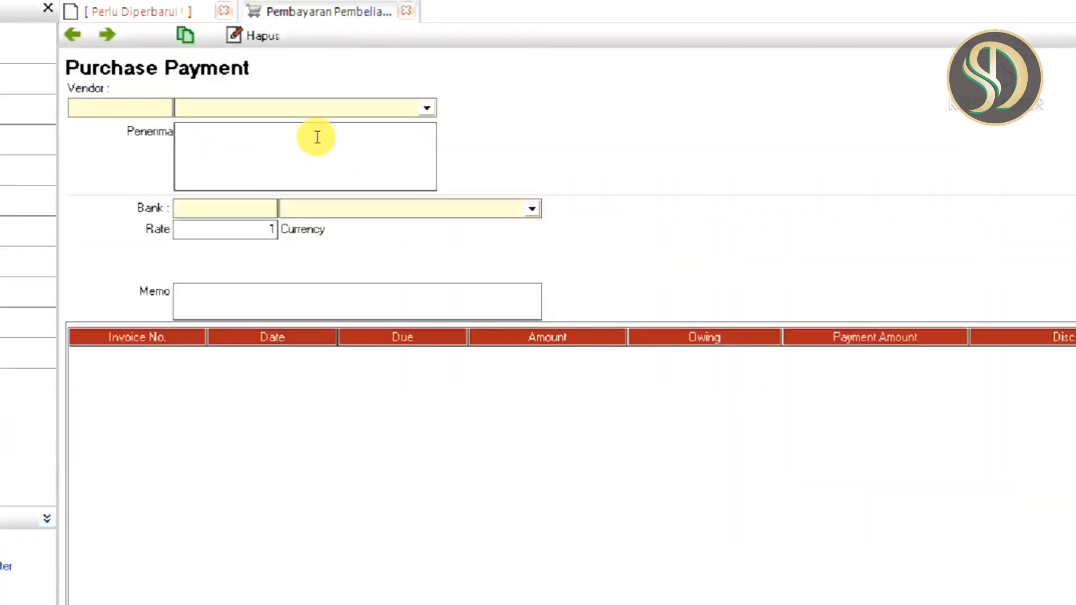
pyautogui.click(447, 155)
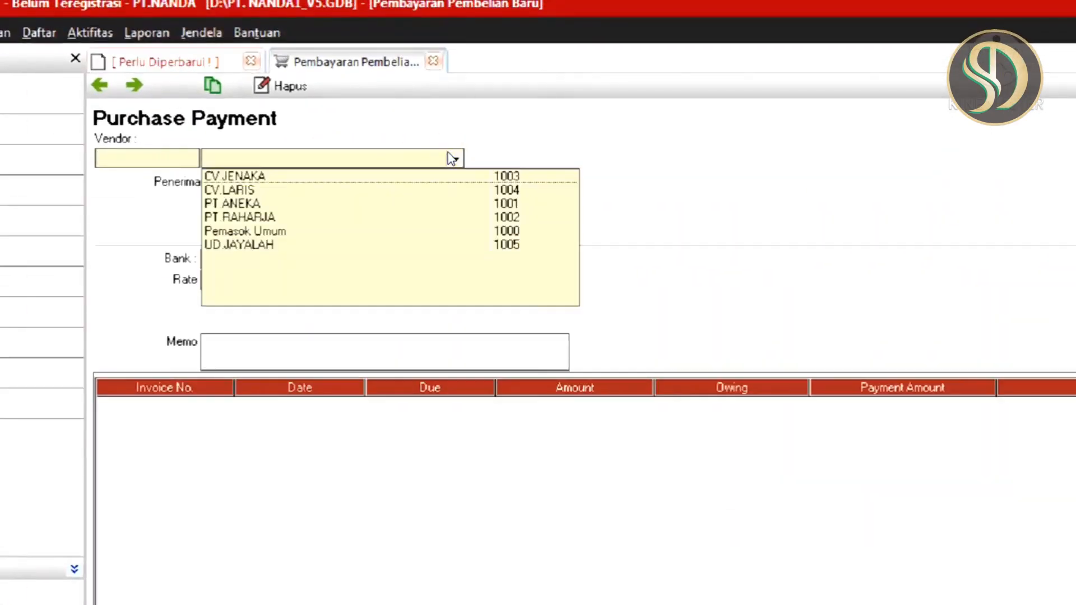
pyautogui.click(294, 177)
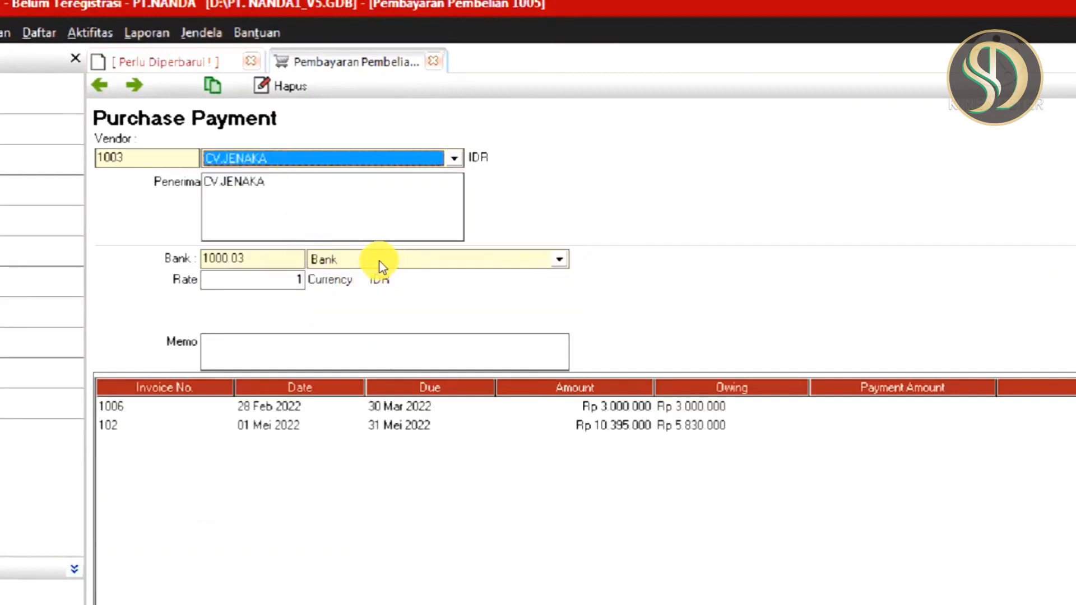
pyautogui.click(559, 261)
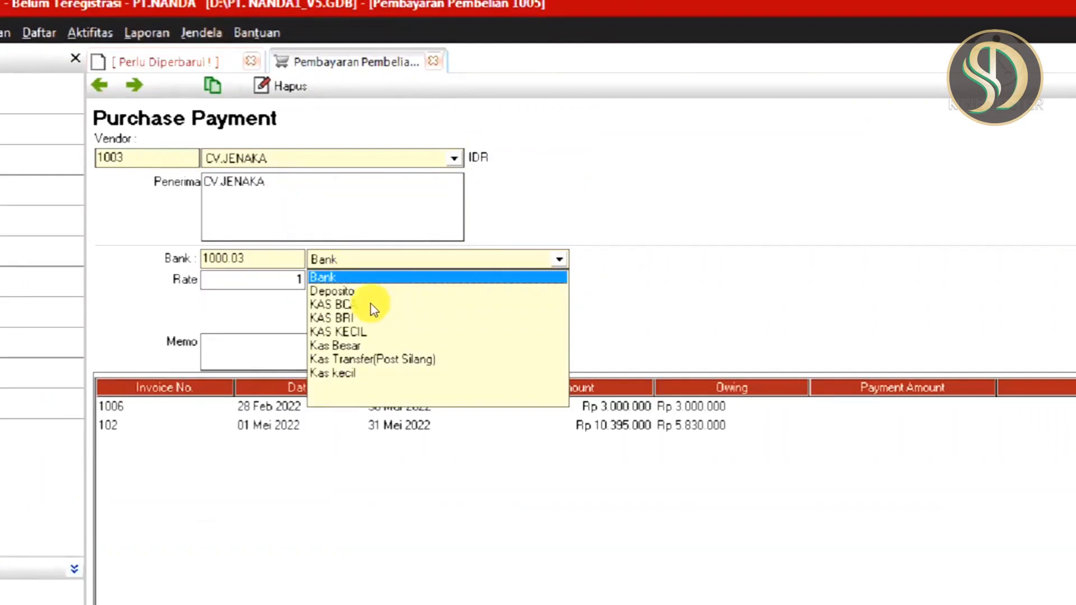
pyautogui.click(358, 317)
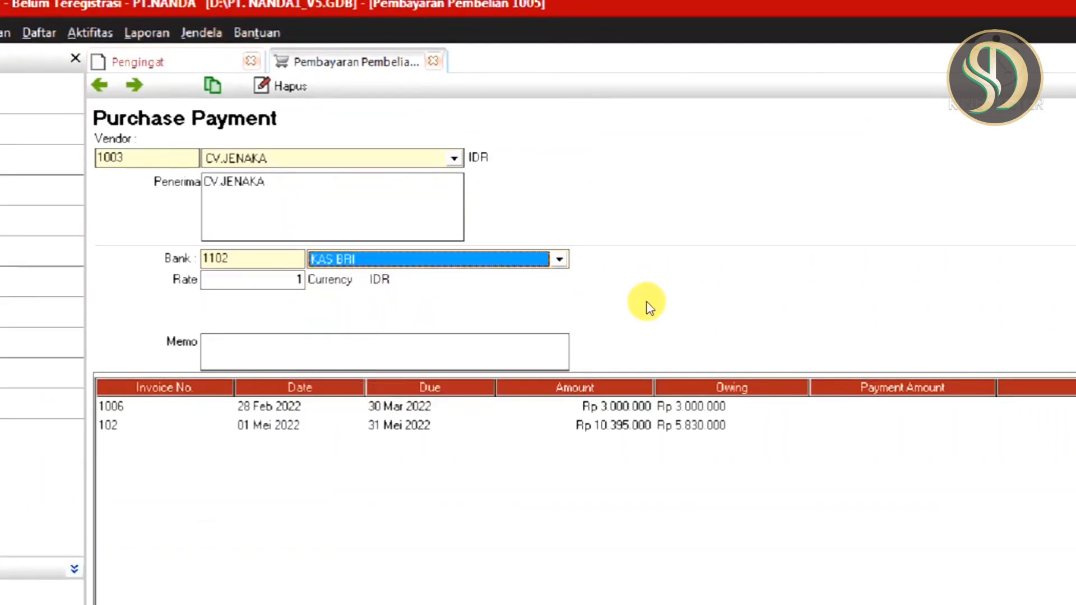
# Check the CV. Jenaka payment's date in PowerPoint and set both its payment date and cheque date to 03/05/2022 in ACCURATE.
pyautogui.click(449, 584)
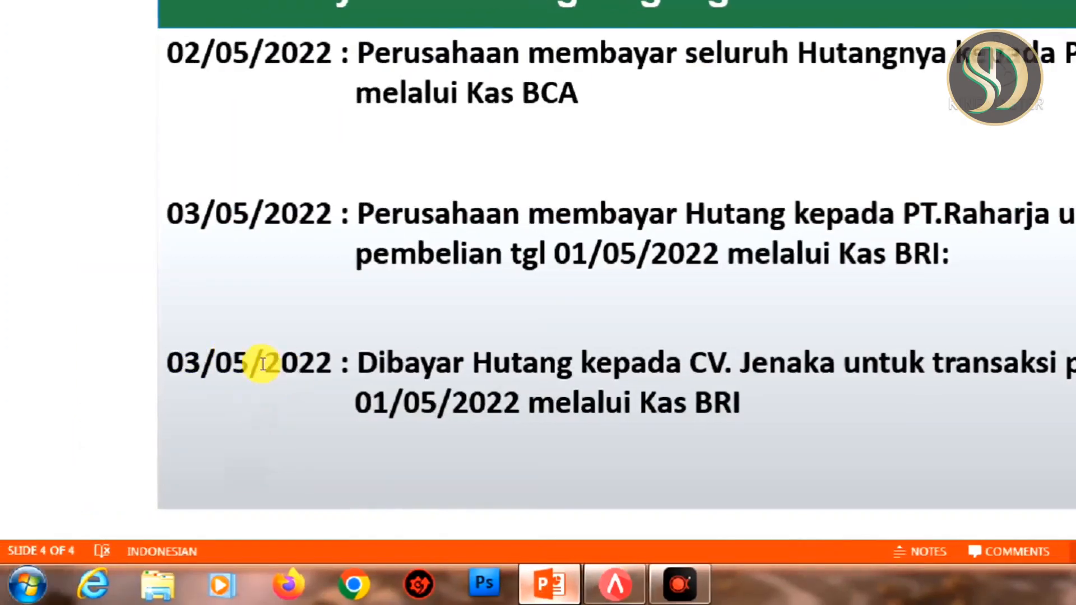
pyautogui.click(615, 583)
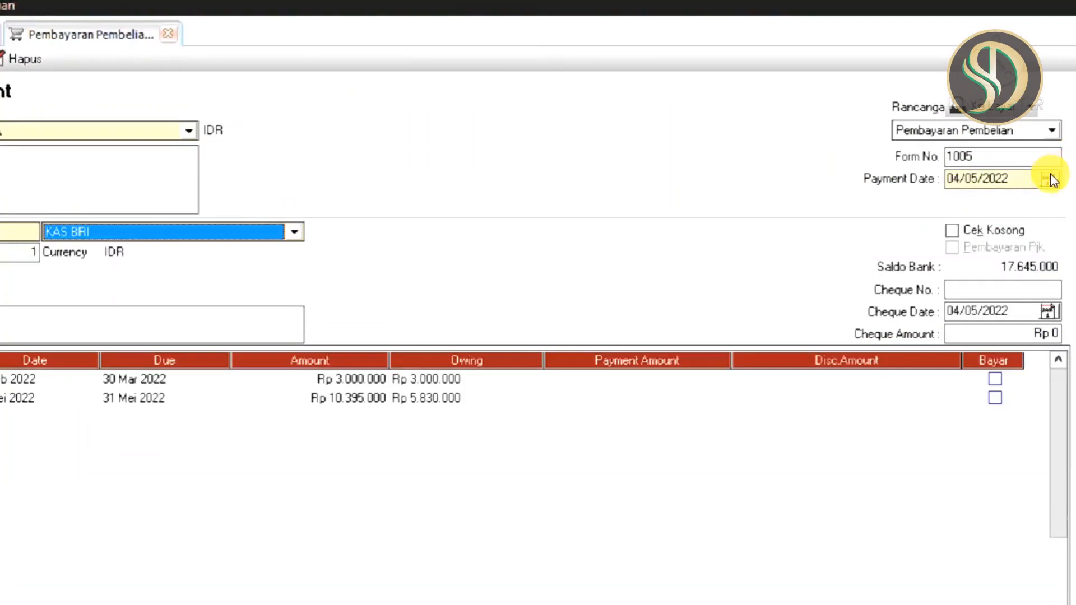
pyautogui.click(1050, 179)
pyautogui.click(909, 242)
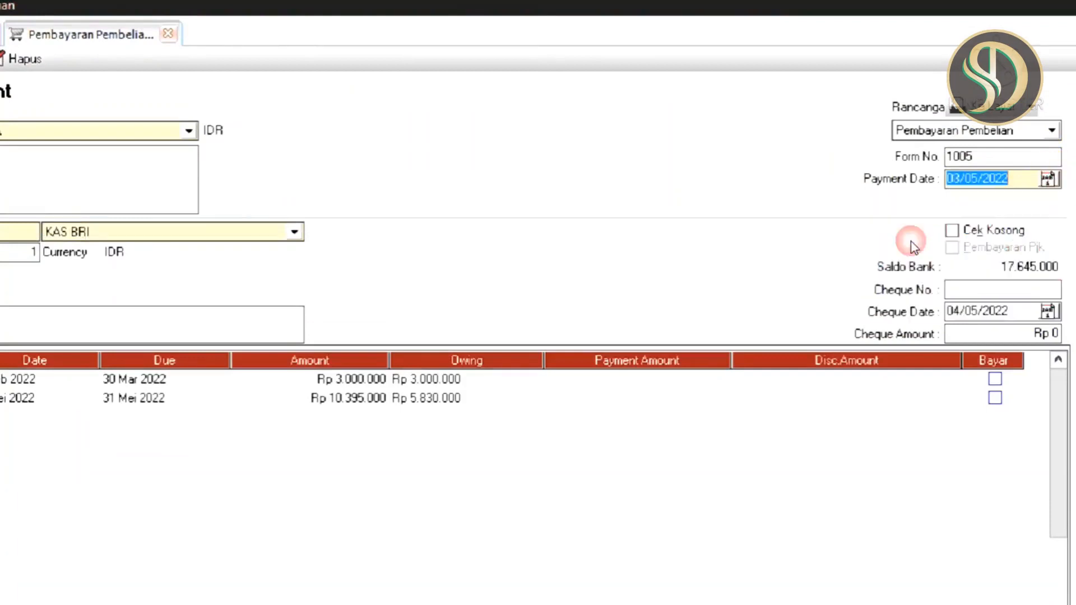
pyautogui.click(1048, 311)
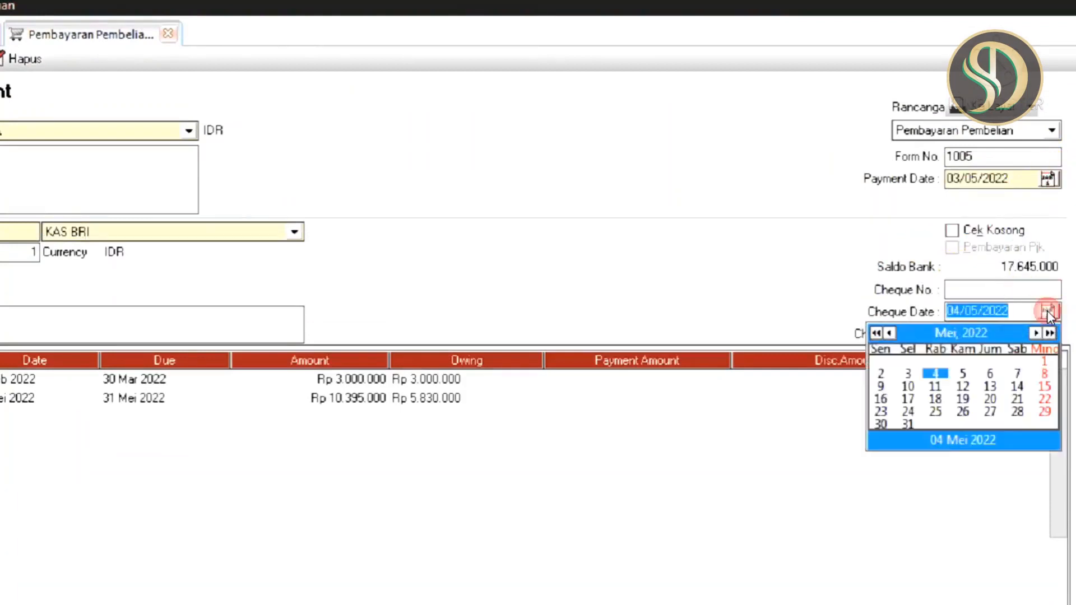
pyautogui.click(910, 373)
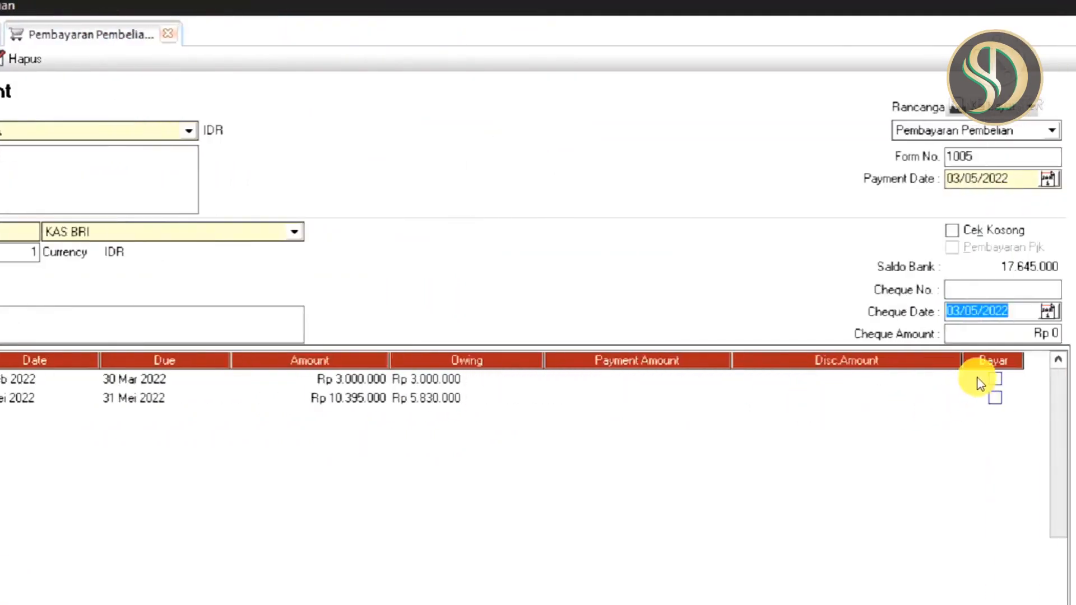
# Mark CV.JENAKA invoice 102 as paid, and save and close the payment.
pyautogui.click(995, 399)
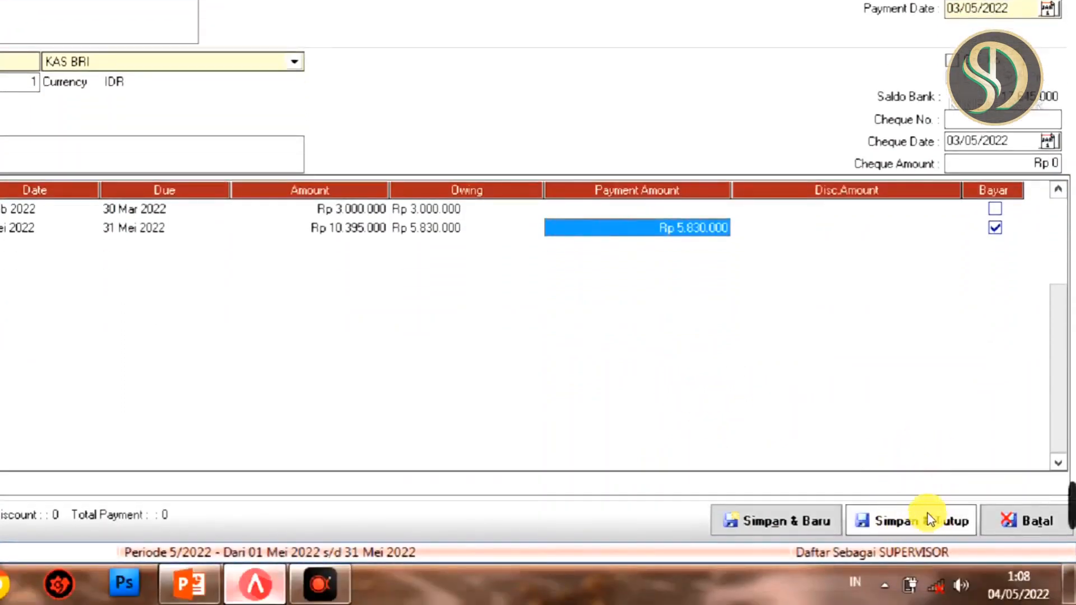
pyautogui.click(911, 528)
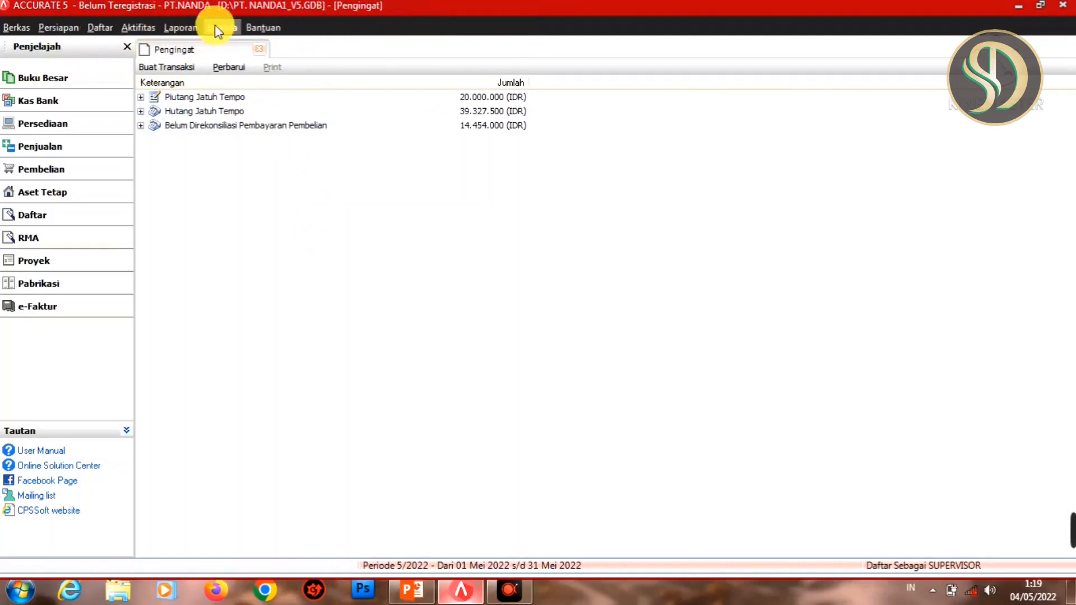
# Display the Rincian Pembayaran Pembelian report from the Akun Hutang & Pemasok category for 01/05/2022 to 04/05/2022.
pyautogui.click(179, 28)
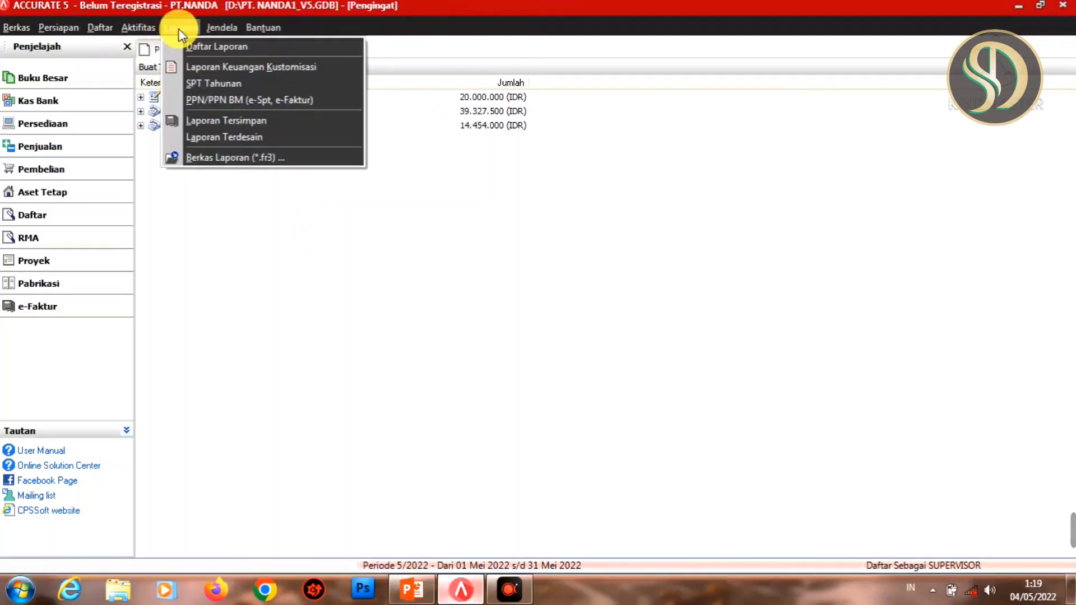
pyautogui.click(217, 47)
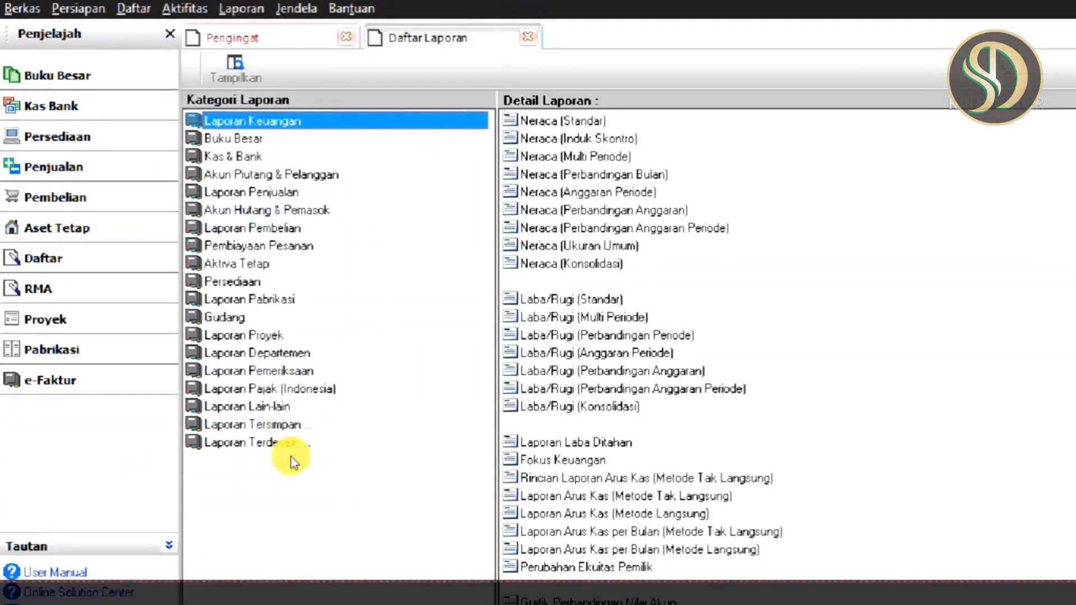
pyautogui.click(266, 213)
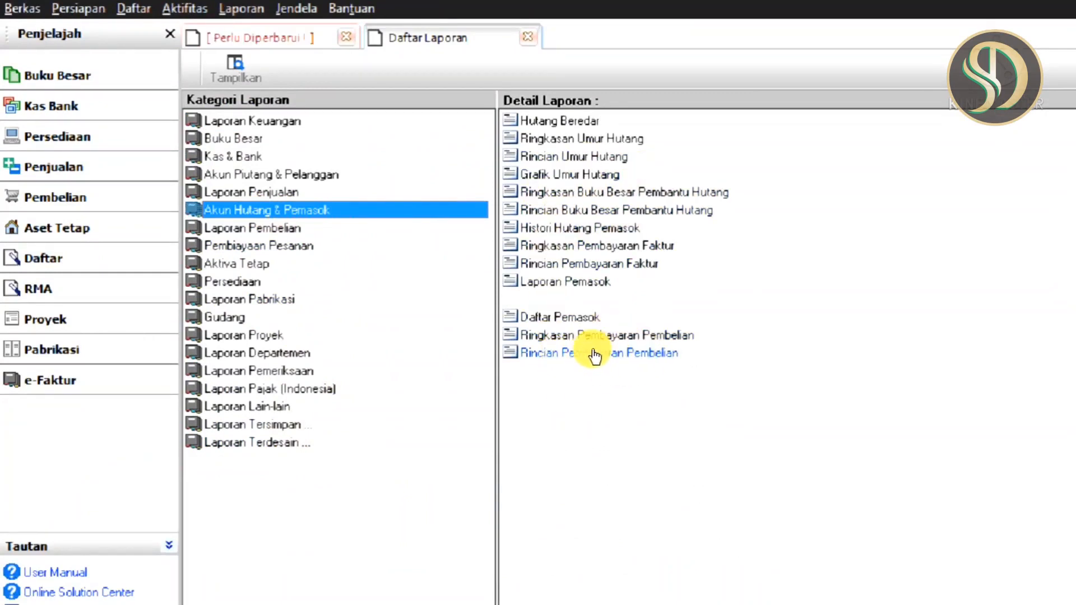
pyautogui.click(621, 354)
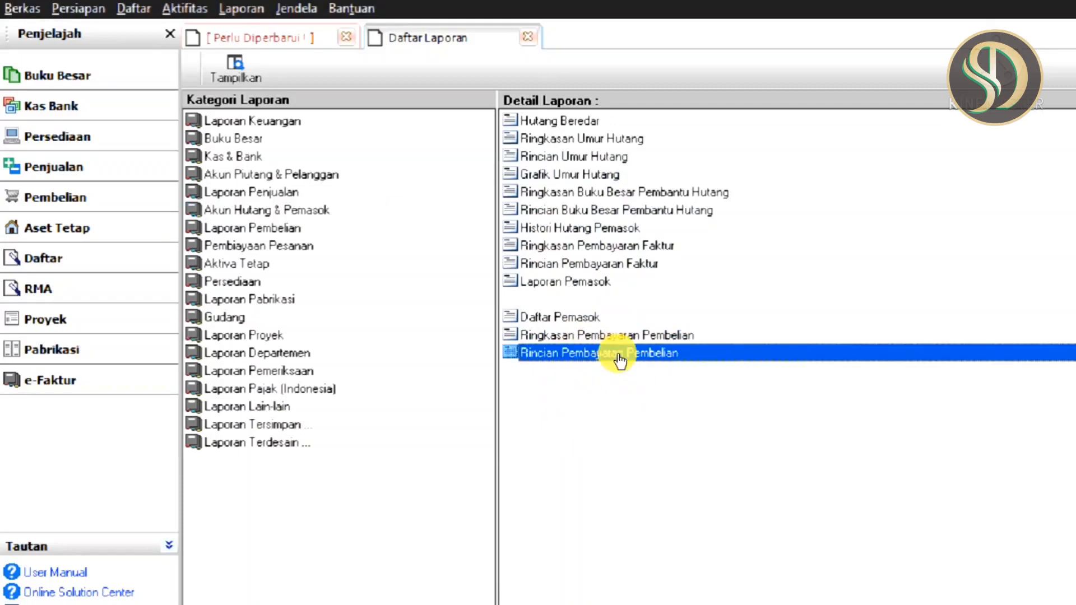
pyautogui.doubleClick(619, 356)
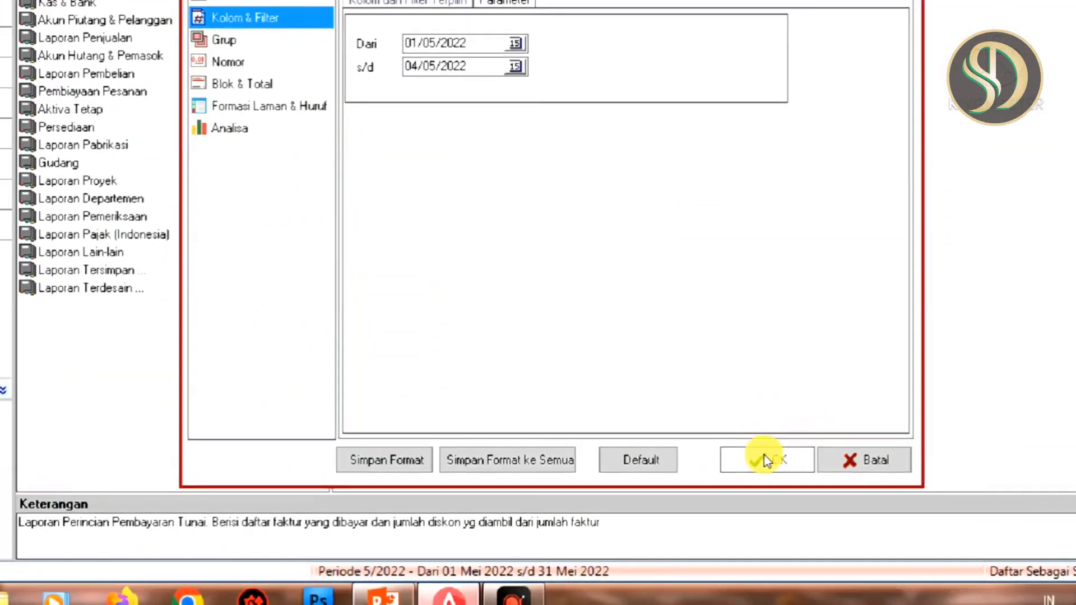
pyautogui.click(758, 461)
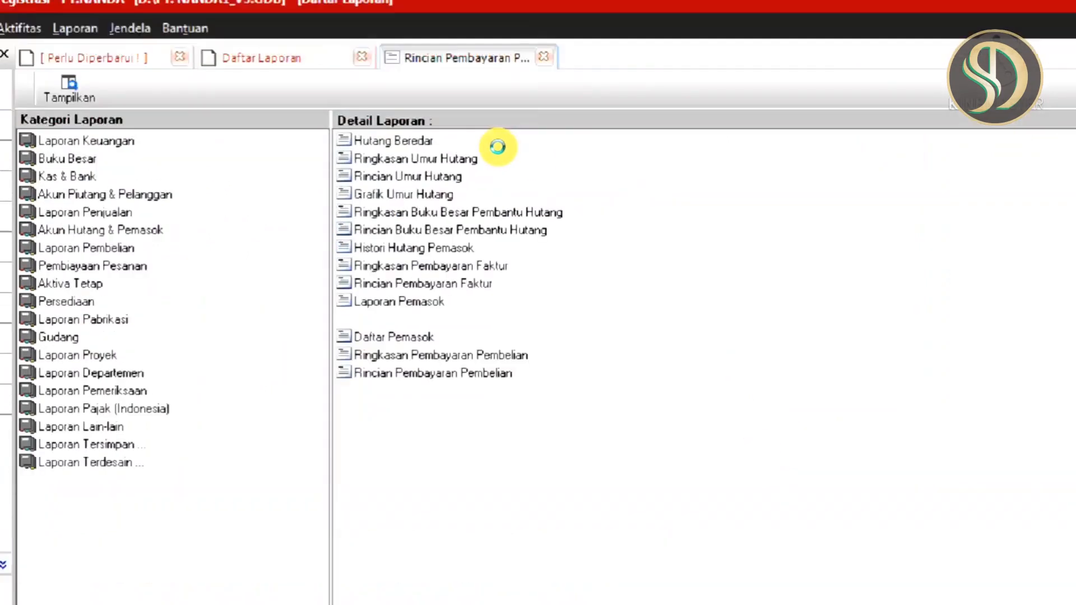